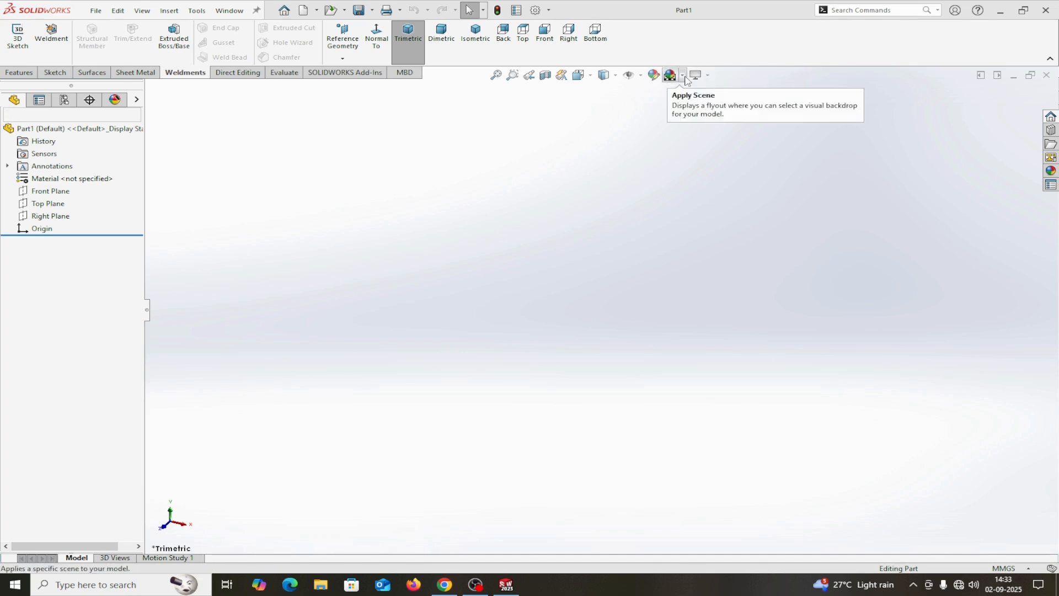
# Apply a plain white background scene and check the document's unit system
pyautogui.click(685, 80)
pyautogui.click(700, 102)
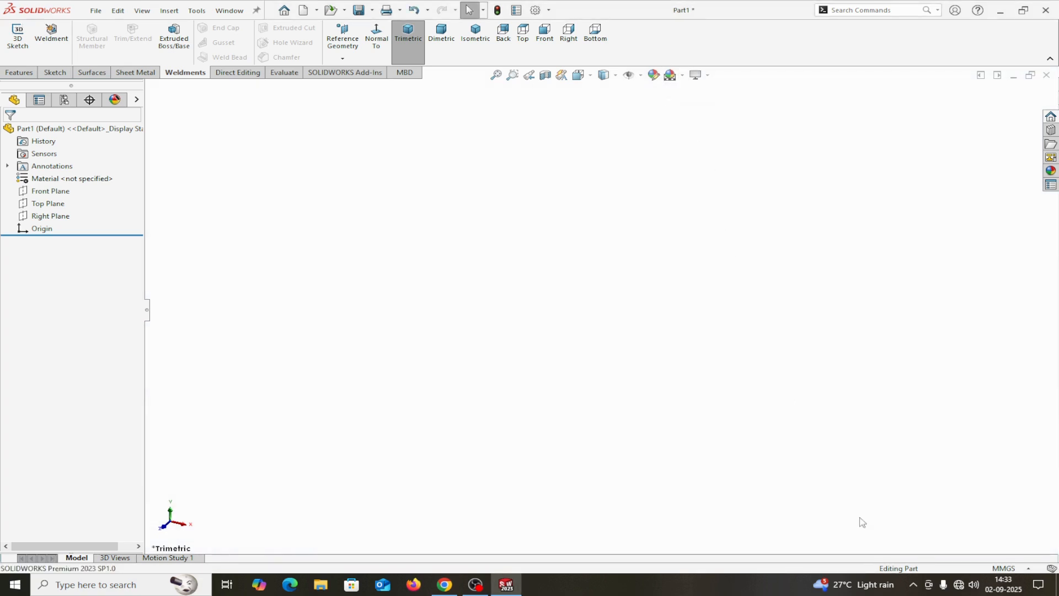
pyautogui.click(1000, 569)
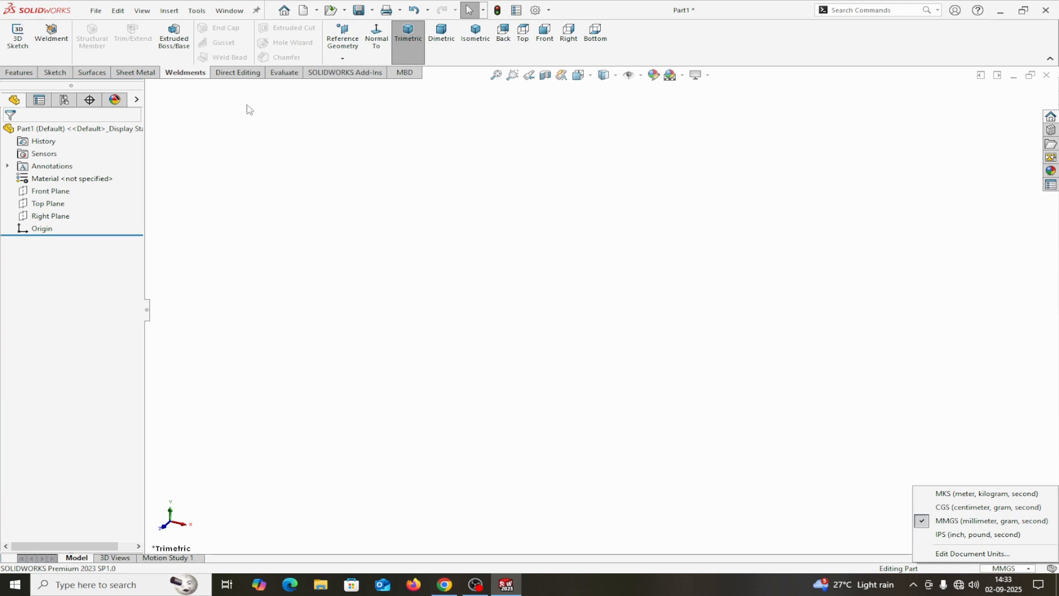
# Start a 3D sketch and draw a center rectangle about 166 by 148 mm on the ZX plane, centred on the origin
pyautogui.click(55, 74)
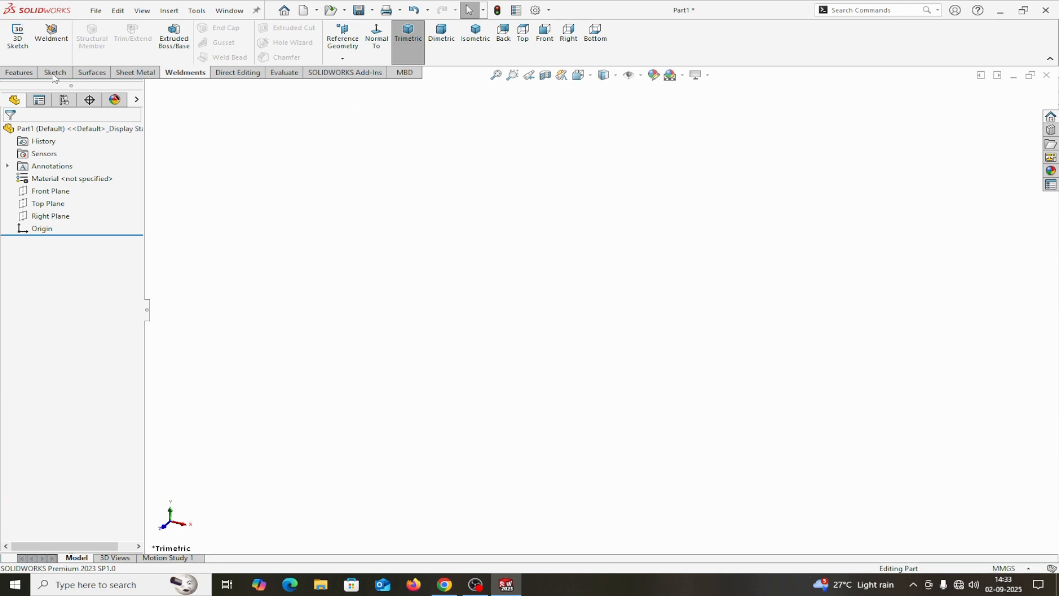
pyautogui.click(18, 59)
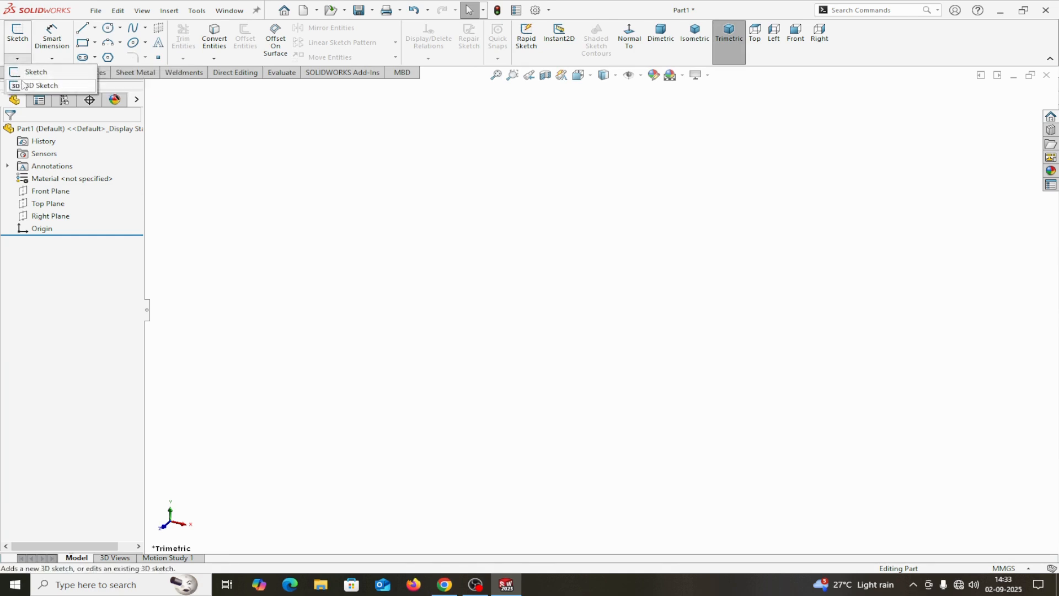
pyautogui.click(24, 86)
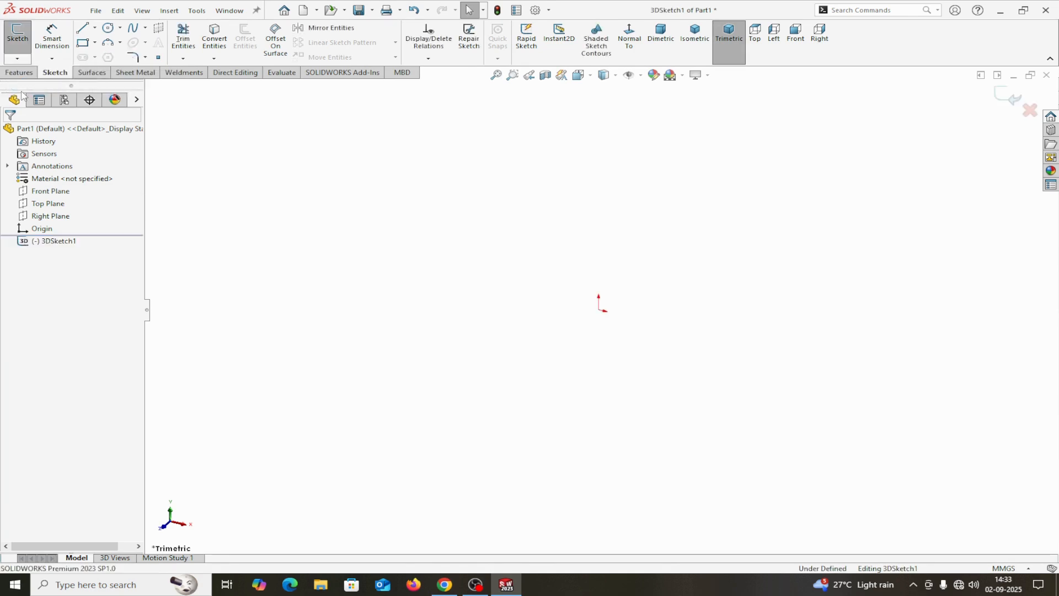
pyautogui.click(95, 42)
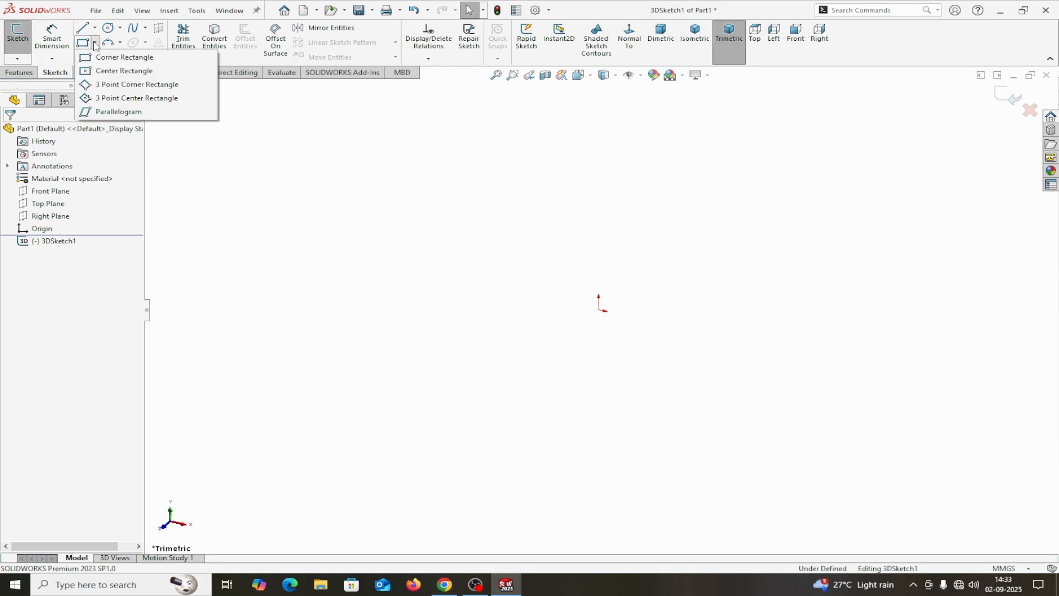
pyautogui.click(124, 70)
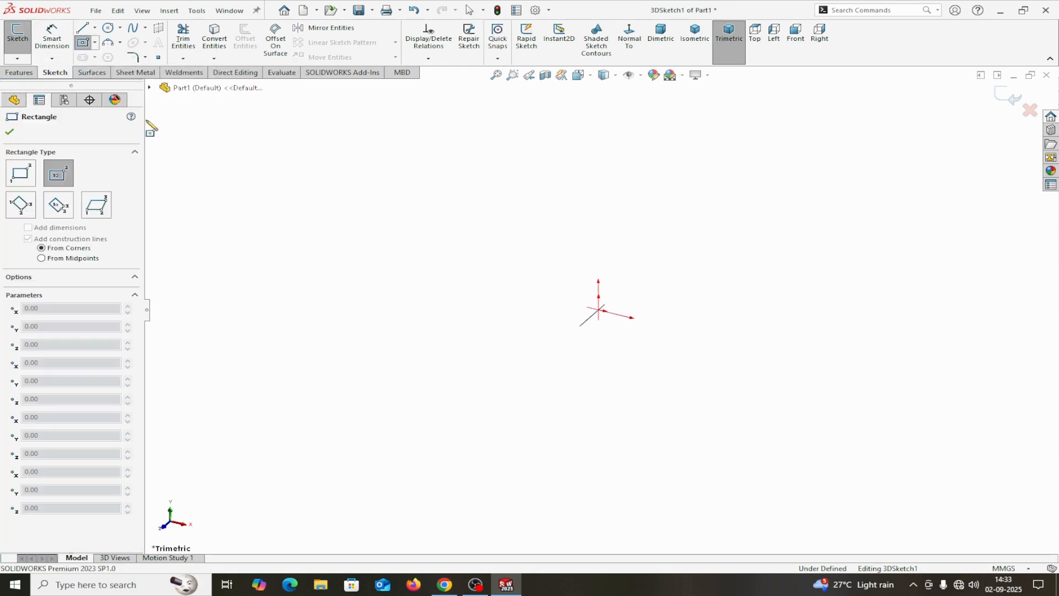
pyautogui.click(598, 310)
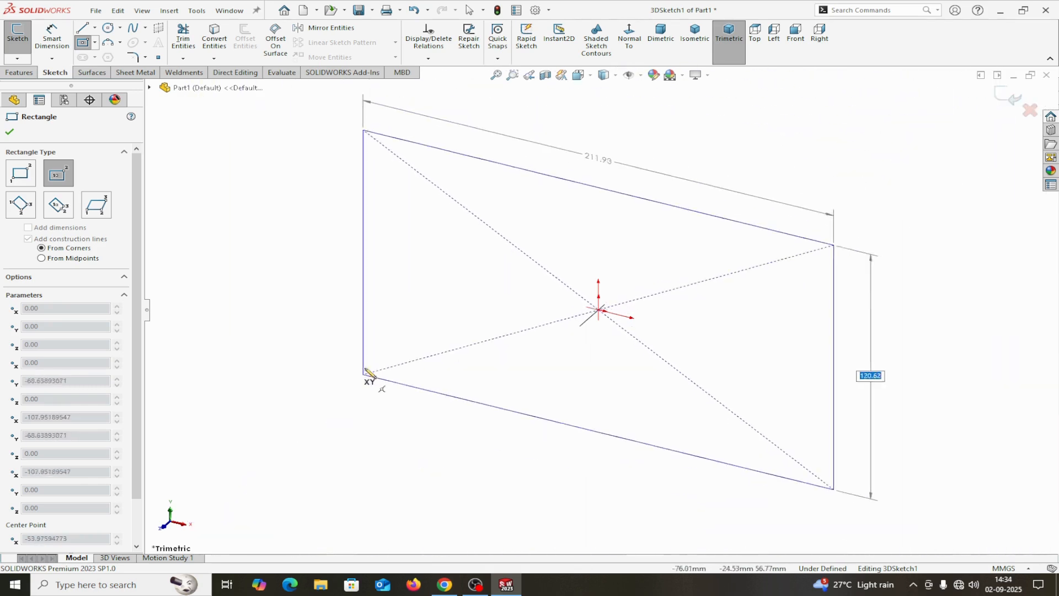
pyautogui.press('Tab')
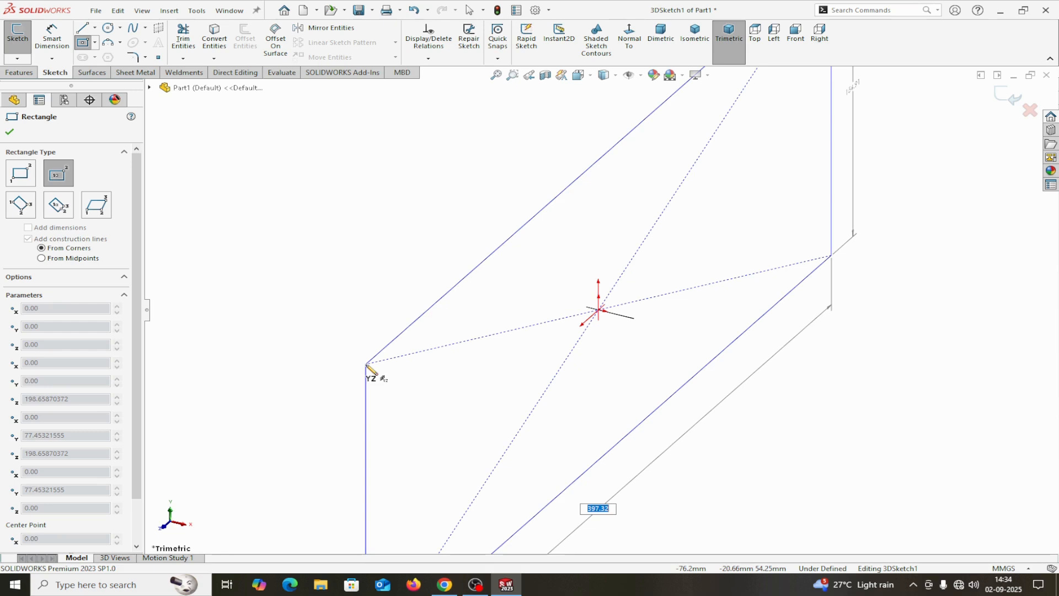
pyautogui.press('Tab')
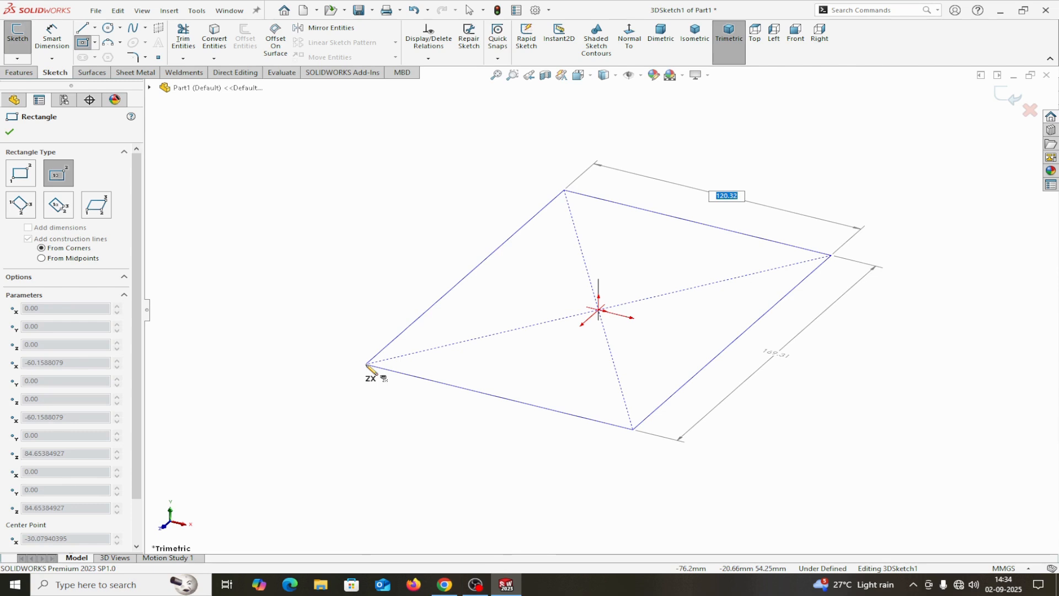
pyautogui.click(329, 342)
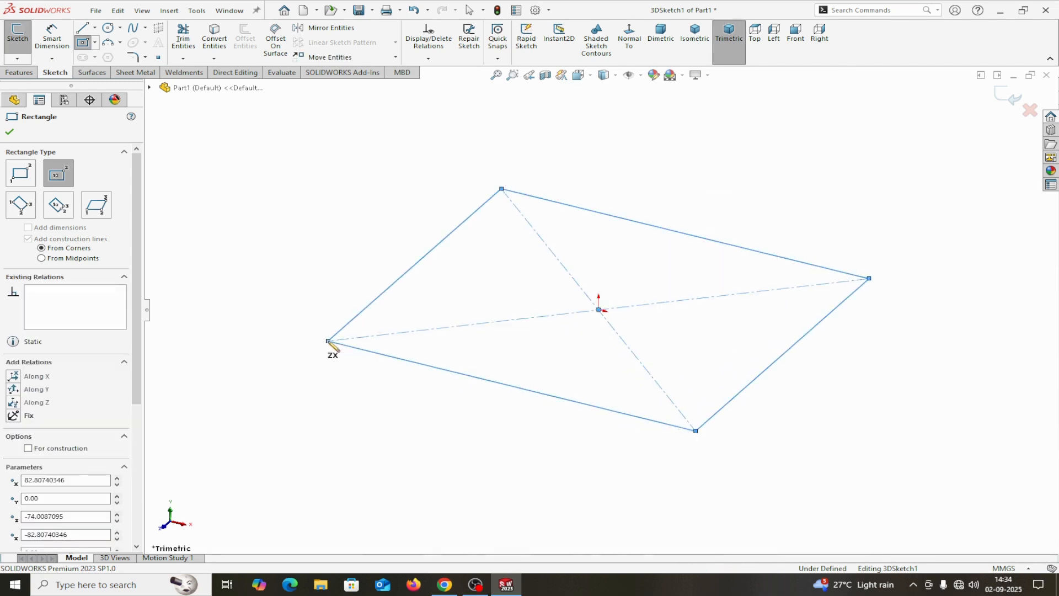
pyautogui.rightClick(331, 343)
pyautogui.click(353, 348)
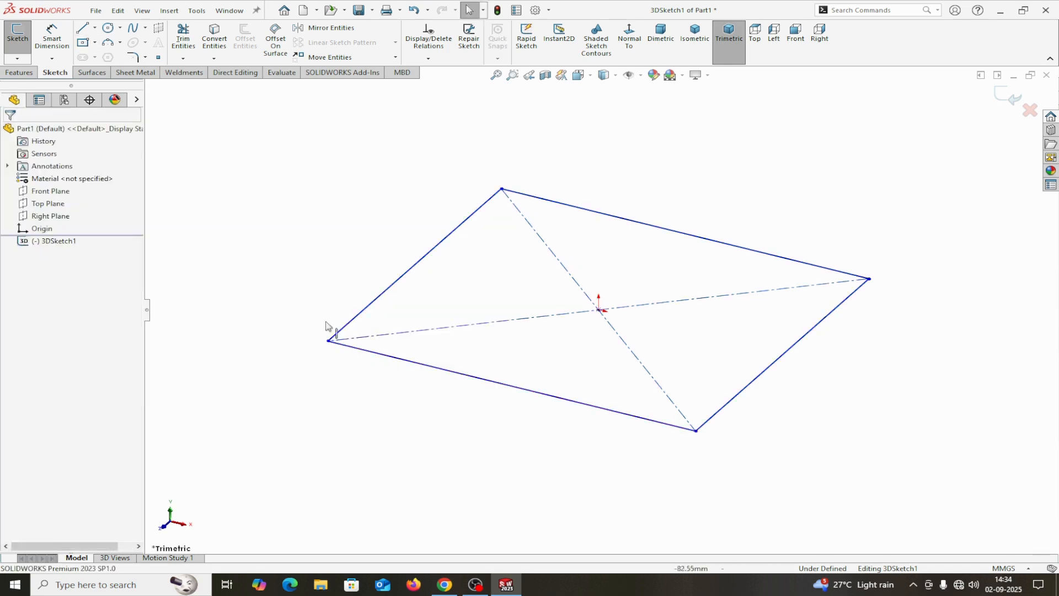
# Dimension the rectangle's side edge running front to back to 750 mm
pyautogui.click(56, 43)
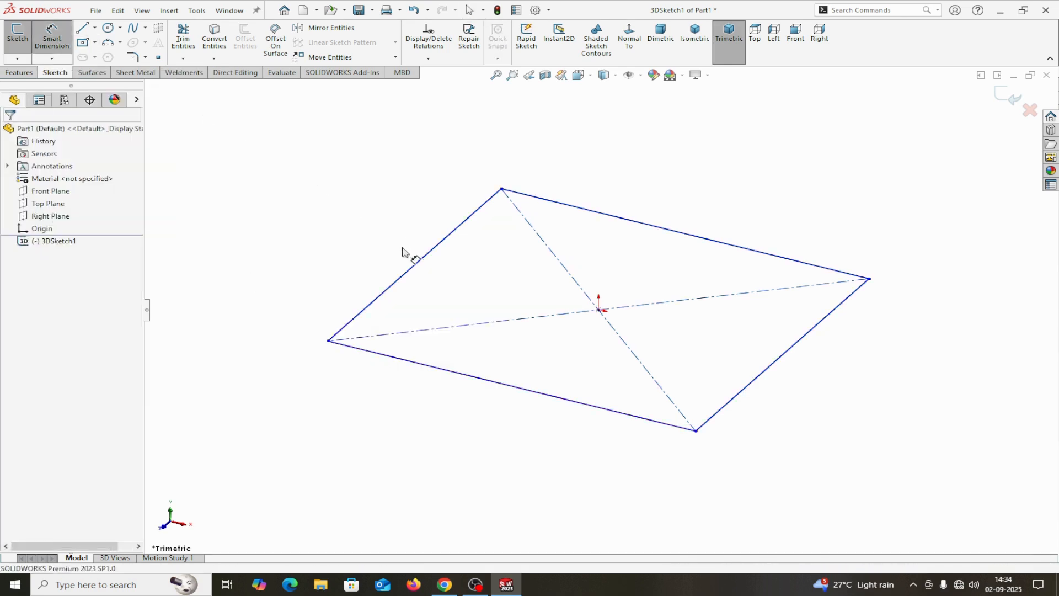
pyautogui.click(418, 265)
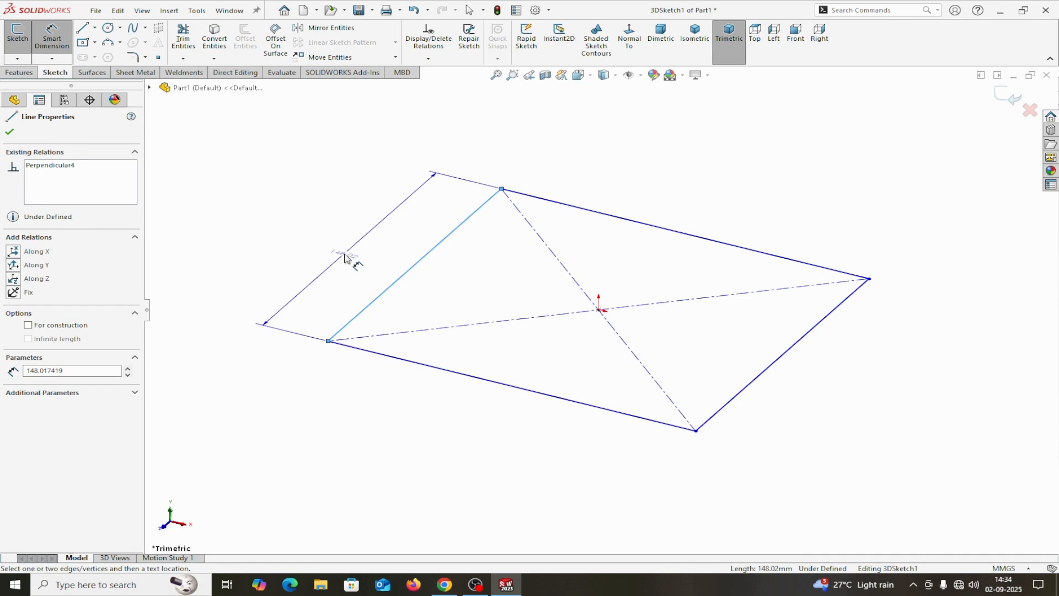
pyautogui.click(345, 258)
pyautogui.write('75')
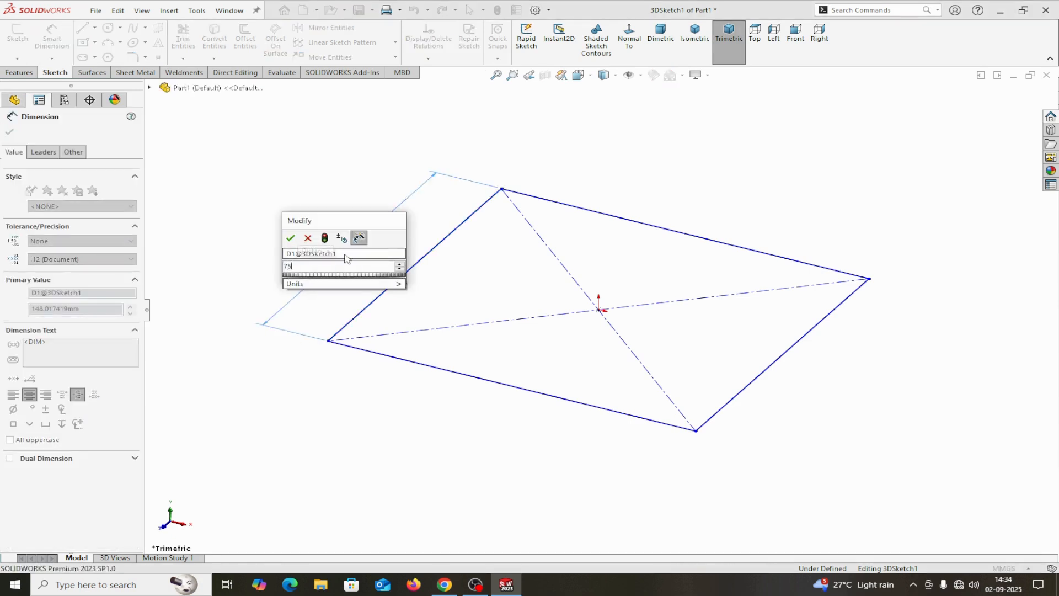
pyautogui.write('0')
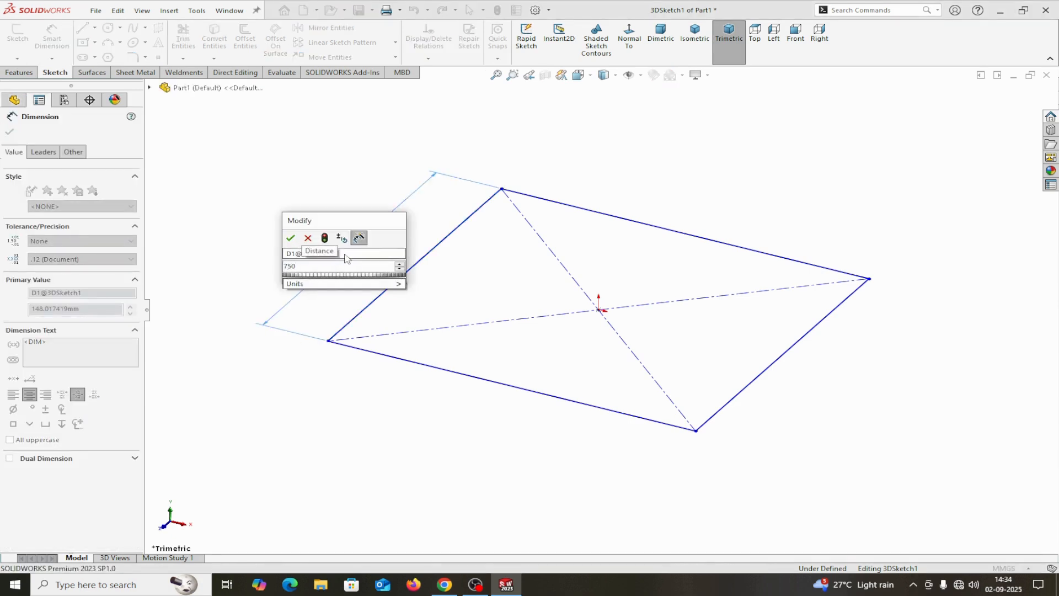
pyautogui.click(291, 237)
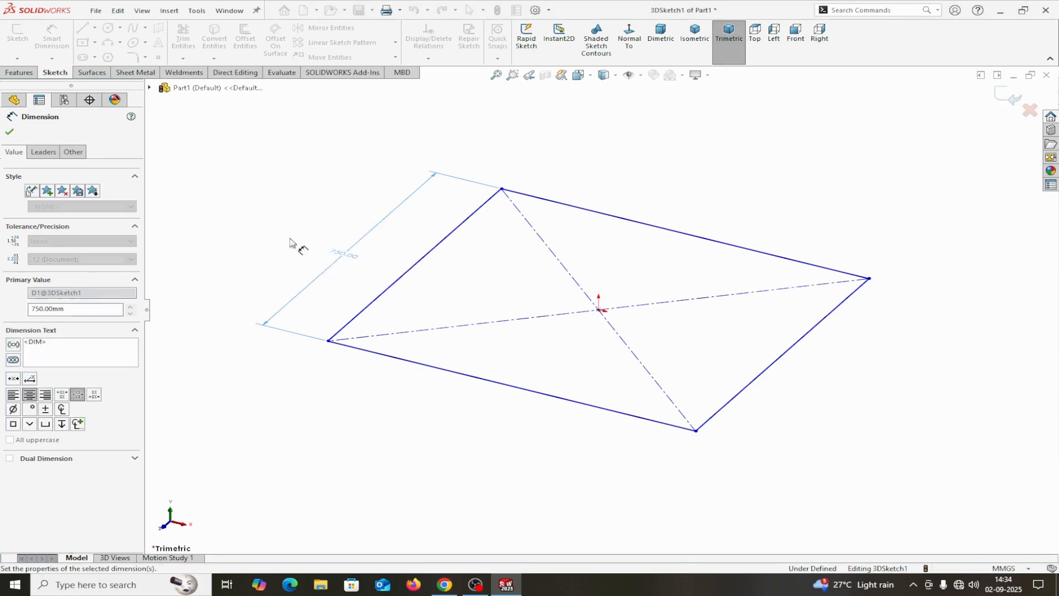
# Dimension the rectangle's front edge to 850 mm and finish dimensioning
pyautogui.click(483, 379)
pyautogui.click(446, 445)
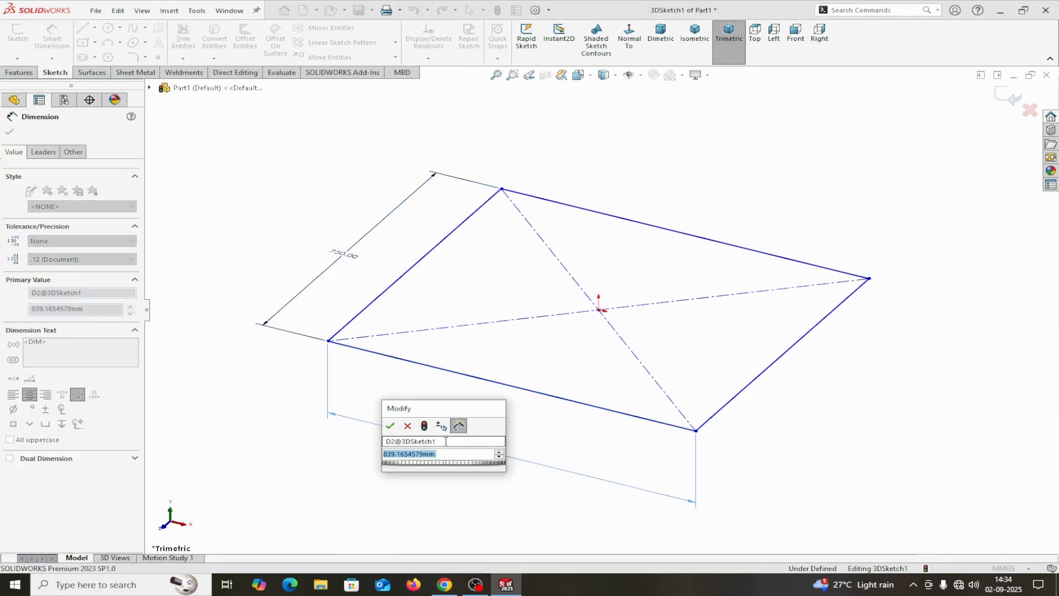
pyautogui.write('850')
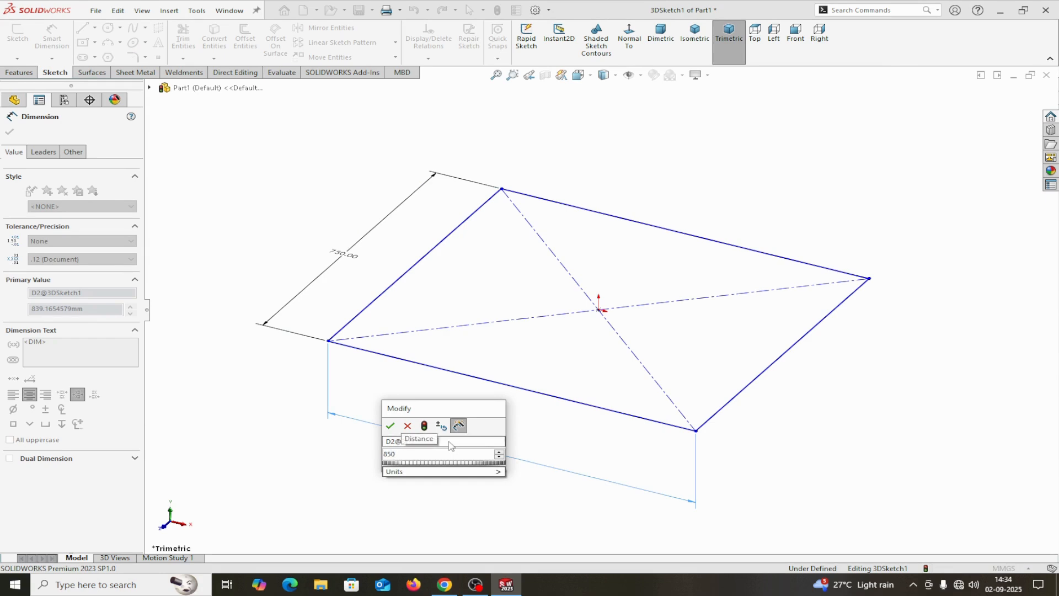
pyautogui.click(389, 426)
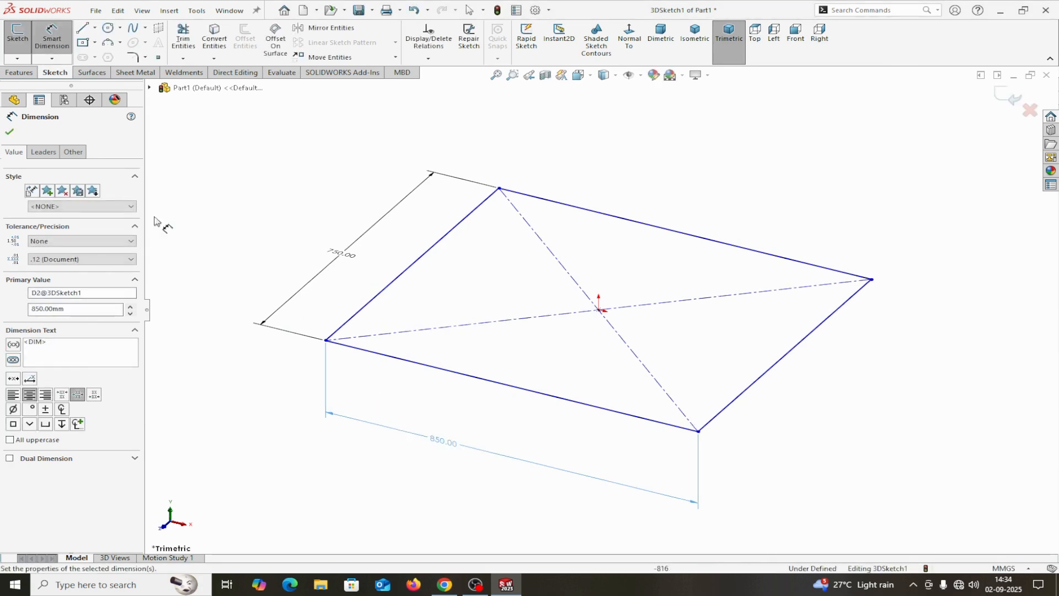
pyautogui.click(10, 131)
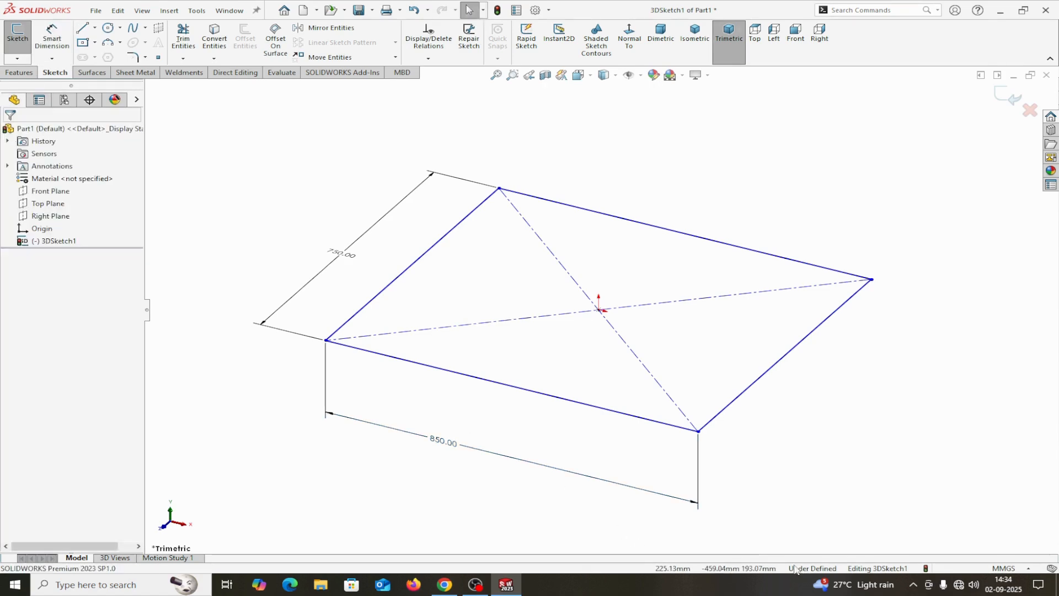
# Constrain the rectangle's 750 mm edge with an Along Z relation and its 850 mm front edge with an Along X relation
pyautogui.click(369, 308)
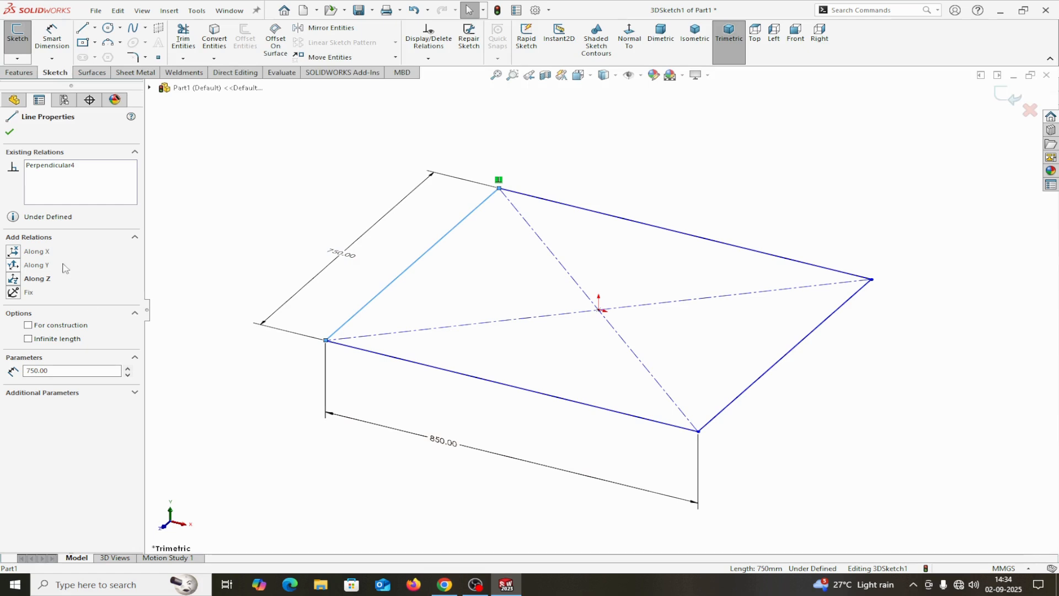
pyautogui.click(13, 279)
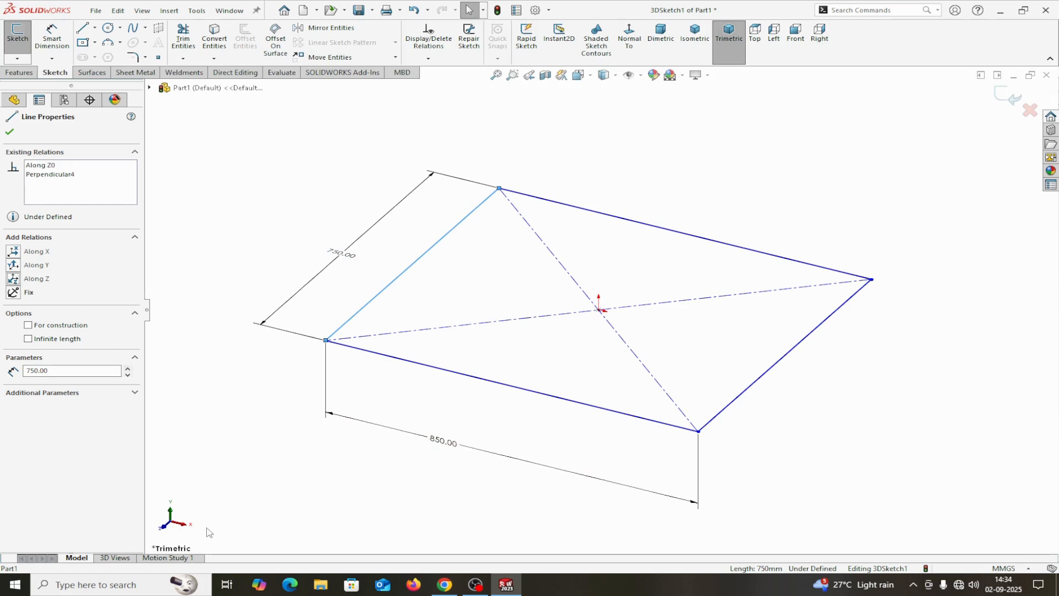
pyautogui.click(388, 356)
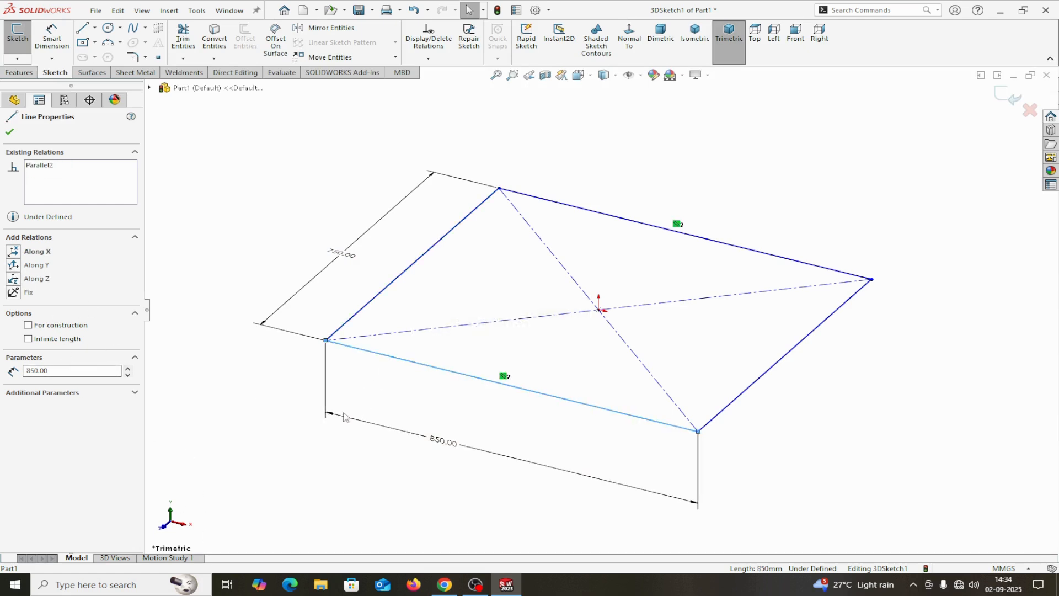
pyautogui.click(34, 255)
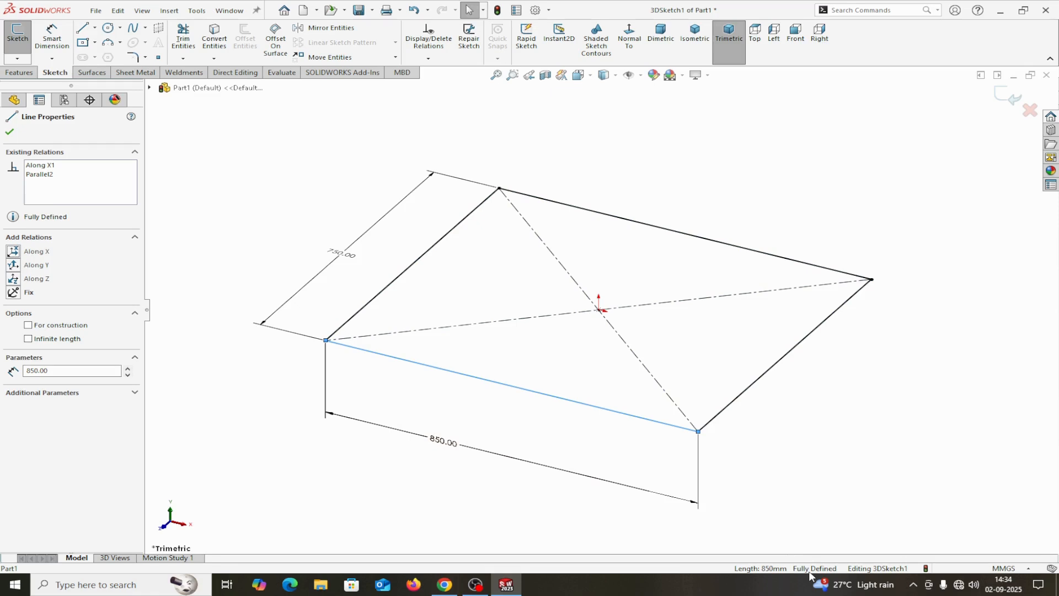
pyautogui.click(9, 132)
# Sketch a leg line about 358 mm long straight down along Y on the XY plane from the rectangle's front-left corner
pyautogui.click(83, 27)
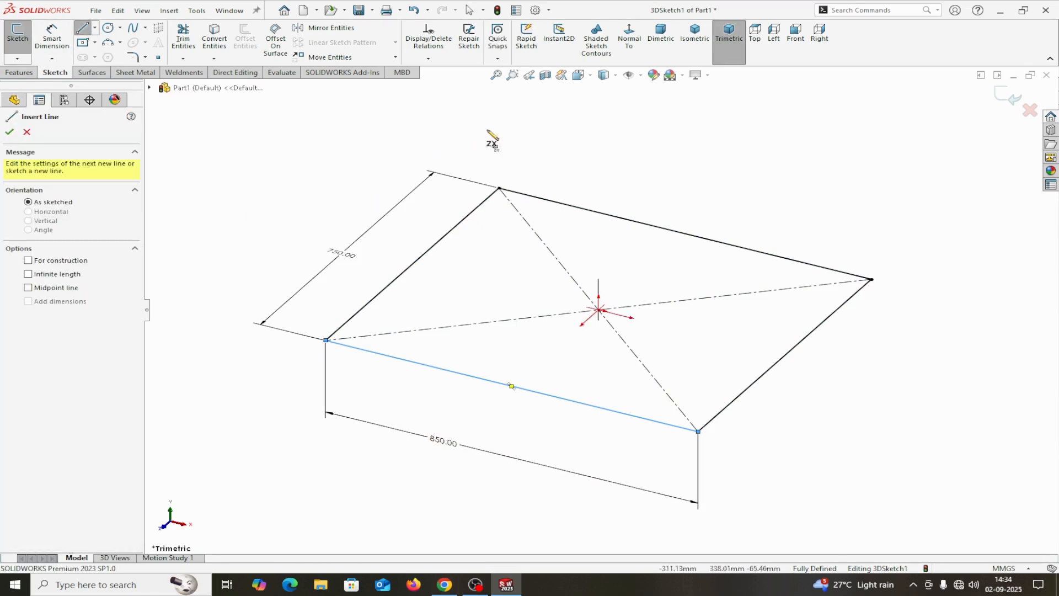
pyautogui.click(326, 340)
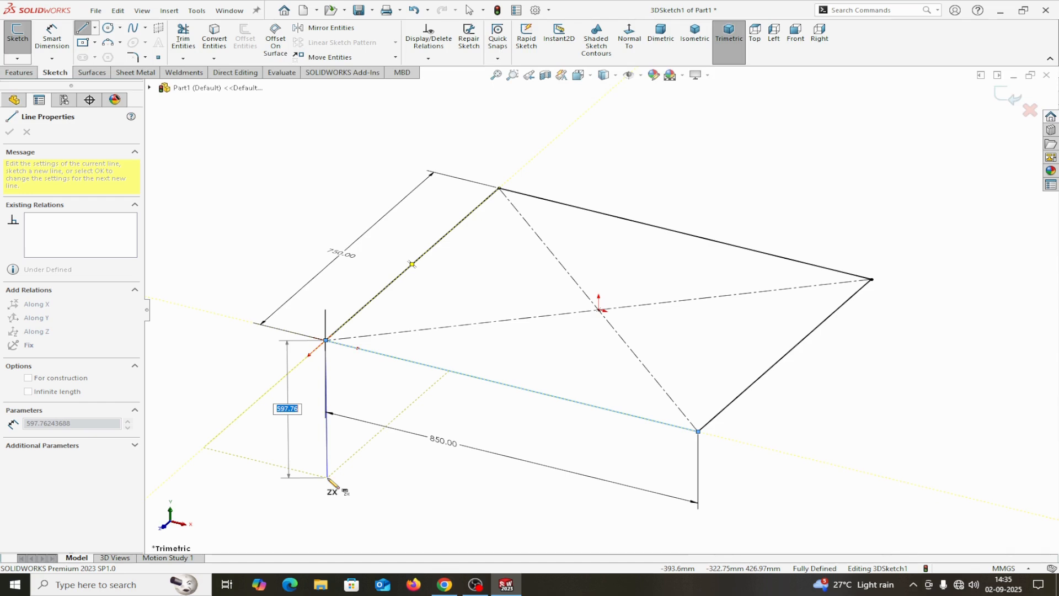
pyautogui.press('Tab')
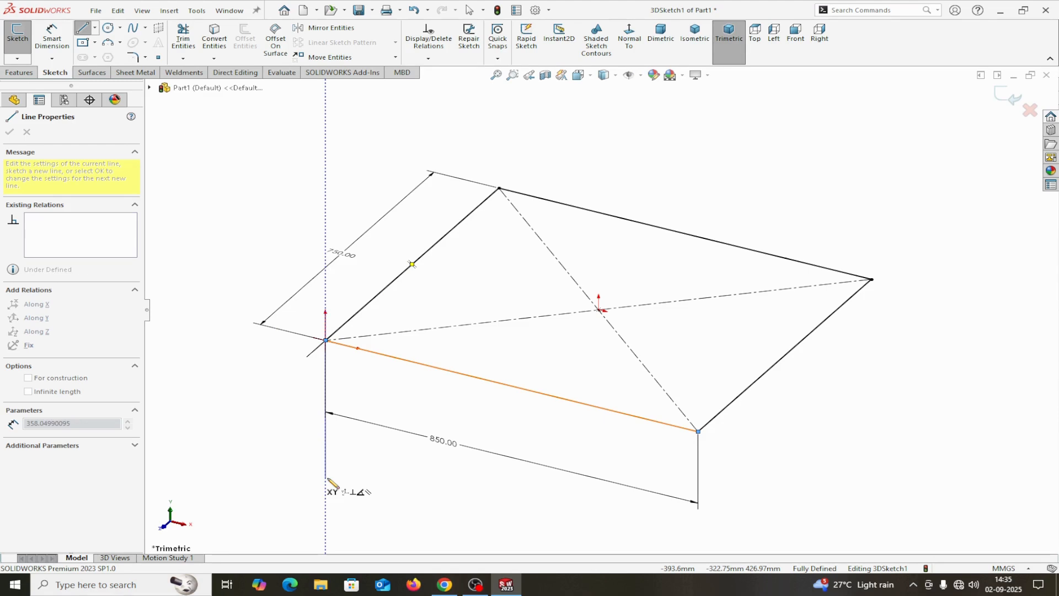
pyautogui.click(326, 478)
pyautogui.rightClick(328, 478)
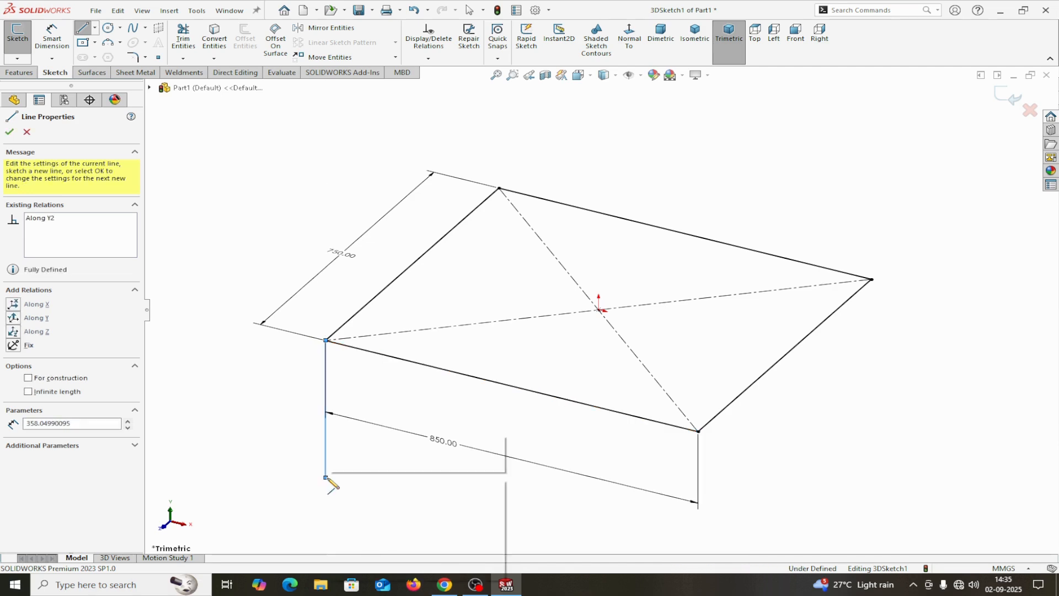
pyautogui.click(376, 485)
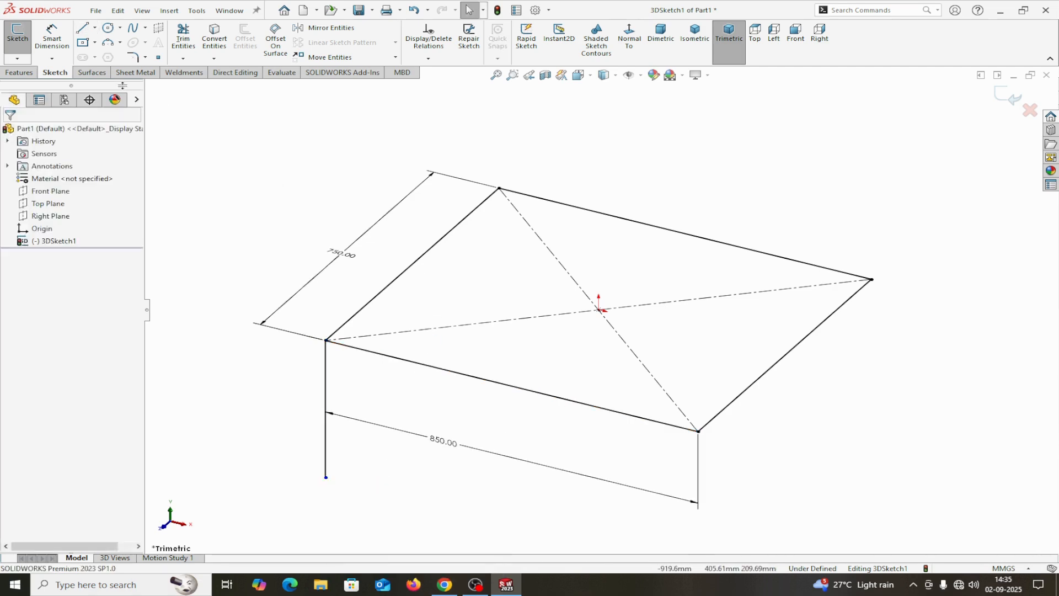
# Sketch a second leg line about 211 mm long straight down along Y from the rectangle's rear-left corner
pyautogui.click(86, 32)
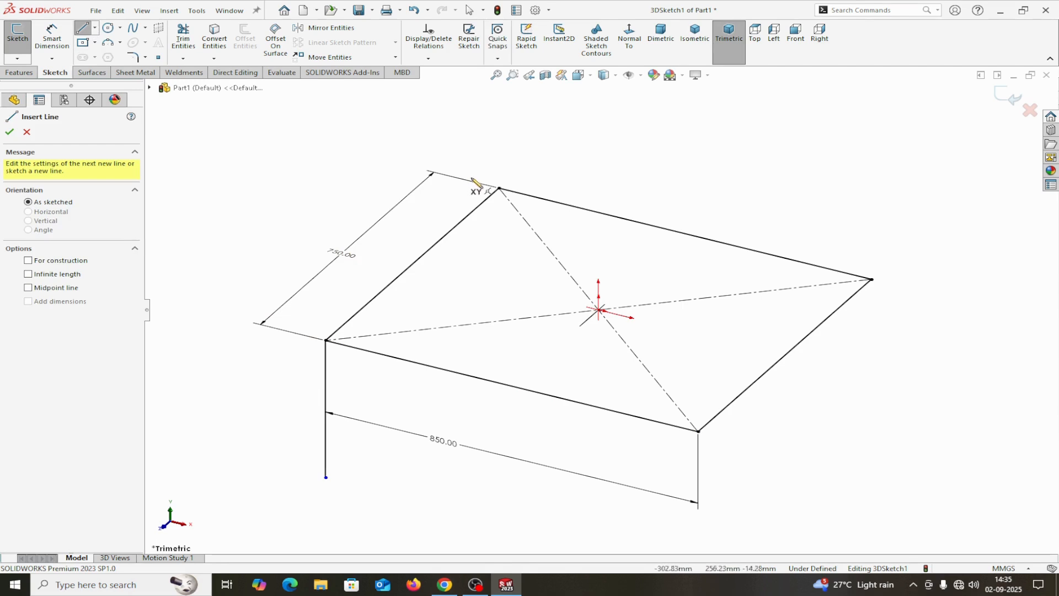
pyautogui.click(499, 188)
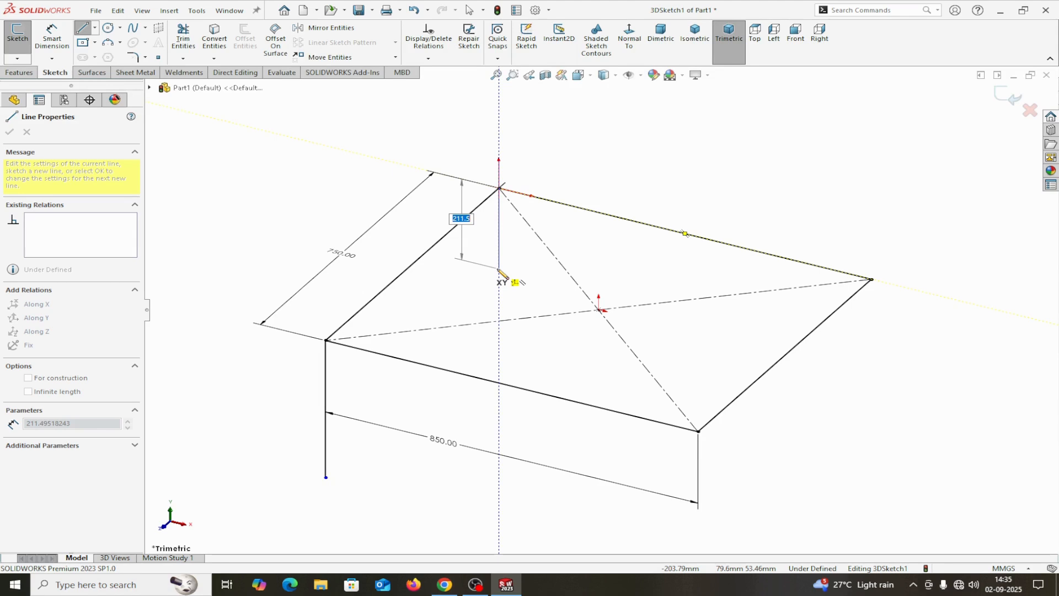
pyautogui.click(500, 269)
pyautogui.rightClick(499, 268)
pyautogui.click(514, 272)
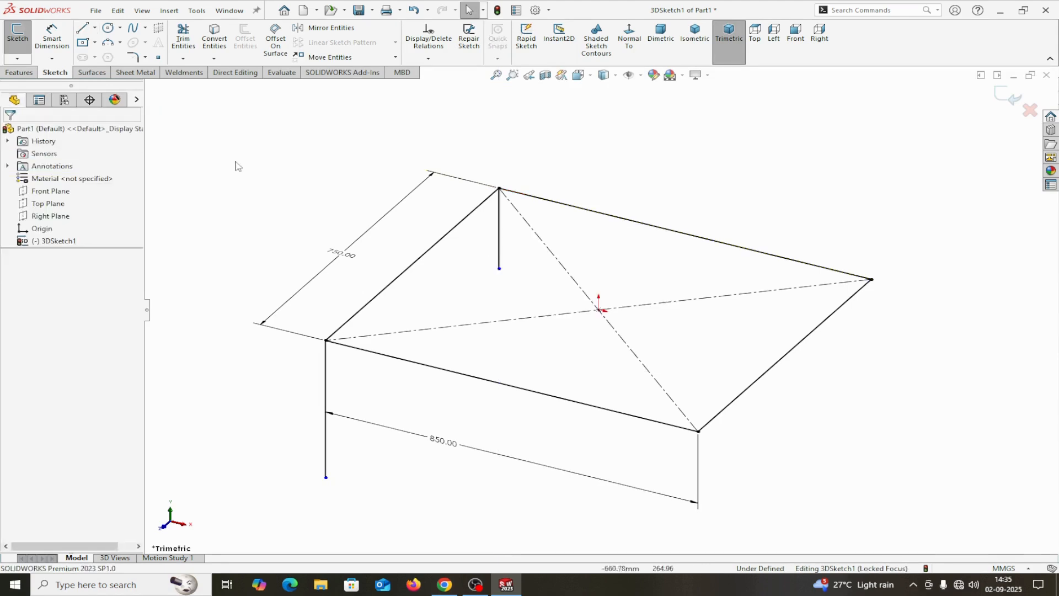
# Sketch a third leg line about 309 mm long straight down along Y from the rectangle's rear-right corner
pyautogui.click(82, 28)
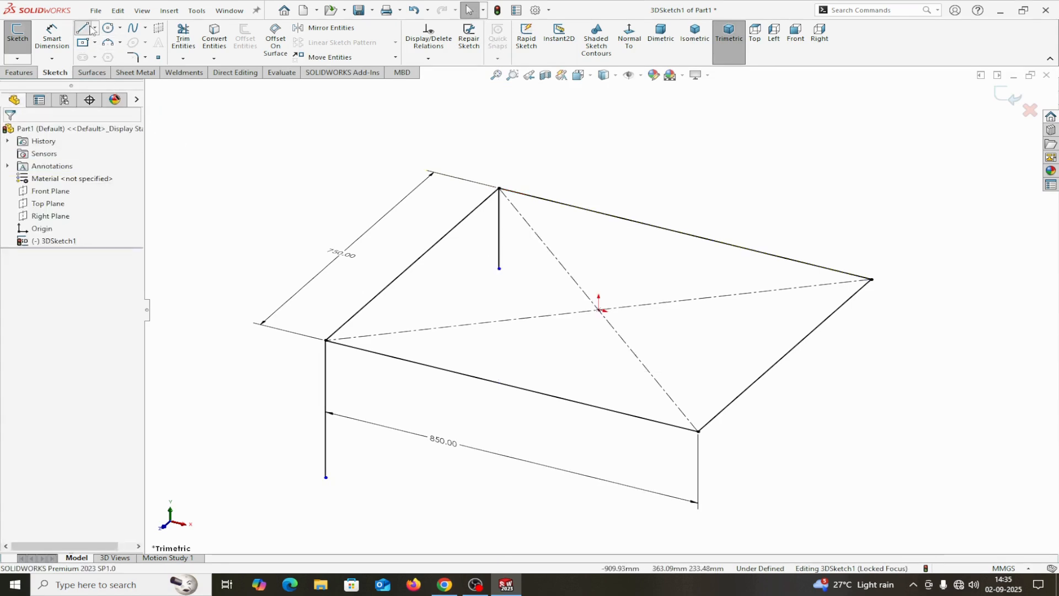
pyautogui.click(871, 280)
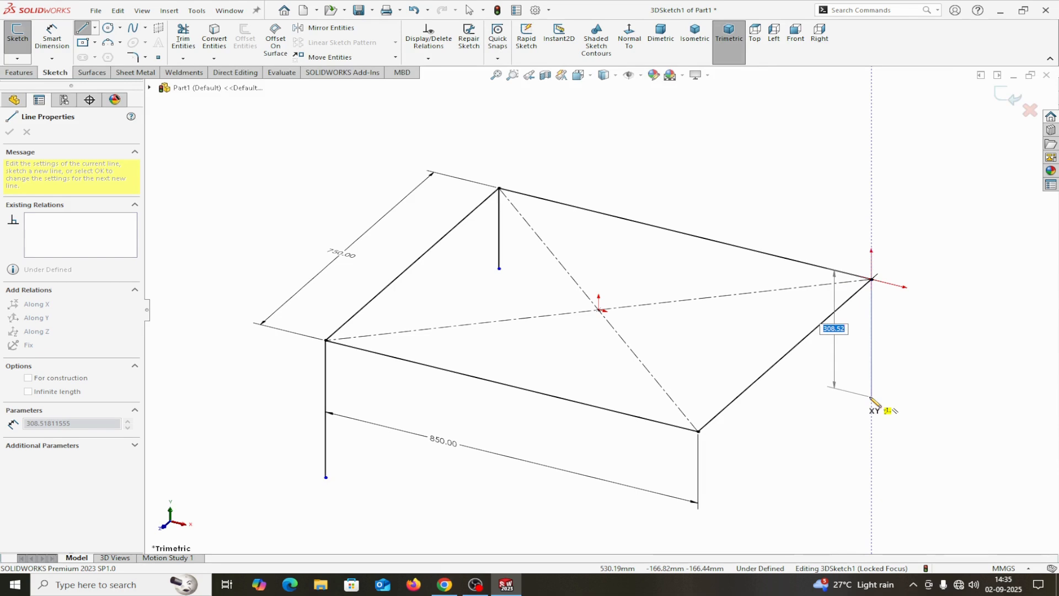
pyautogui.click(872, 397)
pyautogui.rightClick(872, 399)
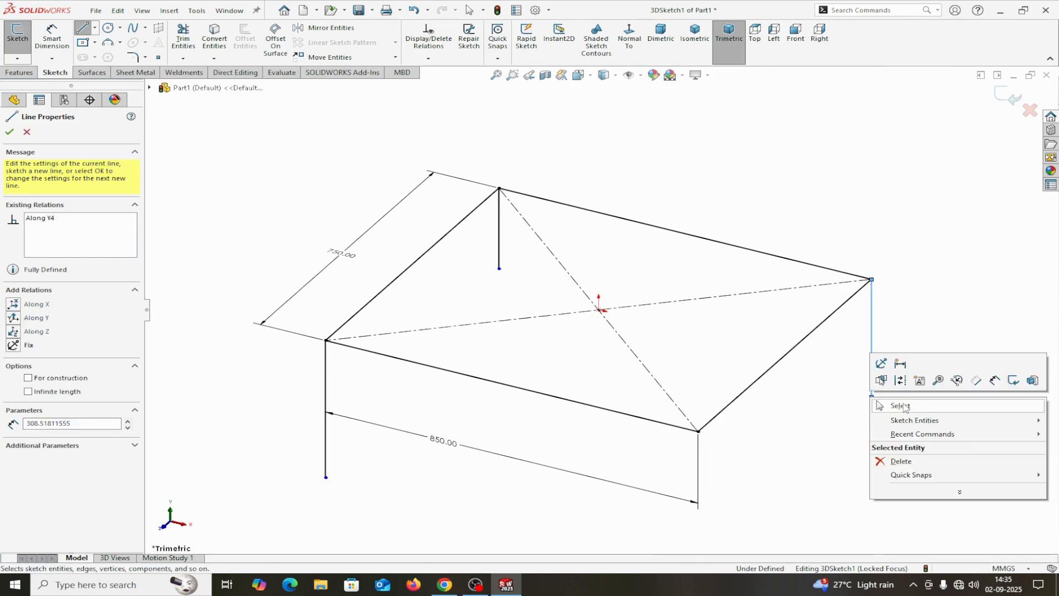
pyautogui.click(898, 408)
# Sketch the fourth leg line about 242 mm long straight down along Y from the rectangle's front-right corner
pyautogui.click(85, 27)
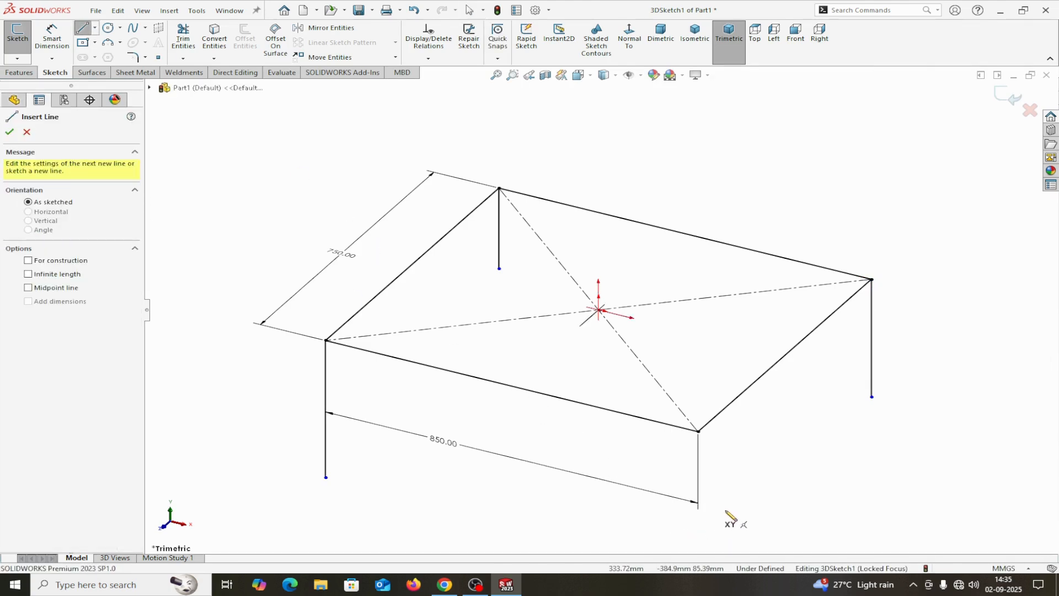
pyautogui.click(698, 431)
pyautogui.moveTo(700, 453); pyautogui.dragTo(698, 523)
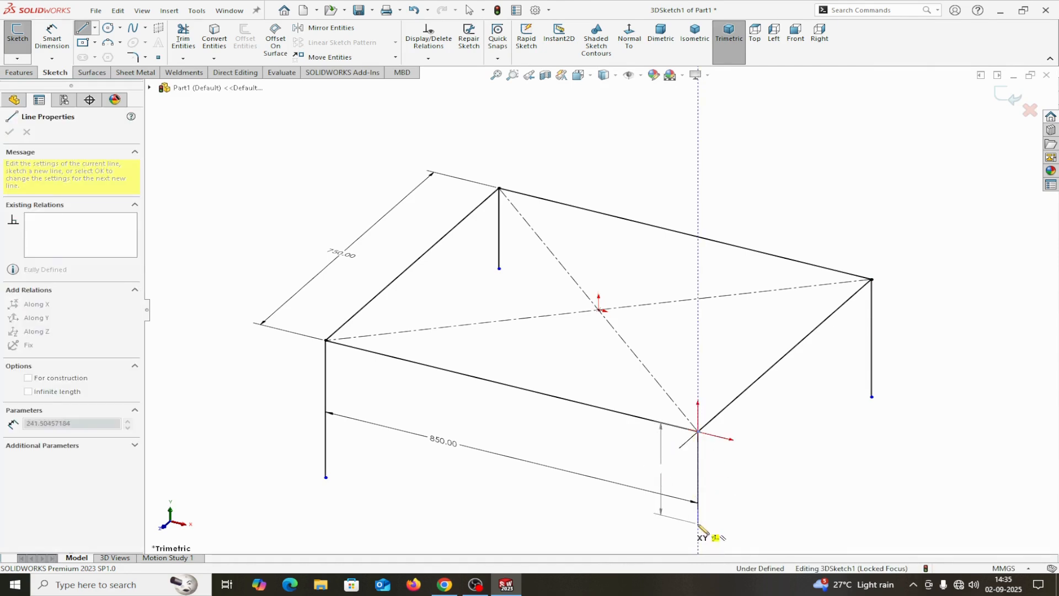
pyautogui.rightClick(698, 523)
pyautogui.click(730, 502)
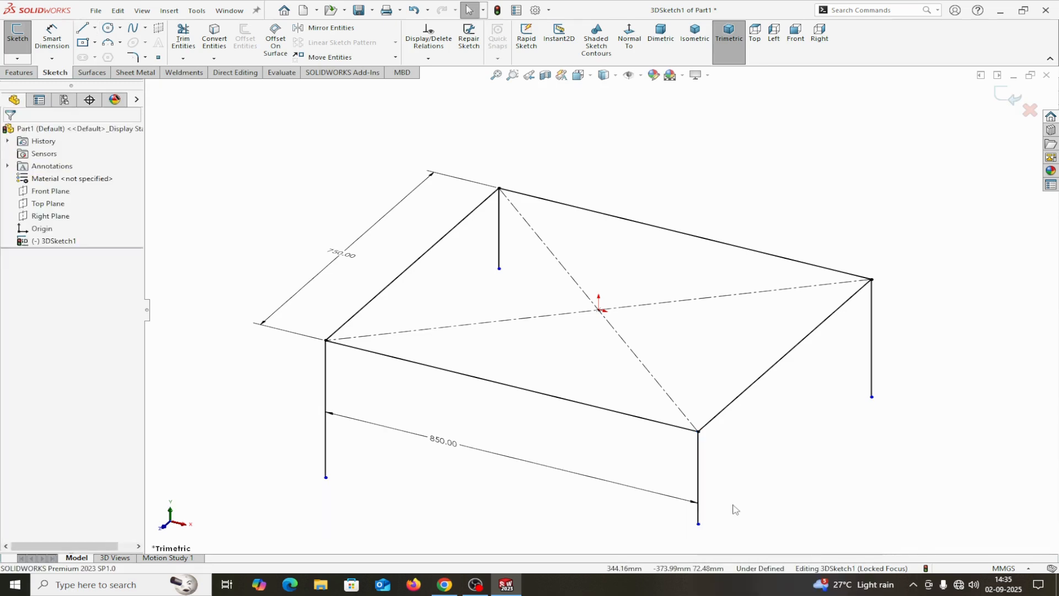
# Make all four leg lines the same length with an Equal relation
pyautogui.click(326, 376)
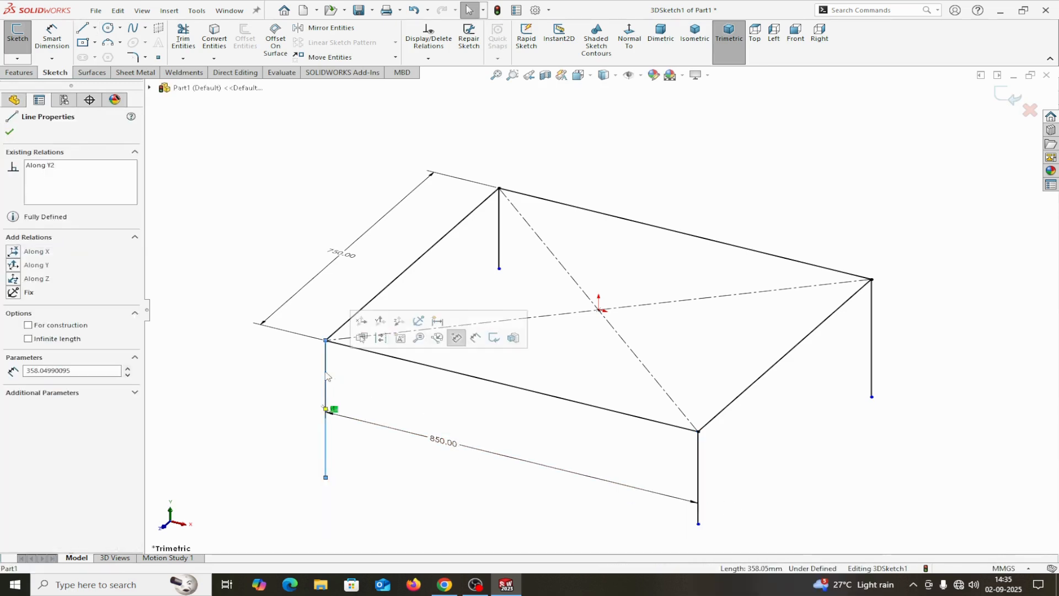
pyautogui.keyDown('ctrl'); pyautogui.click(500, 260); pyautogui.keyUp('ctrl')
pyautogui.keyDown('ctrl'); pyautogui.click(871, 329); pyautogui.keyUp('ctrl')
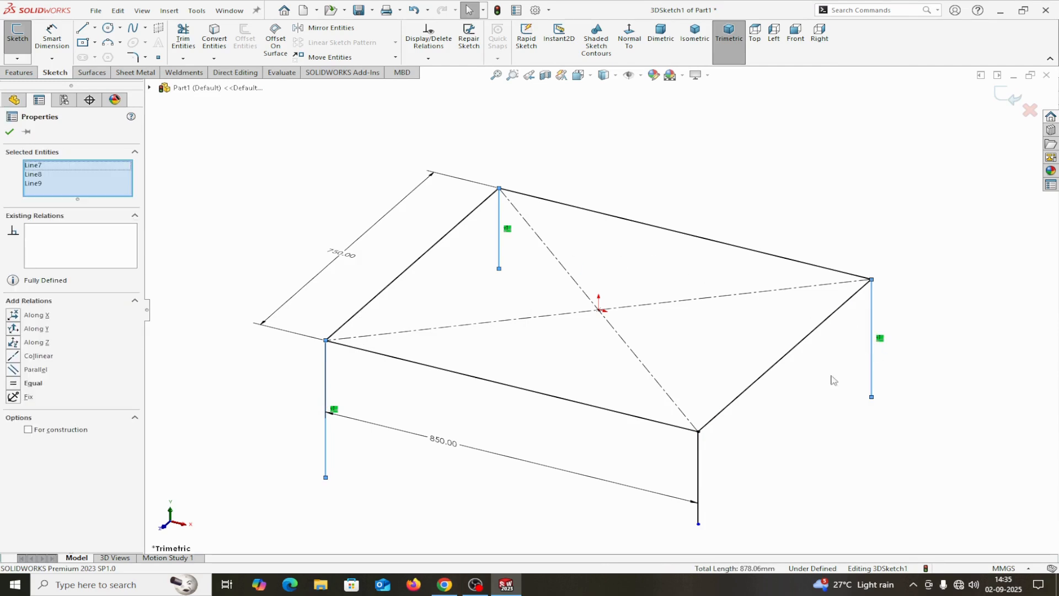
pyautogui.keyDown('ctrl'); pyautogui.click(699, 459); pyautogui.keyUp('ctrl')
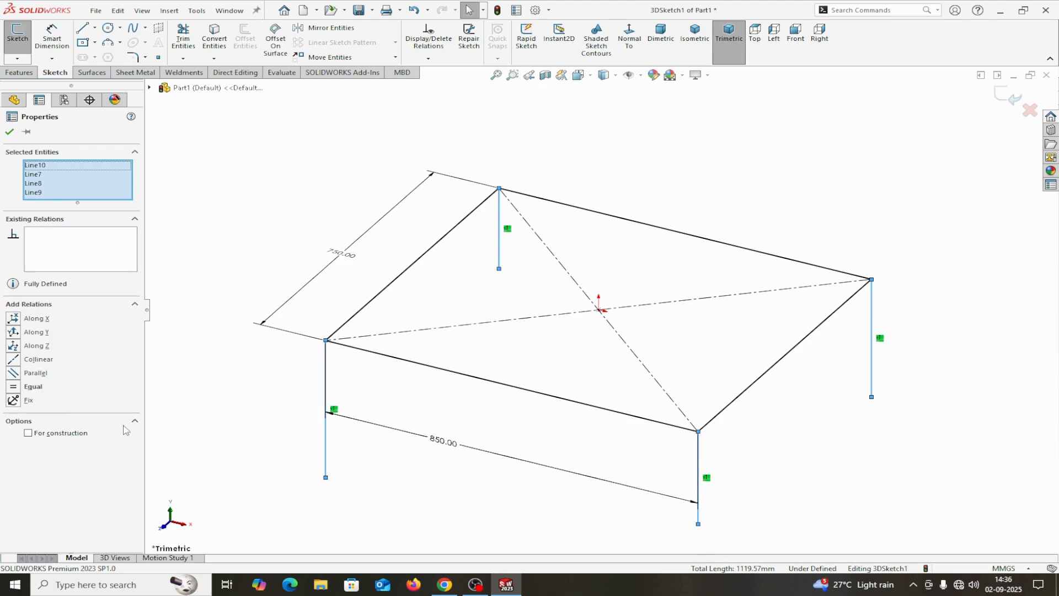
pyautogui.click(14, 390)
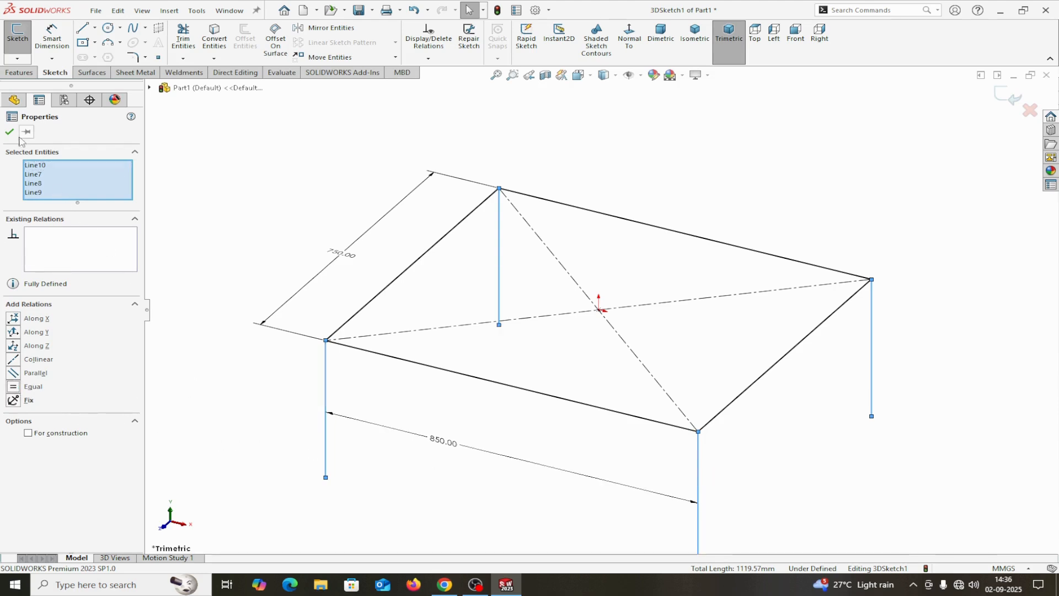
pyautogui.press('Escape')
# Dimension the front-left leg's height between its end points to 600 mm and finish dimensioning
pyautogui.click(51, 36)
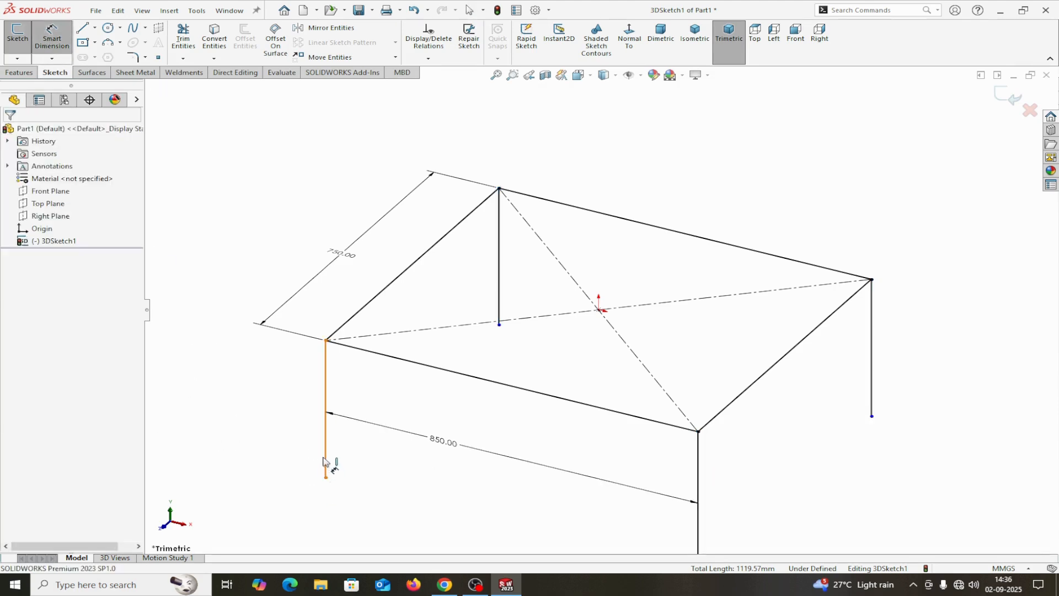
pyautogui.click(326, 340)
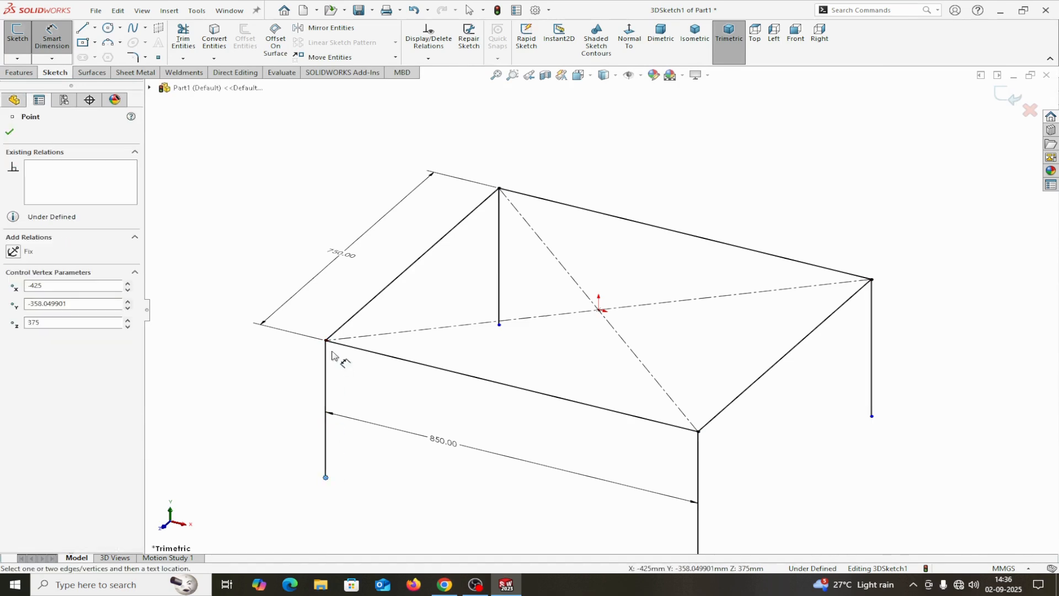
pyautogui.click(202, 354)
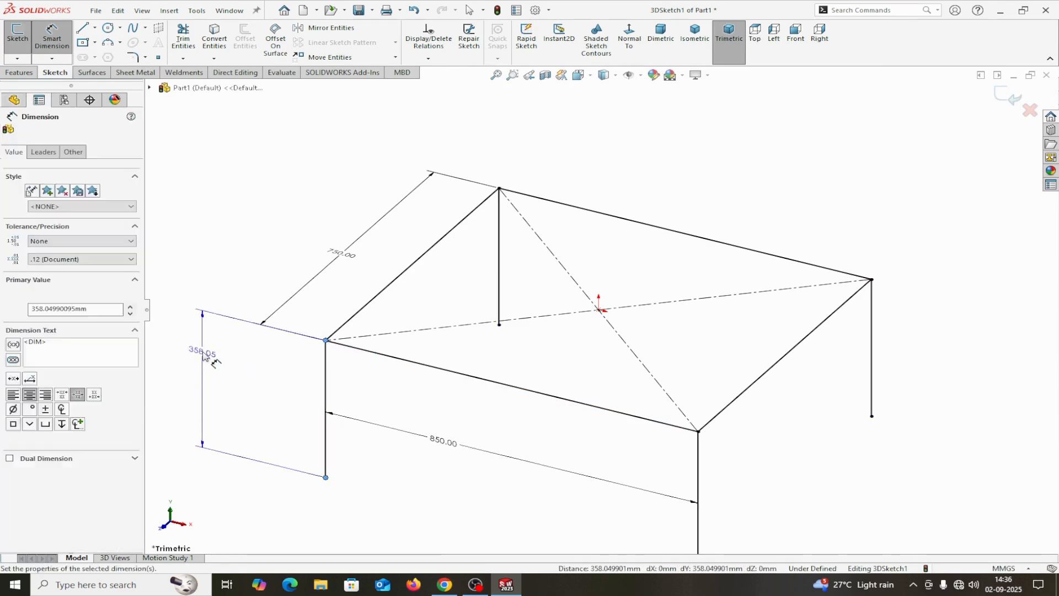
pyautogui.write('600')
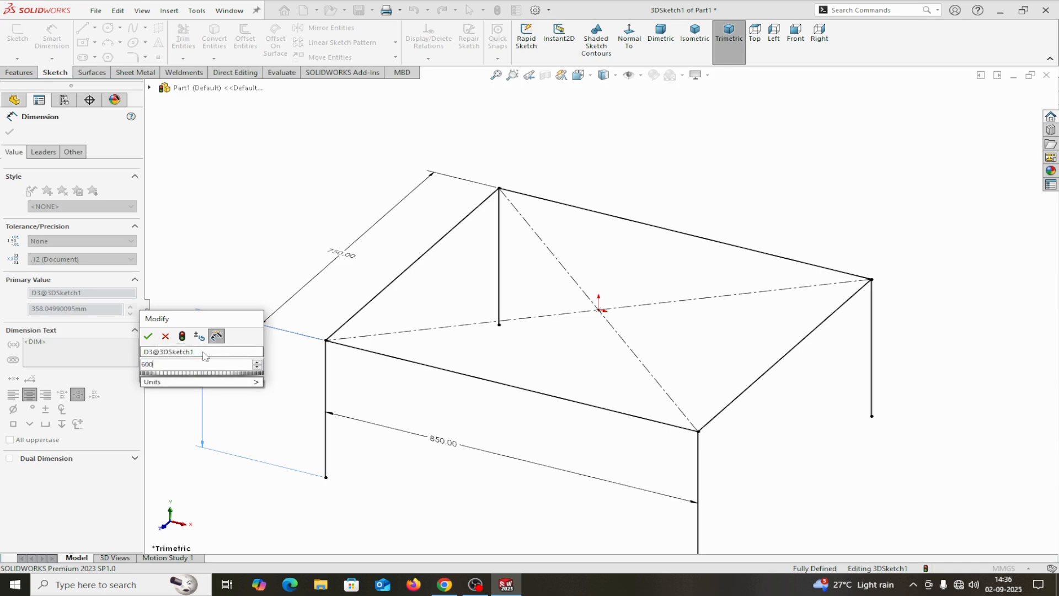
pyautogui.click(148, 337)
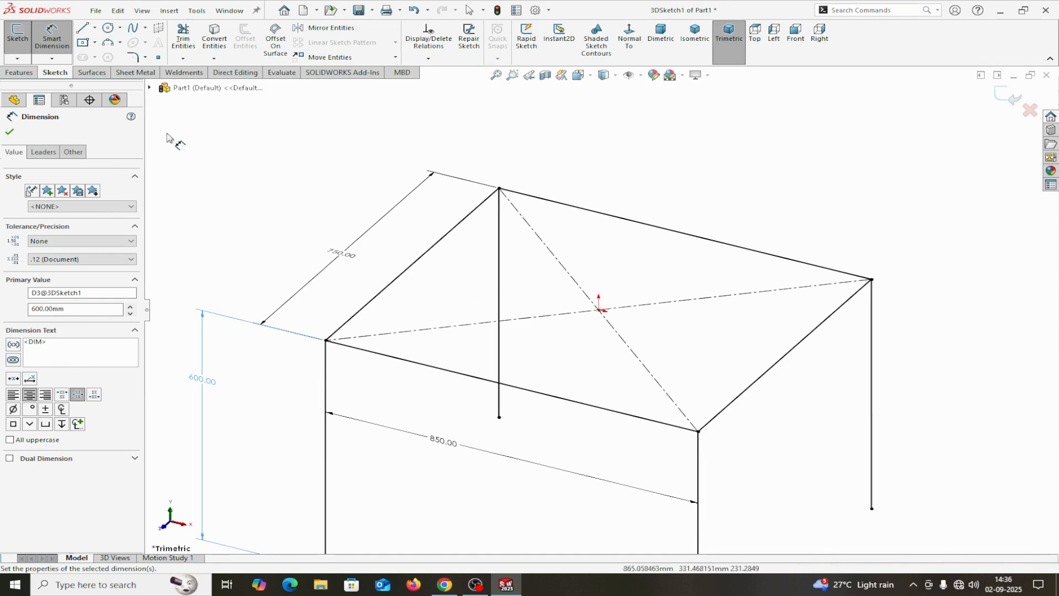
pyautogui.click(13, 135)
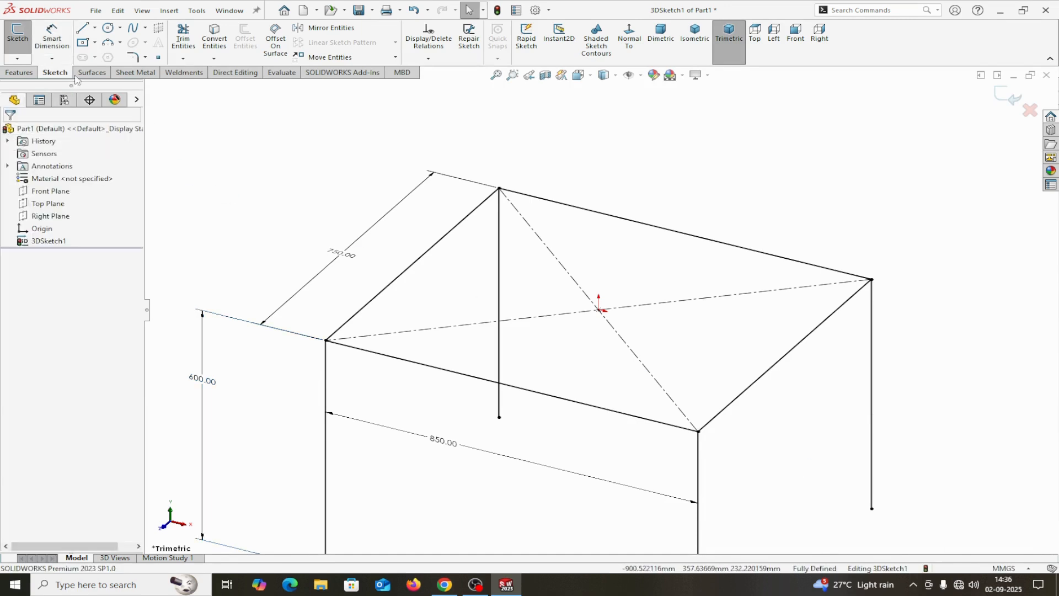
# Sketch a corner rectangle on the ZX plane from the rear-left leg to the front-right leg, about 267 mm below the top
pyautogui.click(95, 44)
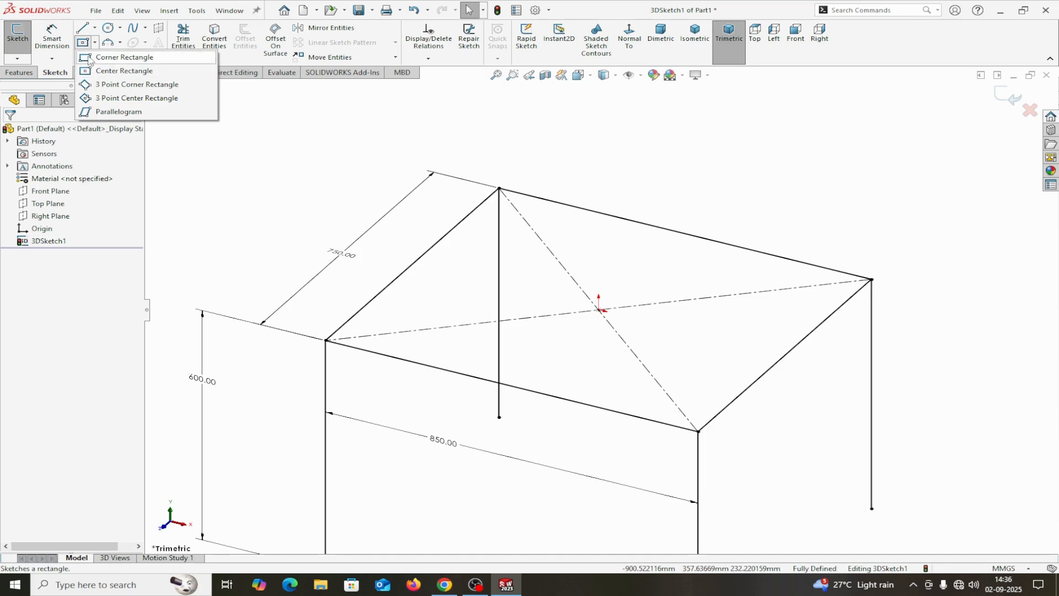
pyautogui.click(118, 57)
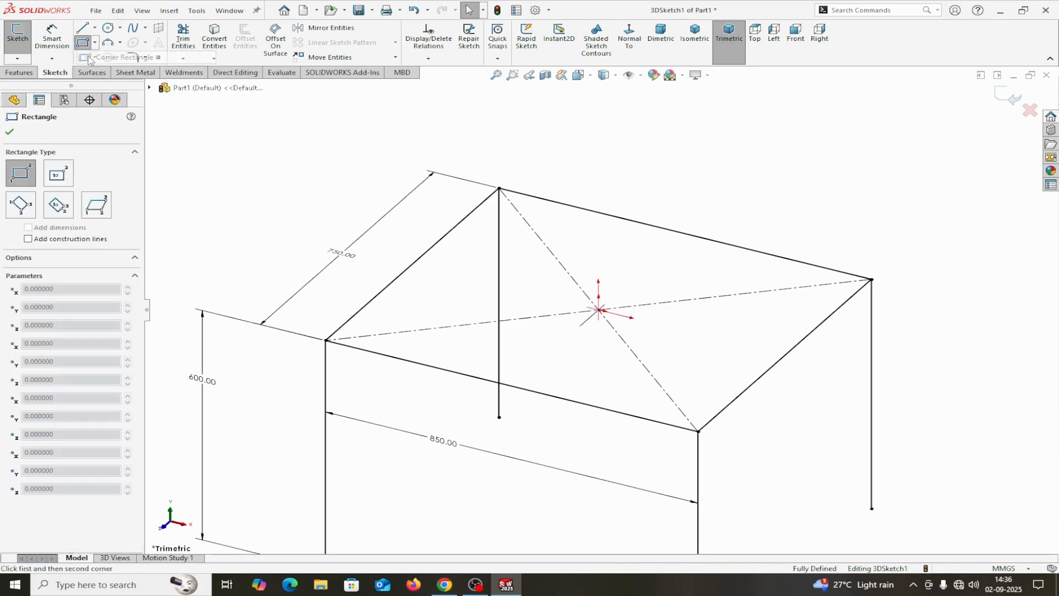
pyautogui.click(500, 291)
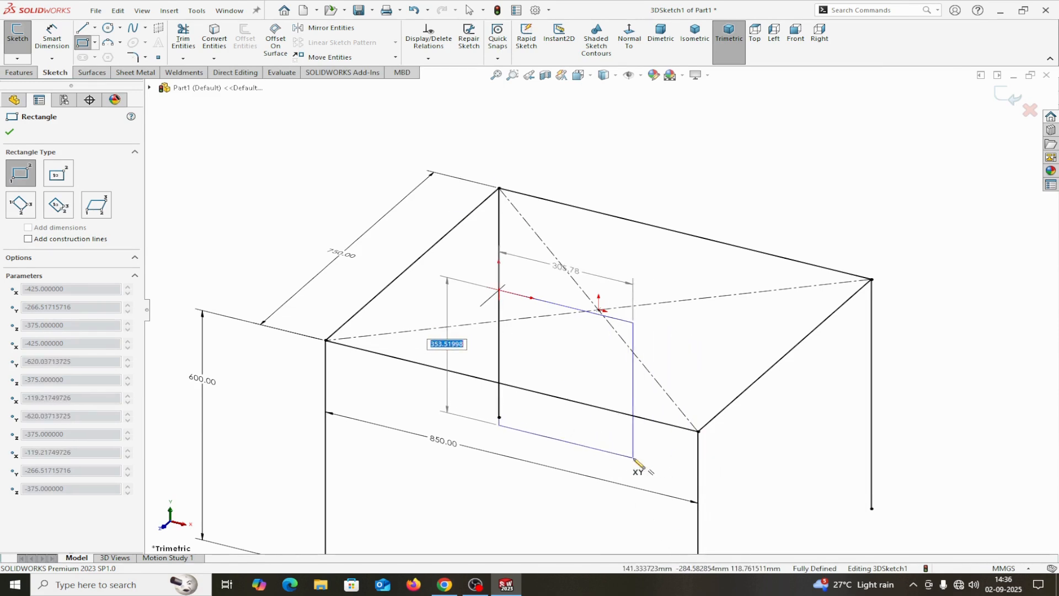
pyautogui.press('Tab')
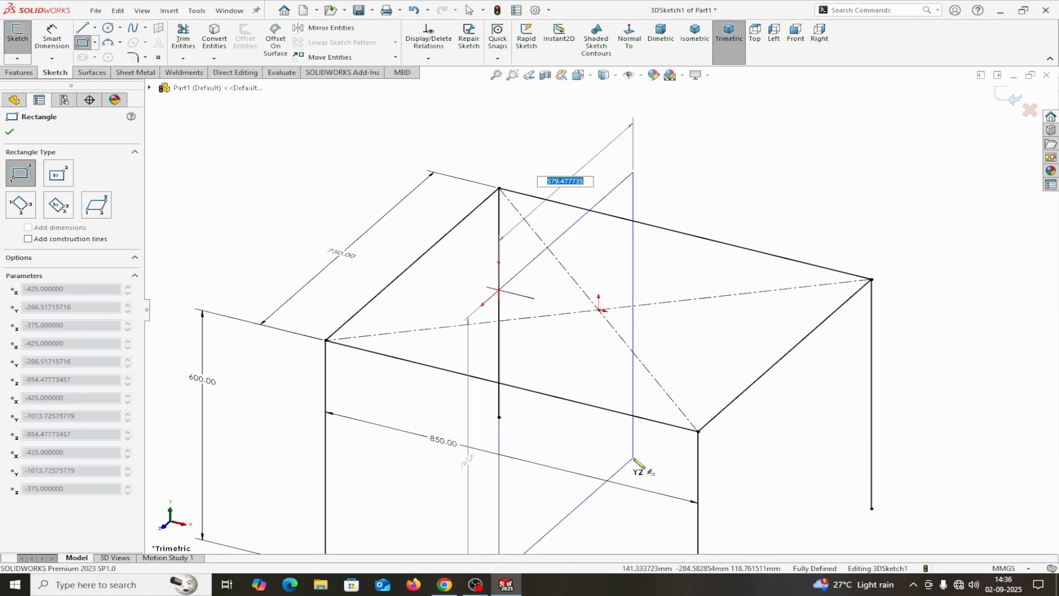
pyautogui.press('Tab')
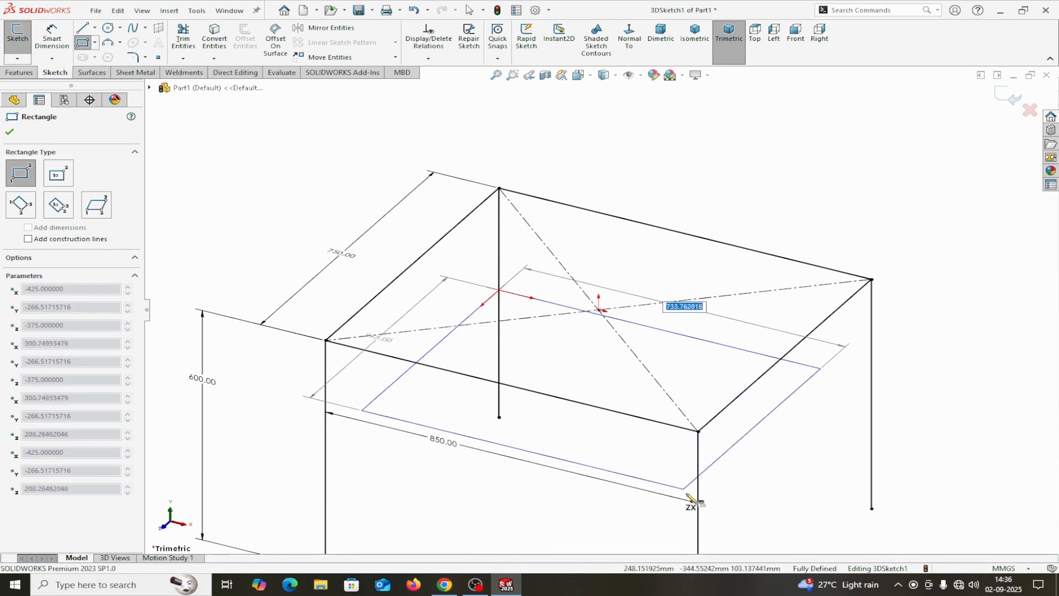
pyautogui.click(698, 524)
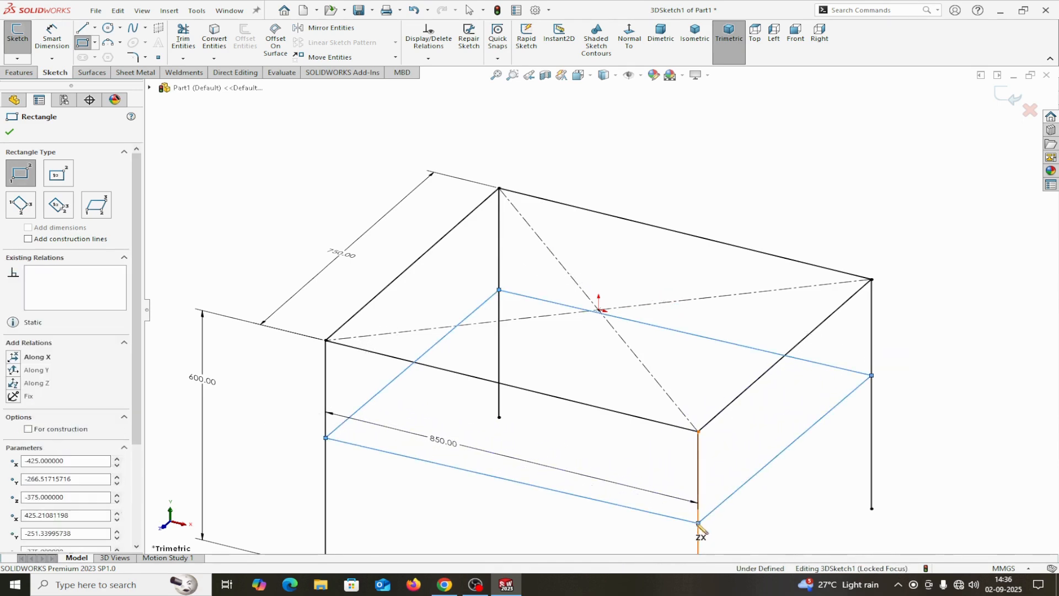
pyautogui.rightClick(698, 523)
pyautogui.click(727, 504)
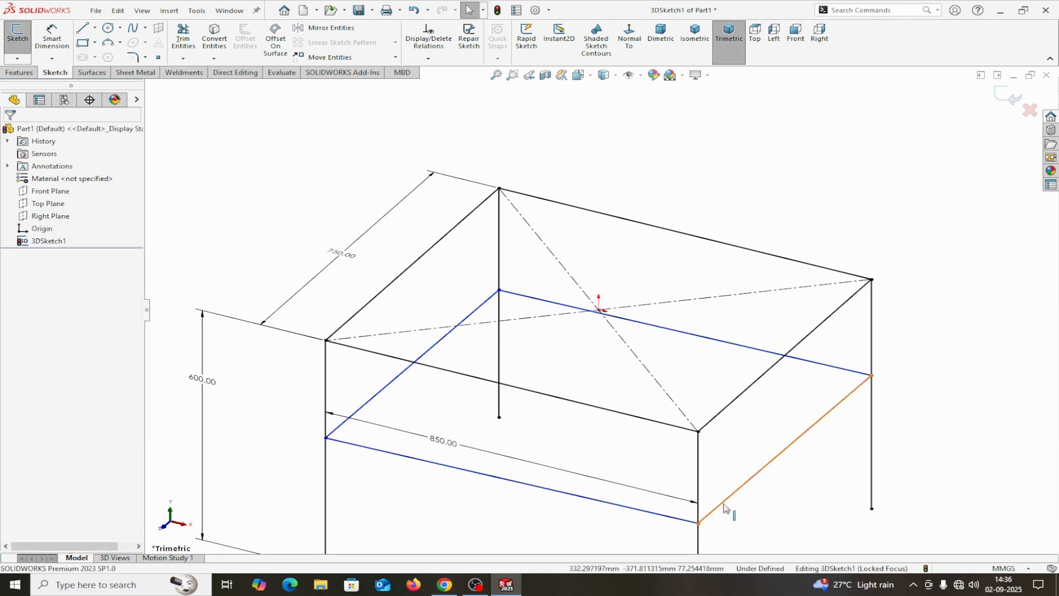
# Constrain the lower rectangle's left edge with an Along Z relation and its front edge with an Along X relation
pyautogui.click(395, 388)
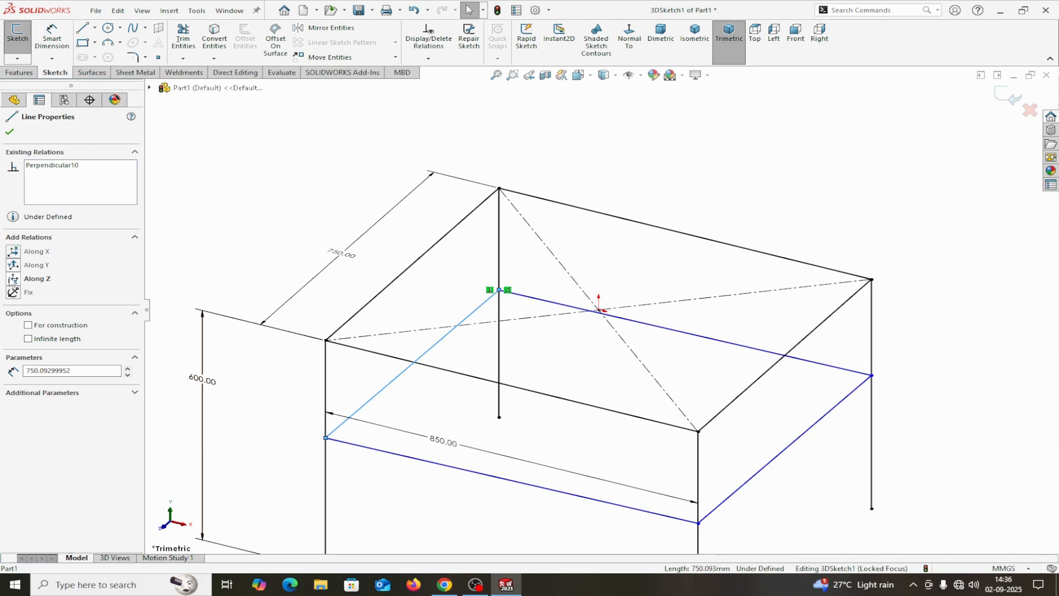
pyautogui.click(14, 278)
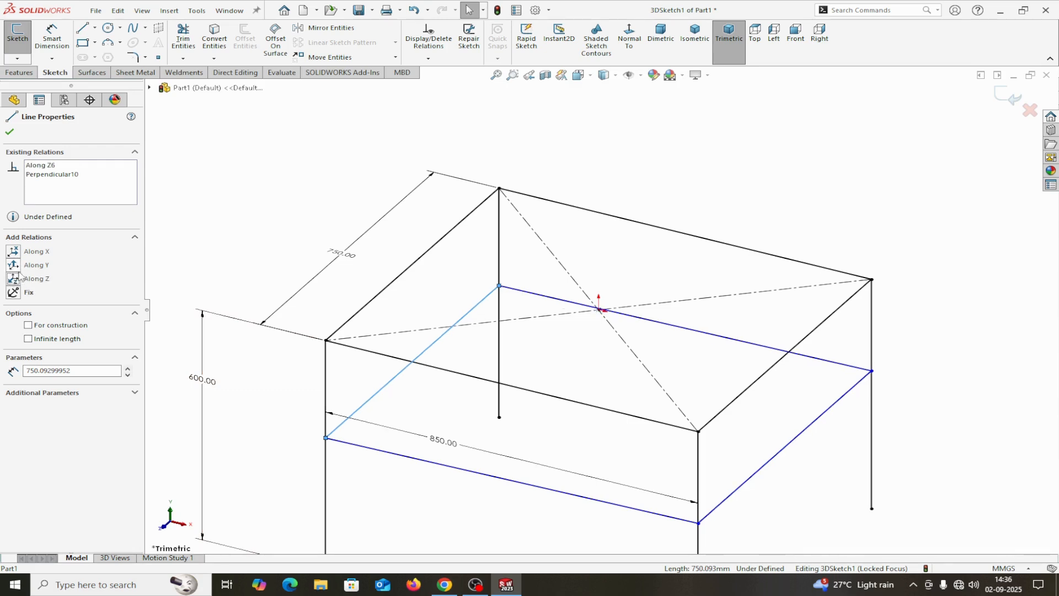
pyautogui.click(377, 450)
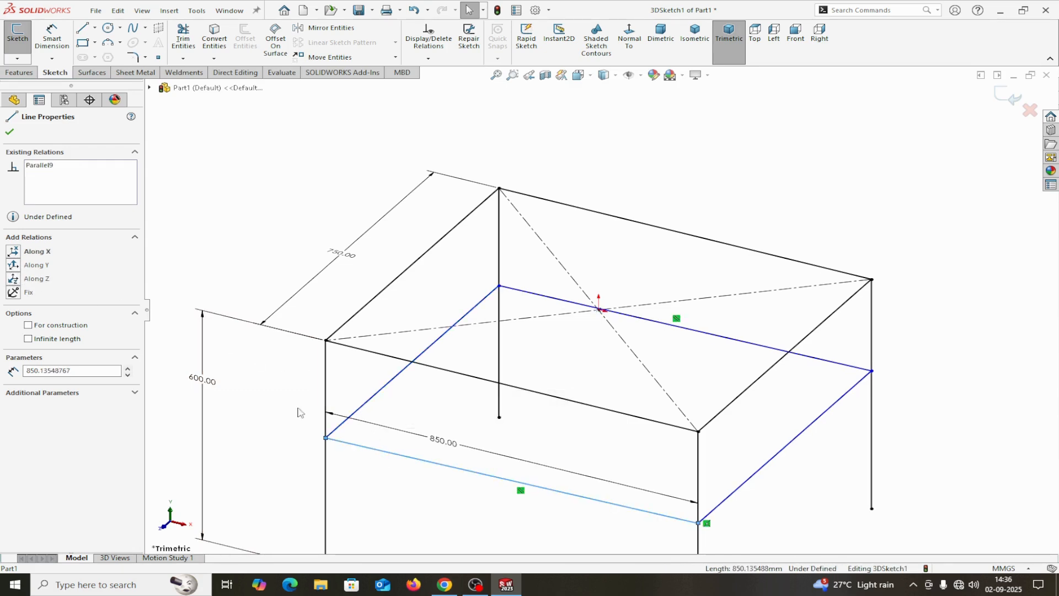
pyautogui.click(14, 252)
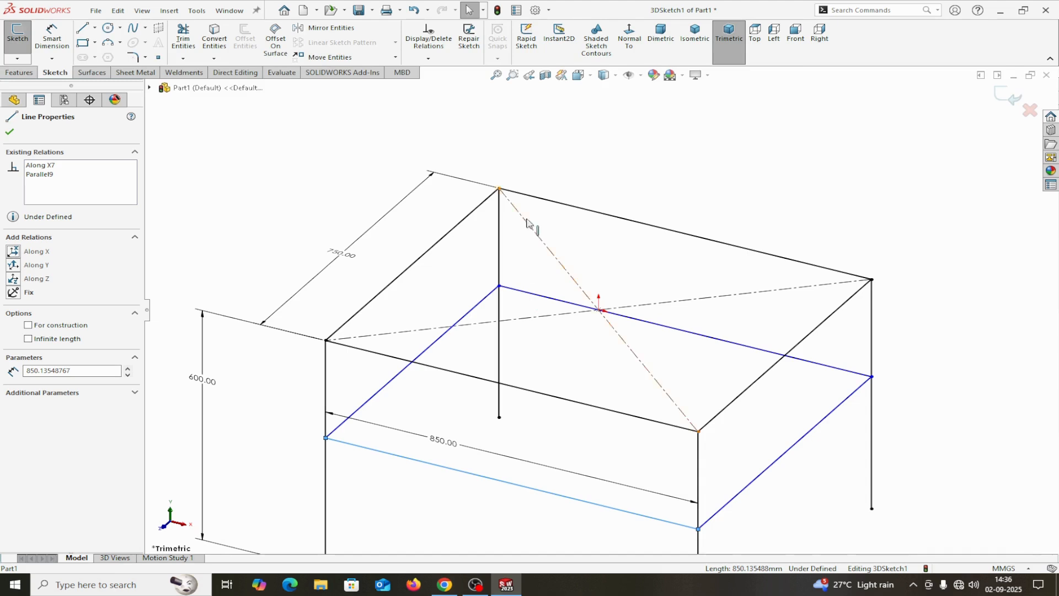
pyautogui.click(694, 33)
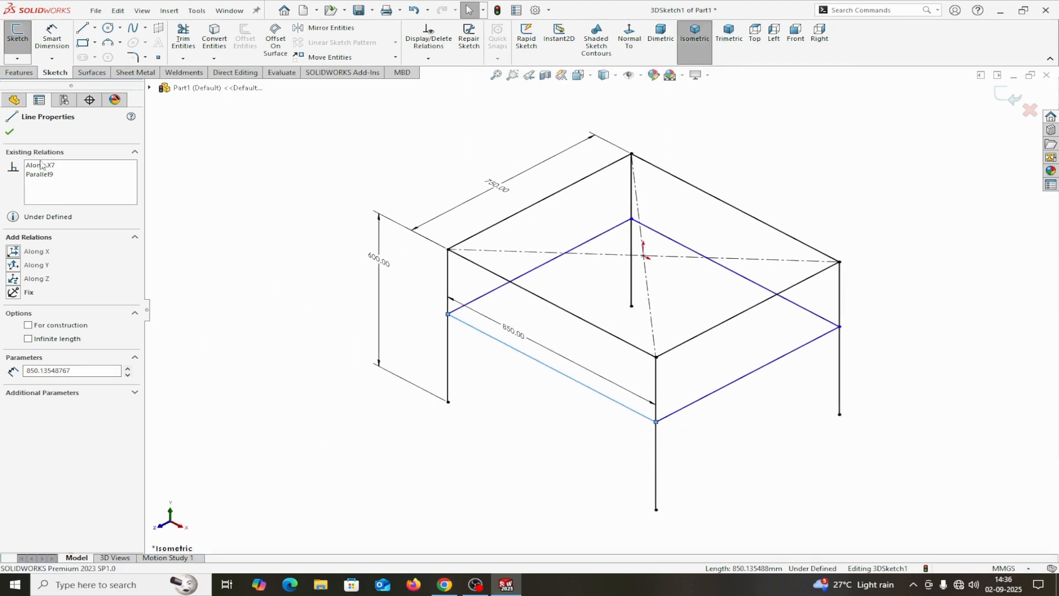
pyautogui.click(10, 132)
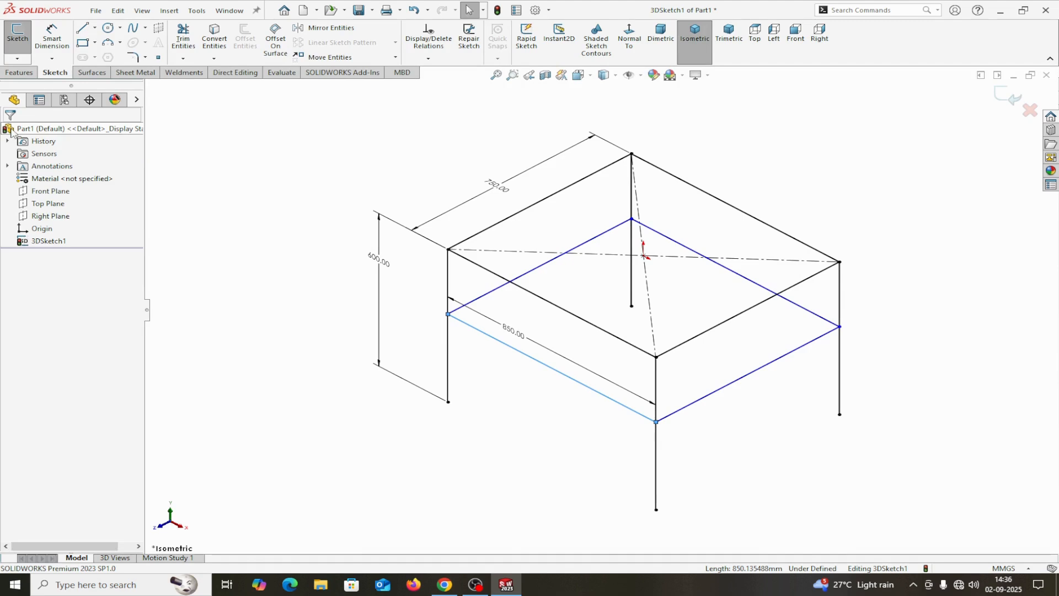
# Dimension the lower rectangle's front-left corner to 100 mm above the leg's bottom end and finish dimensioning
pyautogui.click(52, 35)
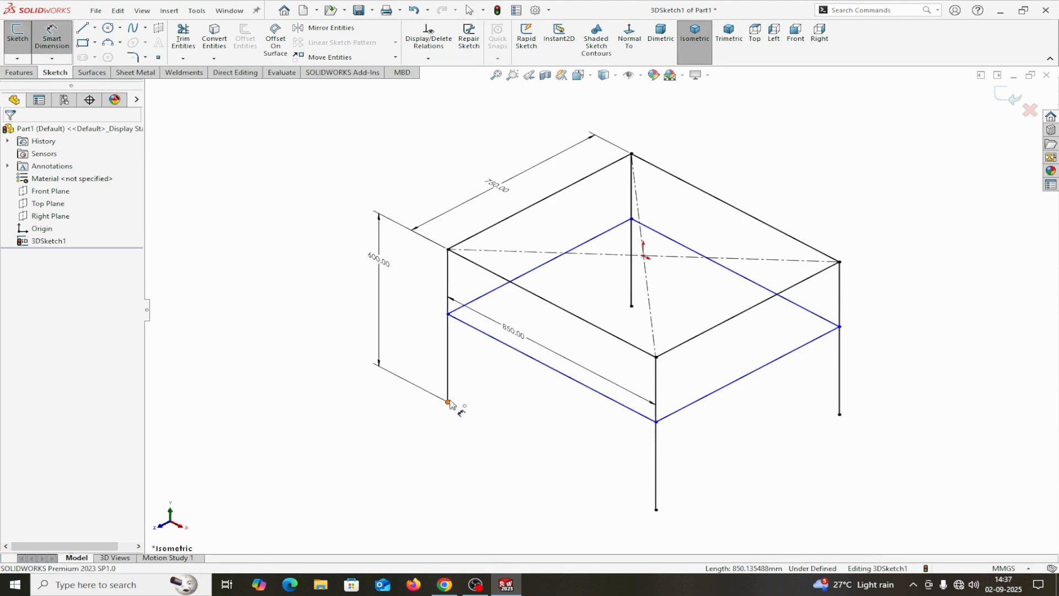
pyautogui.click(448, 314)
pyautogui.click(448, 402)
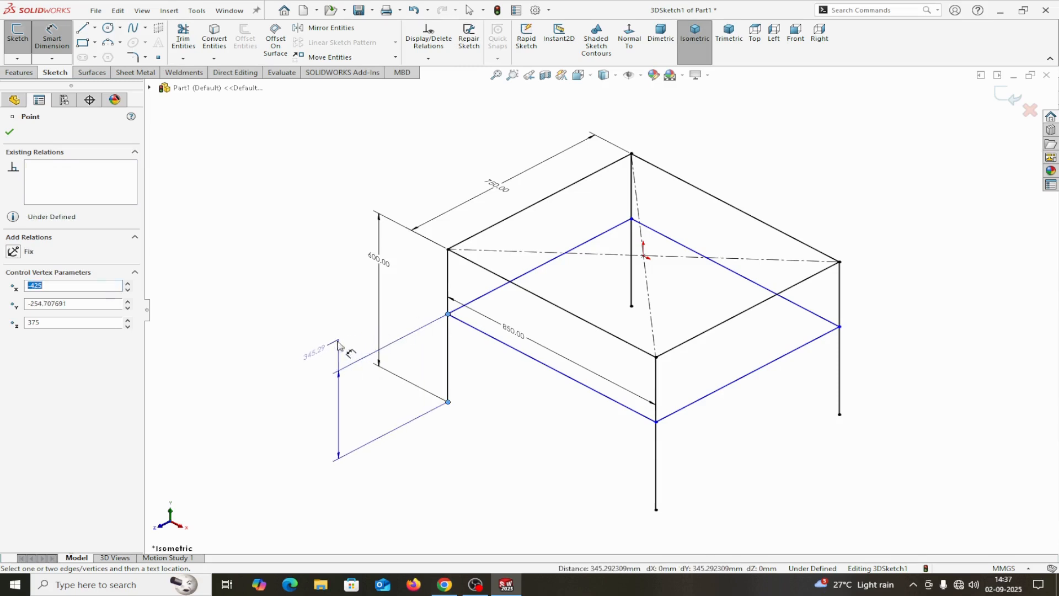
pyautogui.click(322, 348)
pyautogui.write('100')
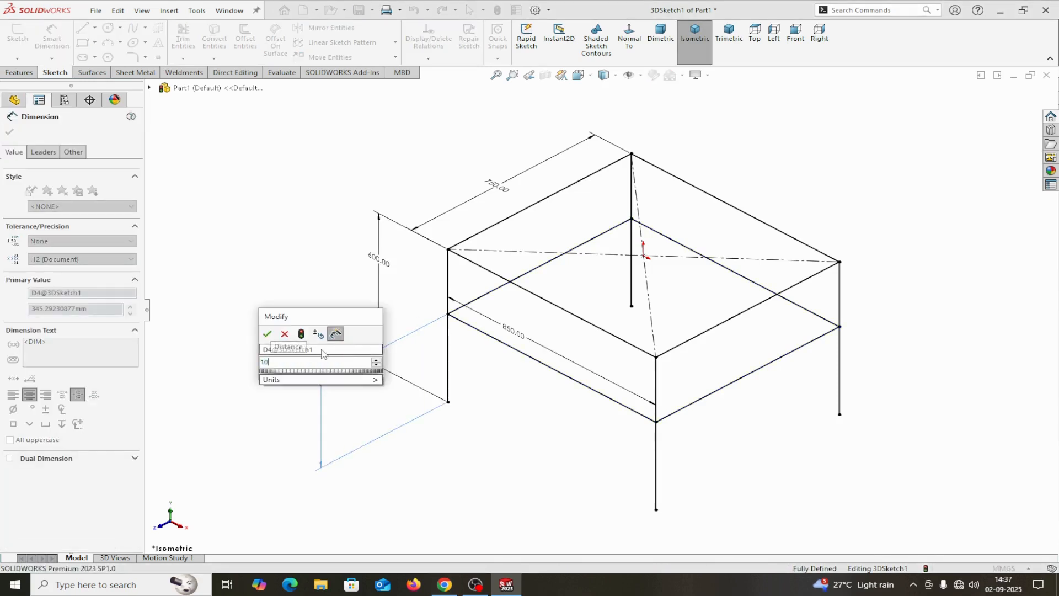
pyautogui.click(268, 334)
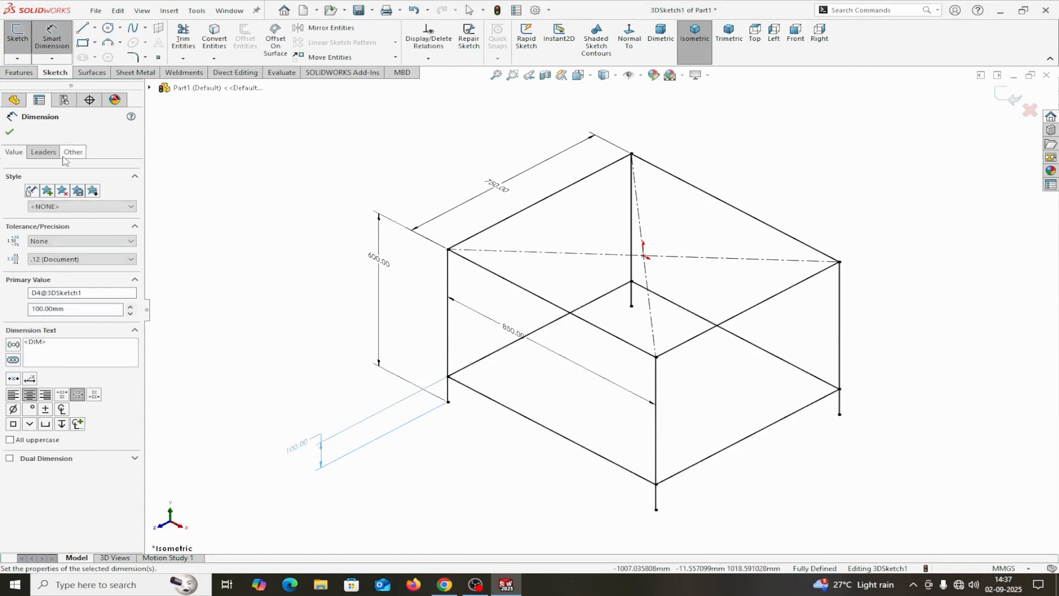
pyautogui.click(9, 132)
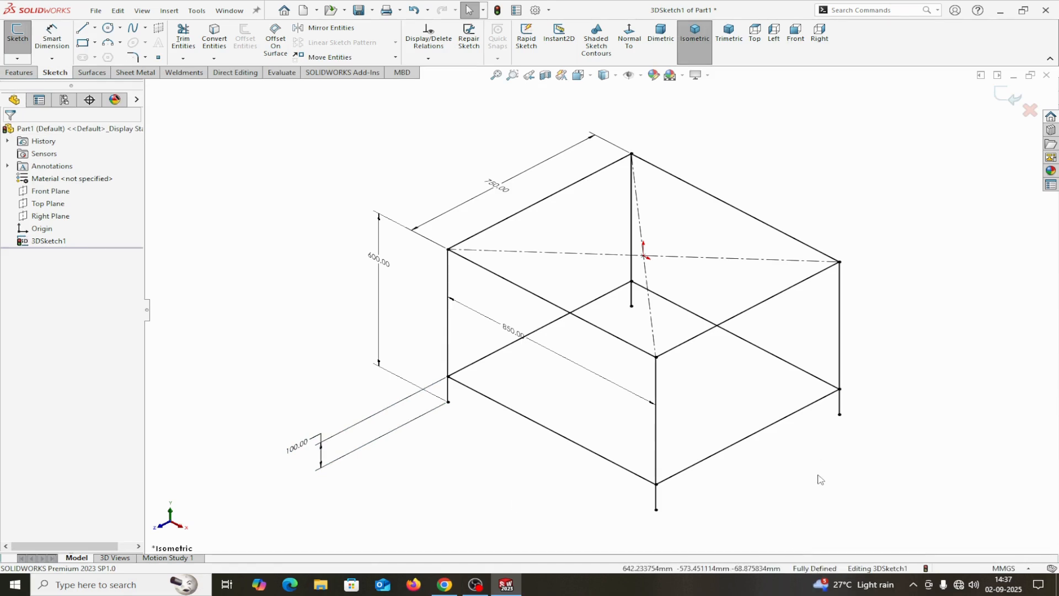
# Exit the 3D sketch and turn the part into a weldment
pyautogui.click(183, 73)
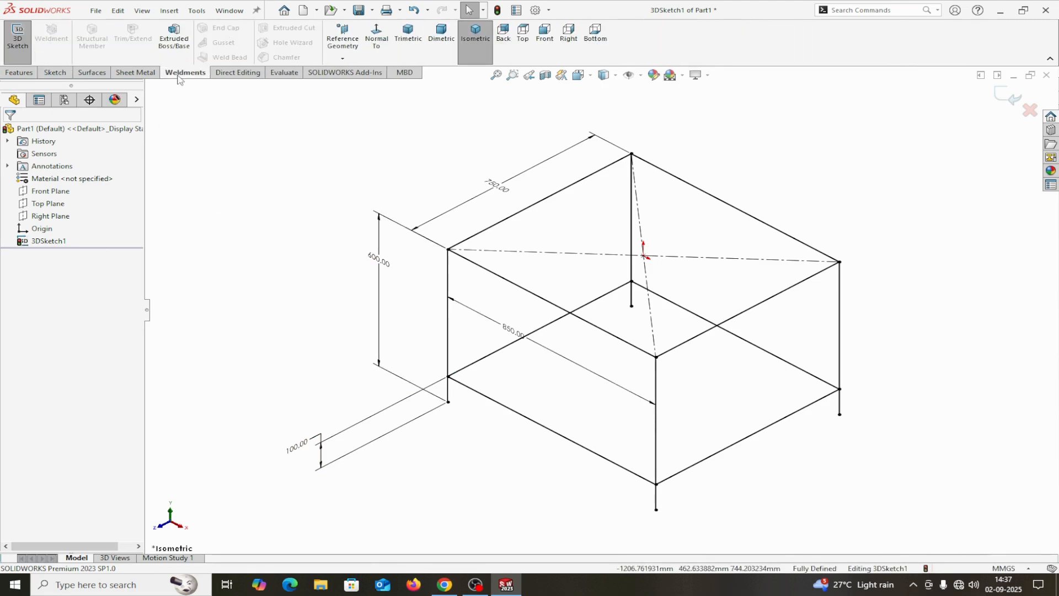
pyautogui.click(1014, 98)
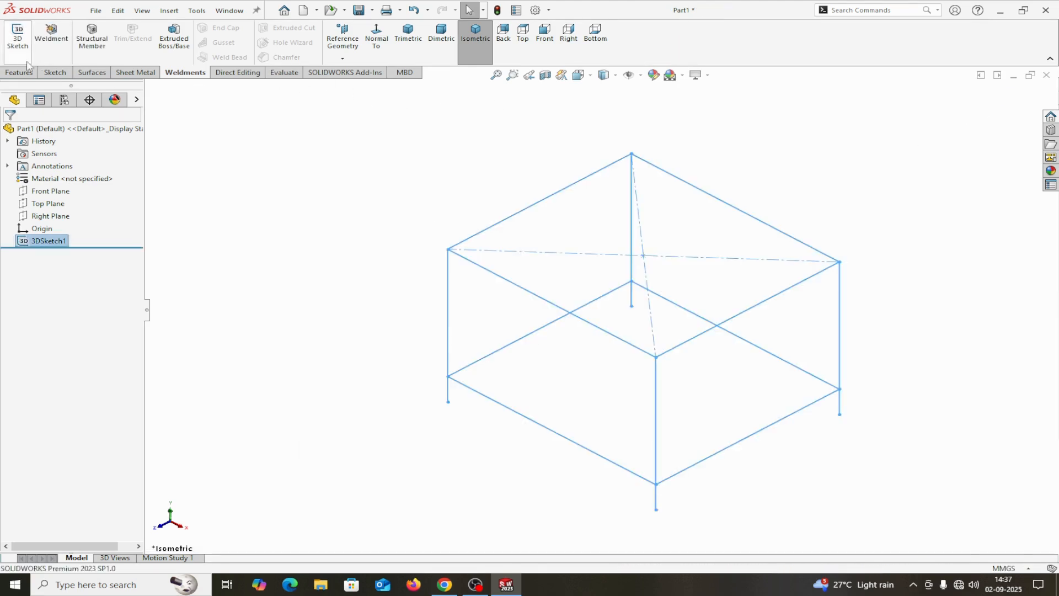
pyautogui.click(52, 33)
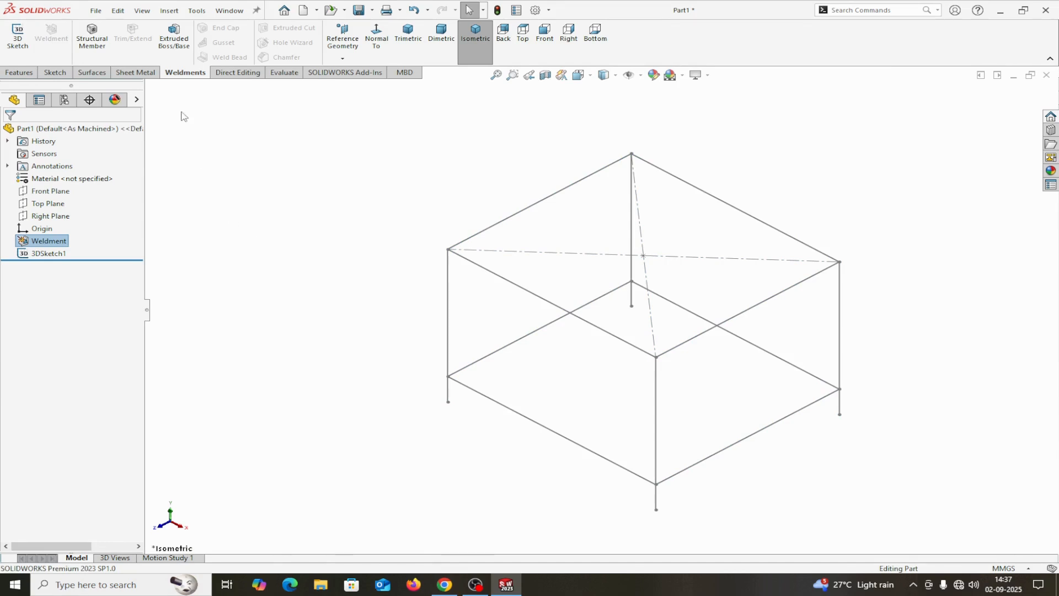
# Start a Structural Member with the iso standard, rectangular tube type and 120 x 80 x 8 size
pyautogui.click(91, 34)
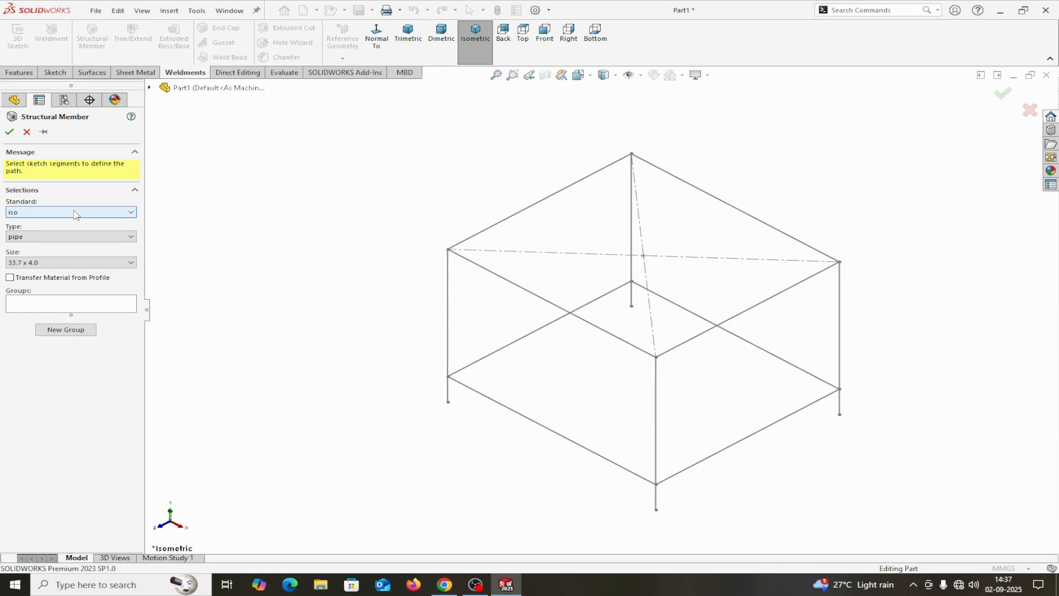
pyautogui.click(76, 237)
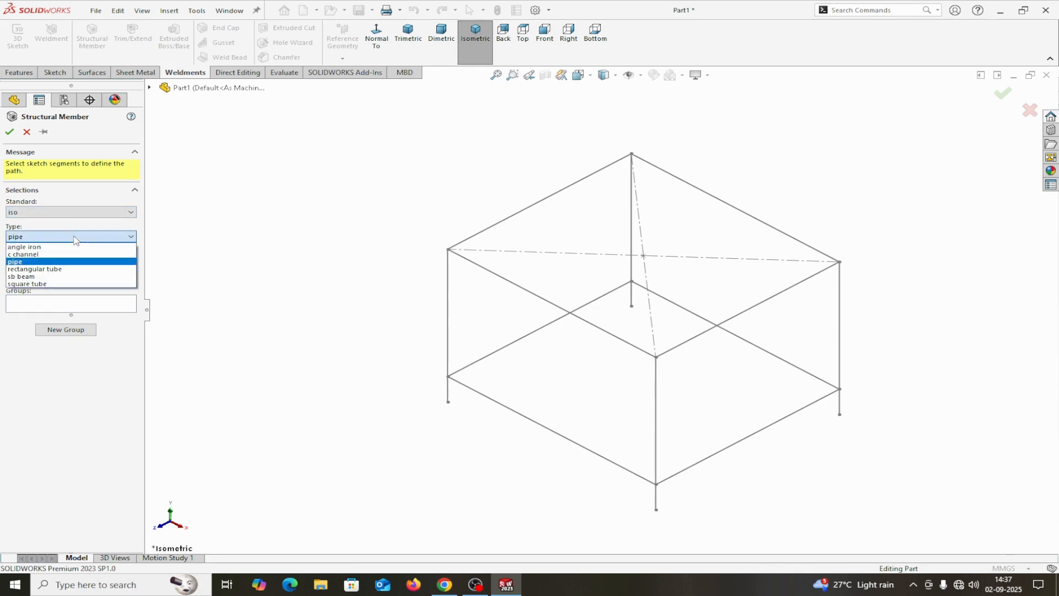
pyautogui.click(60, 269)
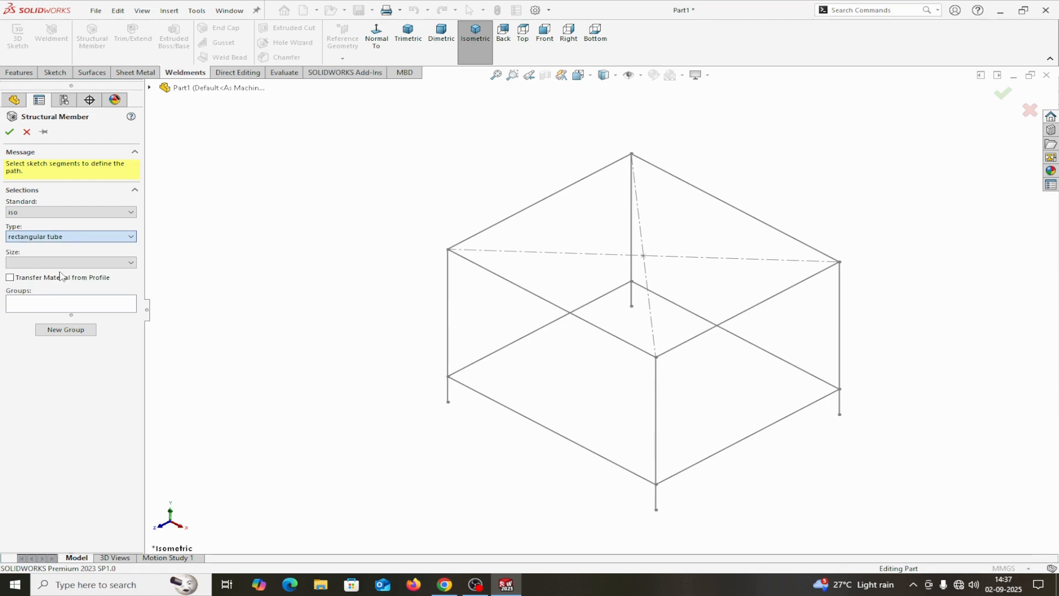
pyautogui.click(61, 263)
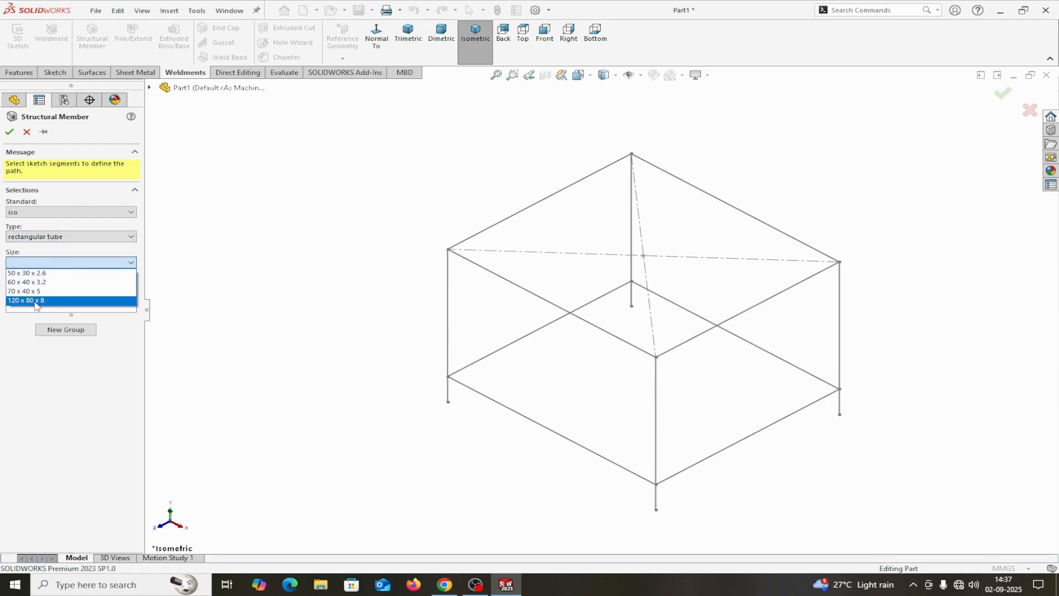
pyautogui.click(37, 301)
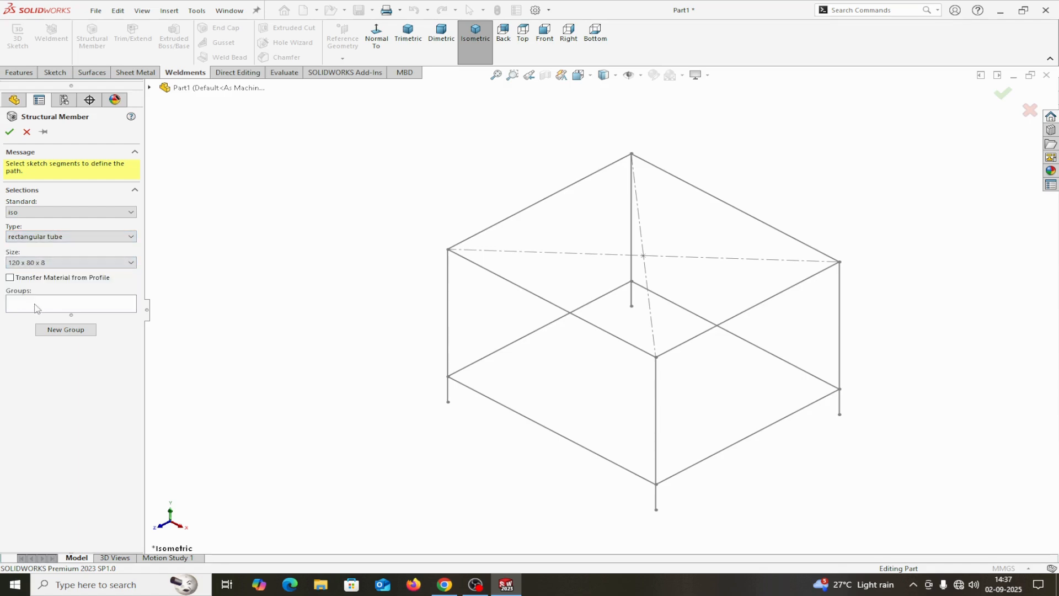
pyautogui.click(35, 308)
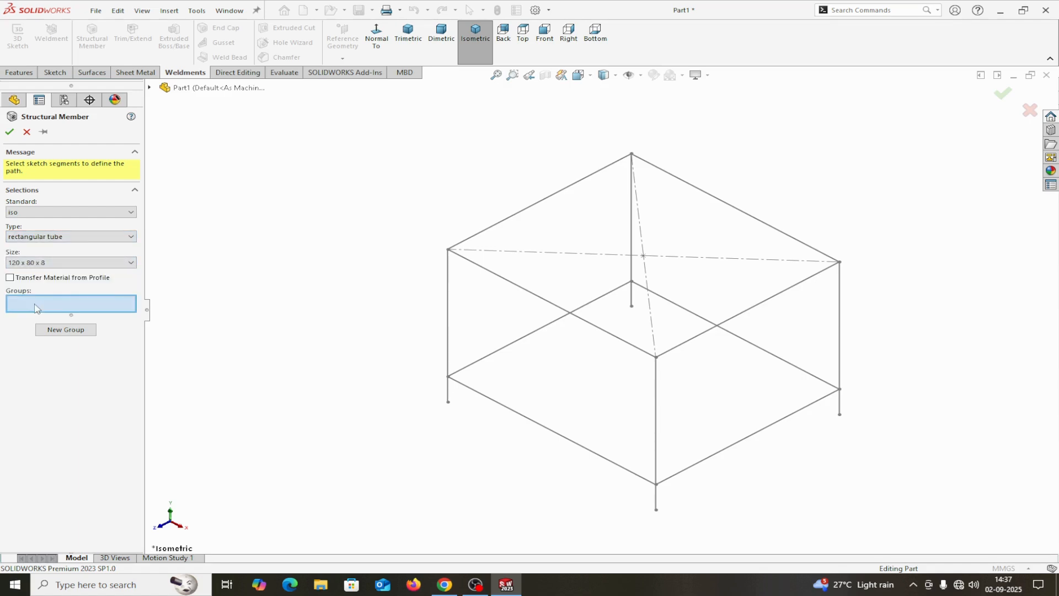
# Add the top rectangle's left edge as the first path segment and set the profile's rotation angle to 90 degrees
pyautogui.click(476, 236)
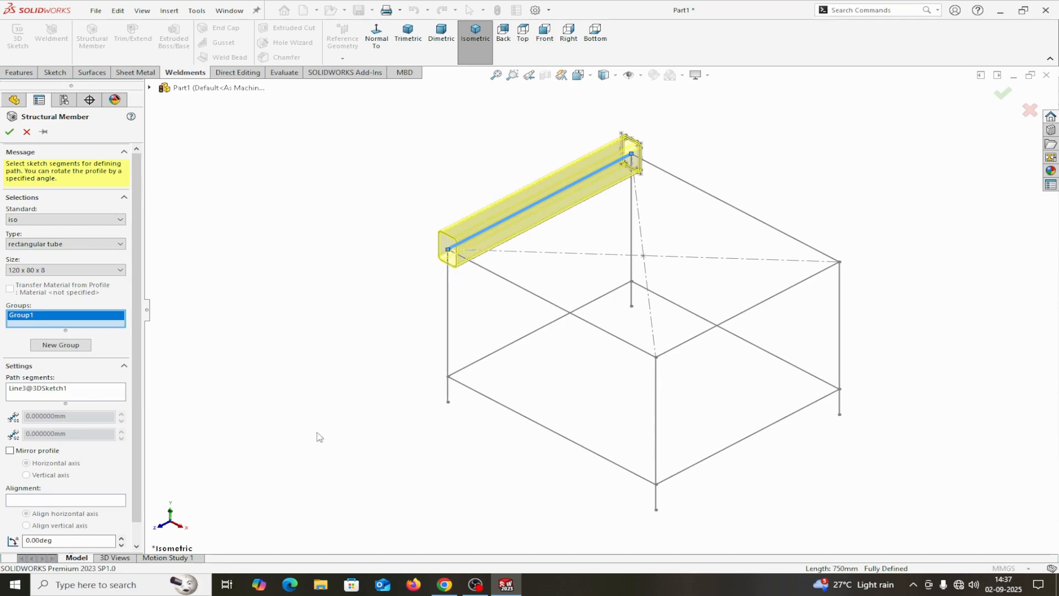
pyautogui.scroll(-1, 135, 473)
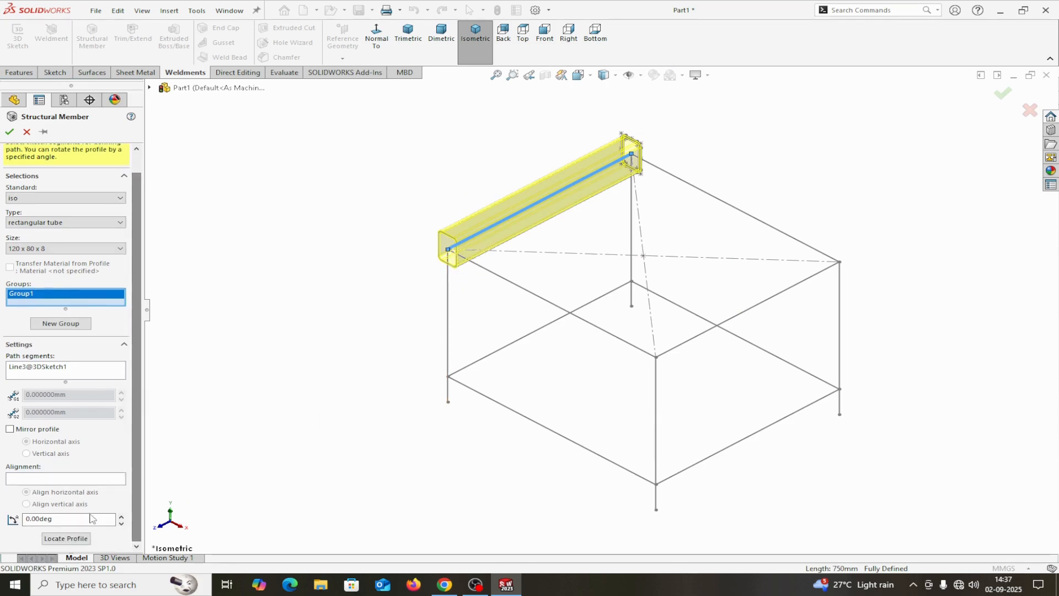
pyautogui.click(69, 517)
pyautogui.moveTo(69, 517); pyautogui.dragTo(2, 518)
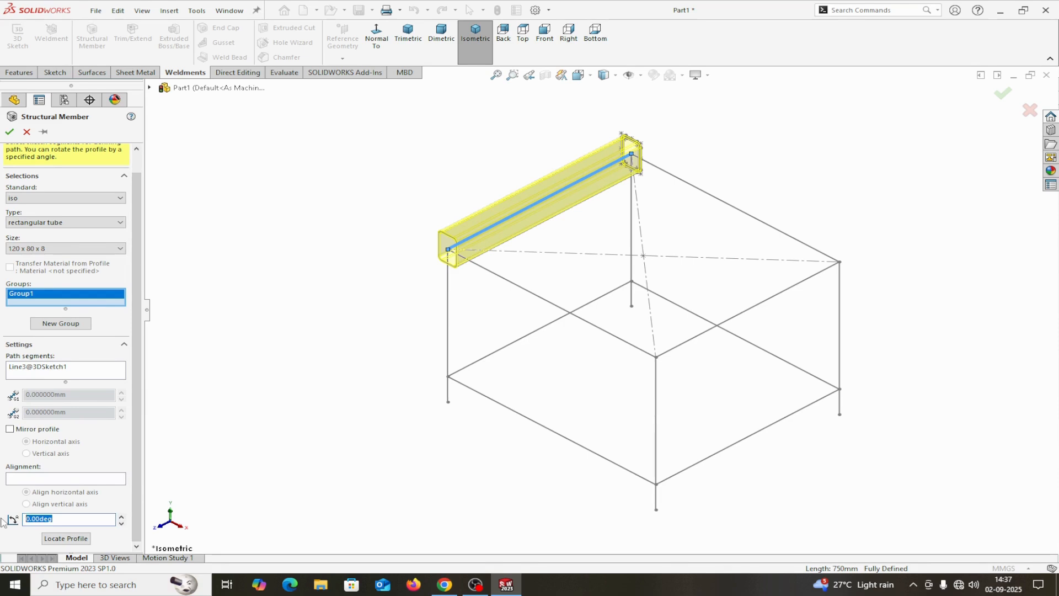
pyautogui.write('90')
pyautogui.press('Return')
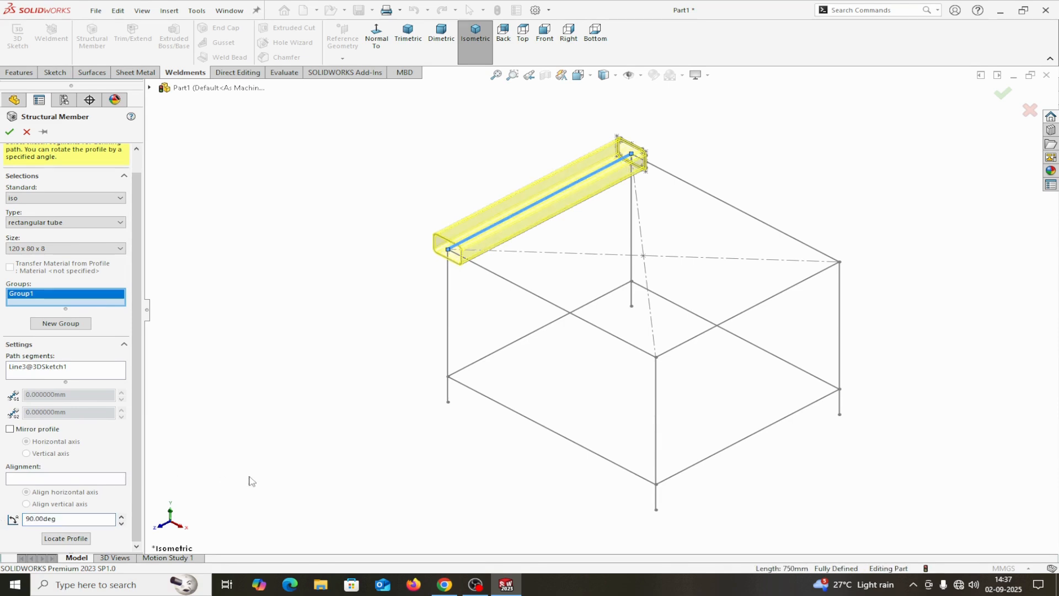
# Add the top rectangle's front, right and rear edges to the same group and create the tubes
pyautogui.click(508, 280)
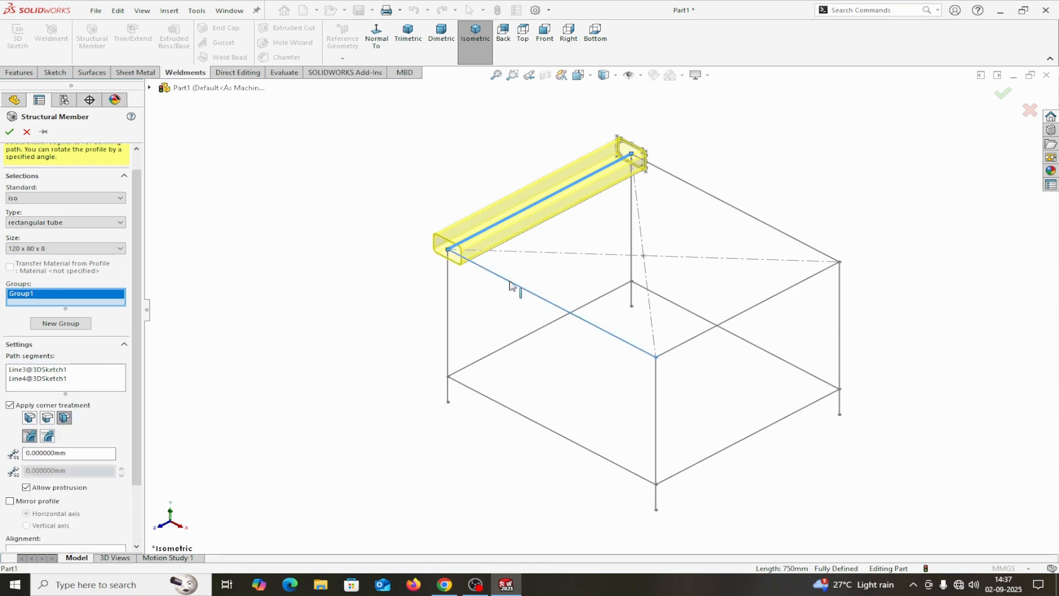
pyautogui.click(715, 328)
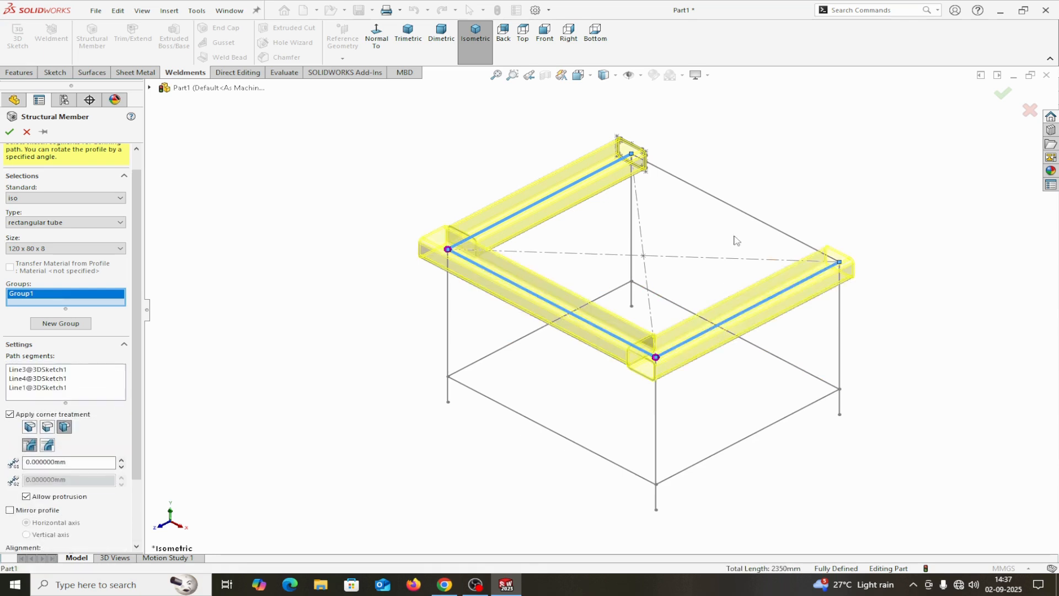
pyautogui.click(743, 218)
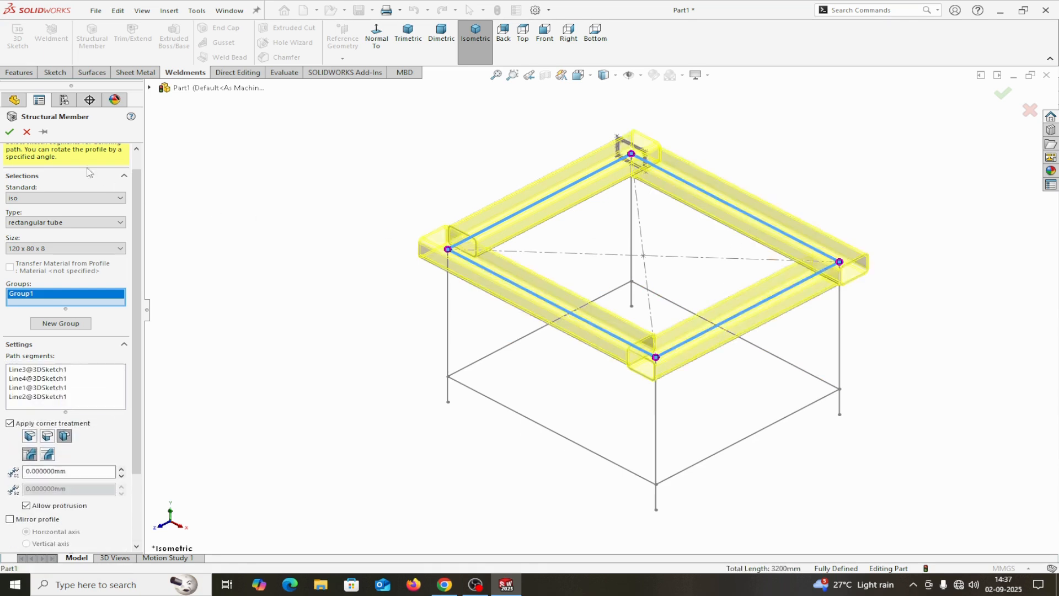
pyautogui.click(9, 132)
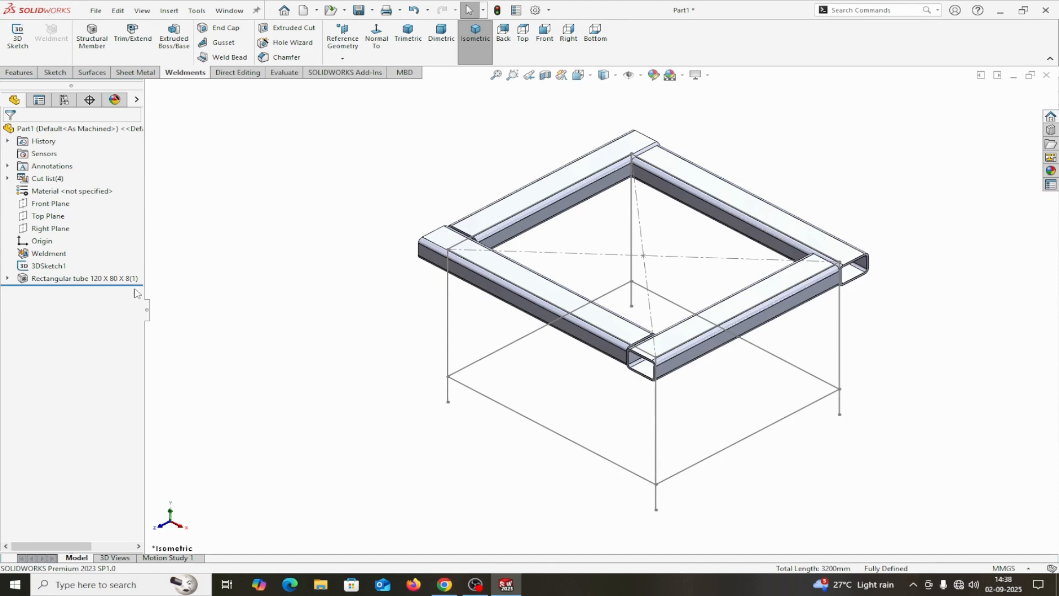
# Edit the rectangular tube feature and set the gap between connected segments in the group to 20 mm
pyautogui.rightClick(78, 278)
pyautogui.press('Escape')
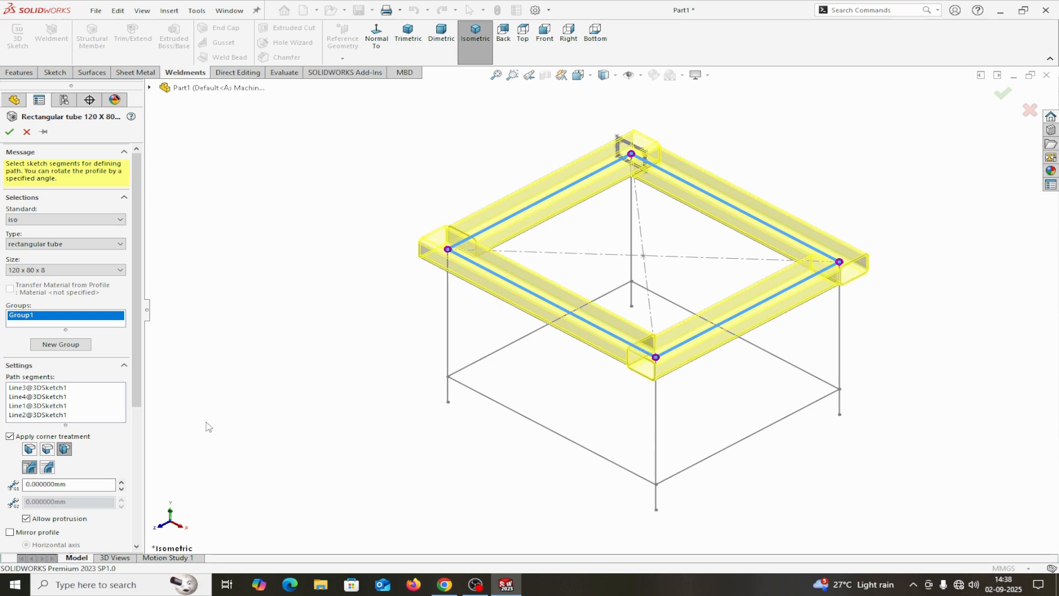
pyautogui.scroll(-3, 140, 399)
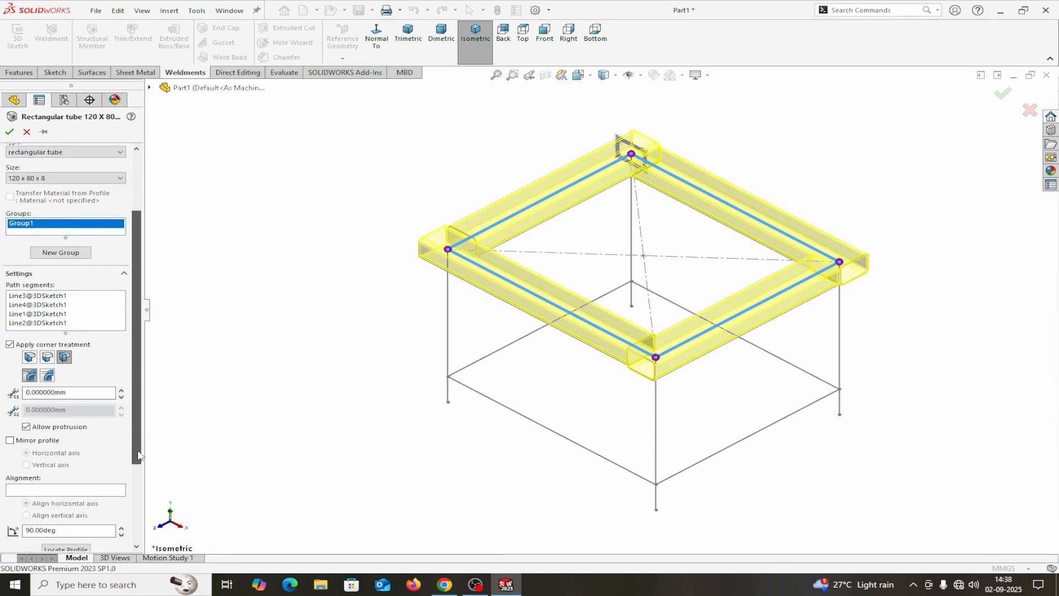
pyautogui.click(56, 392)
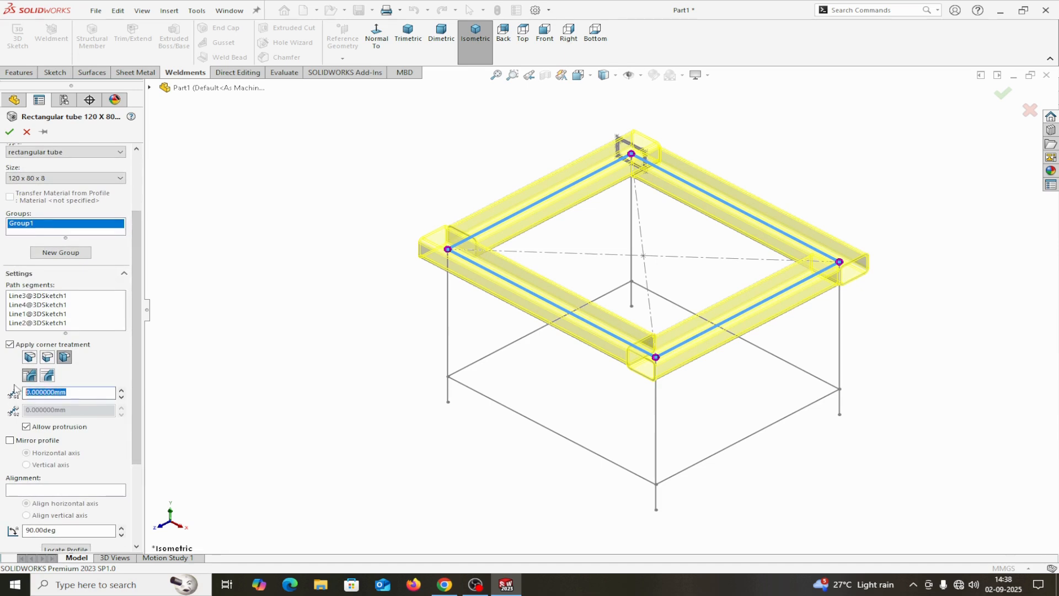
pyautogui.write('20')
pyautogui.press('Return')
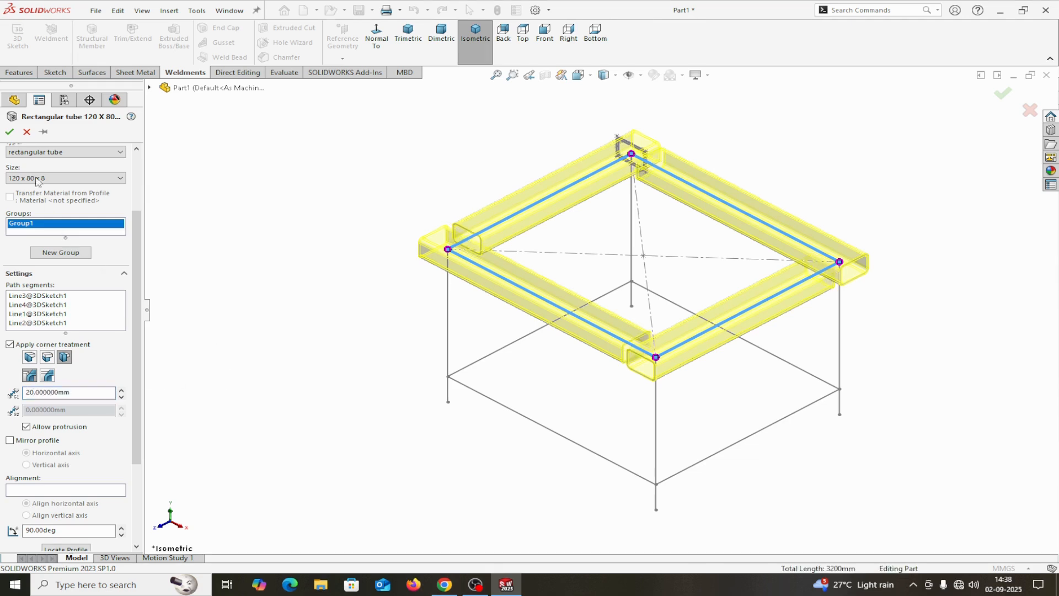
pyautogui.click(9, 131)
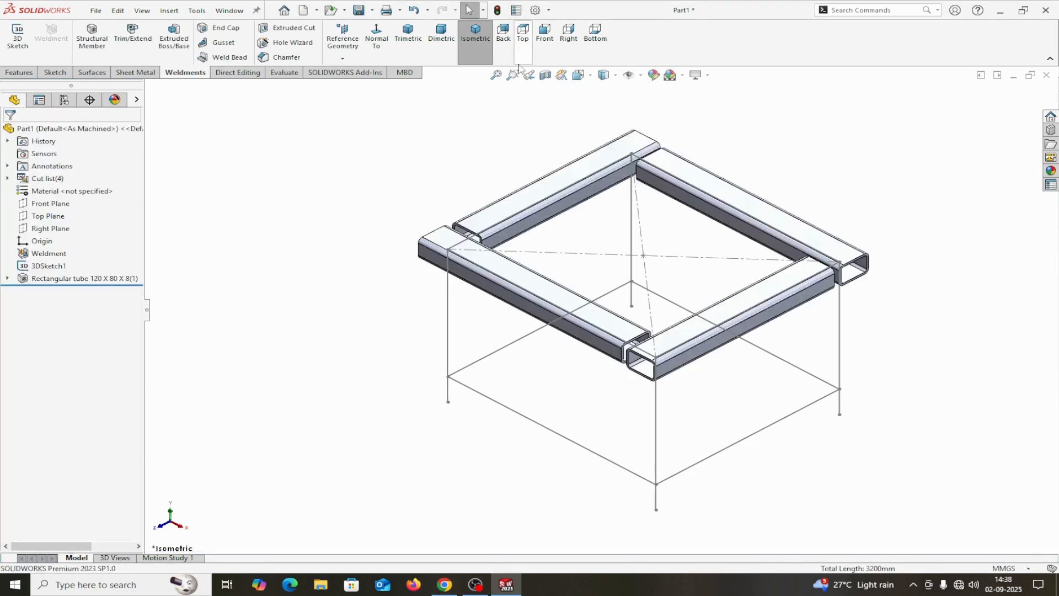
# Extend the top frame's left tube to the front tube's inner face using Trim/Extend with a Face / plane boundary
pyautogui.click(524, 45)
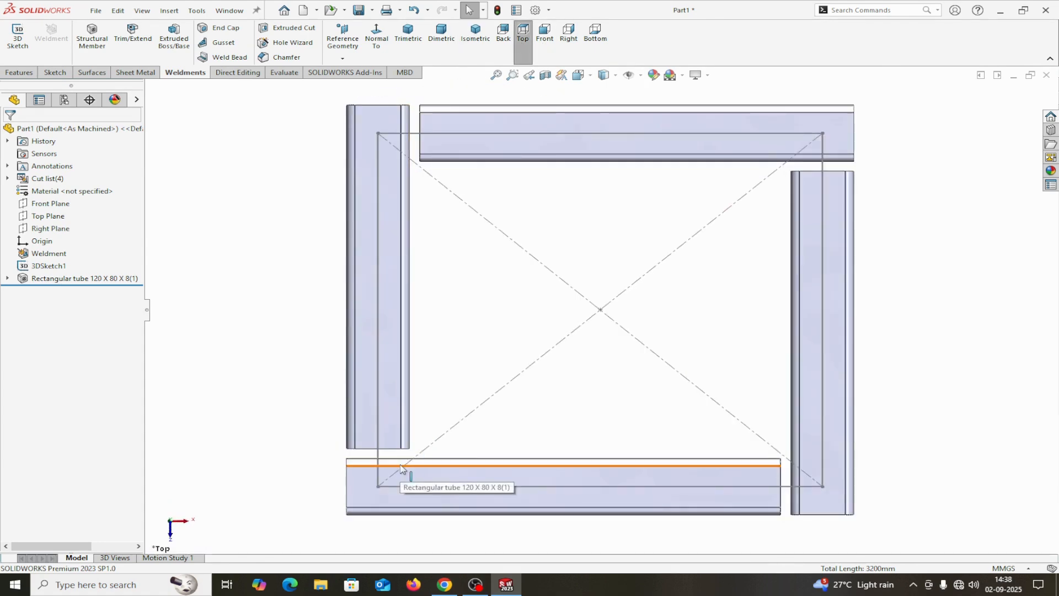
pyautogui.scroll(-2, 285, 418)
pyautogui.moveTo(284, 417); pyautogui.dragTo(283, 416, button='middle')
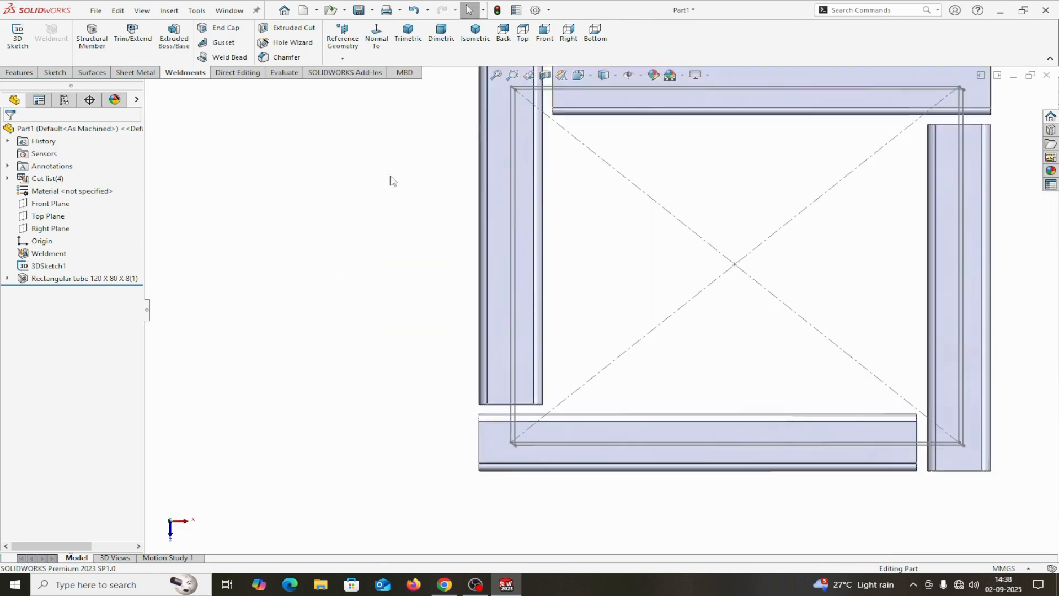
pyautogui.click(475, 33)
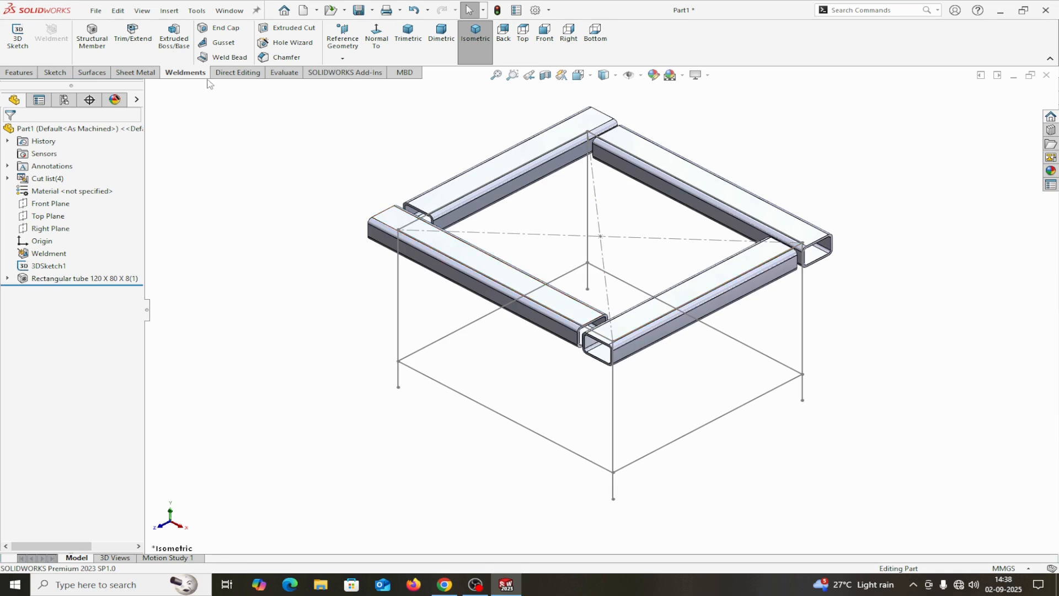
pyautogui.click(127, 42)
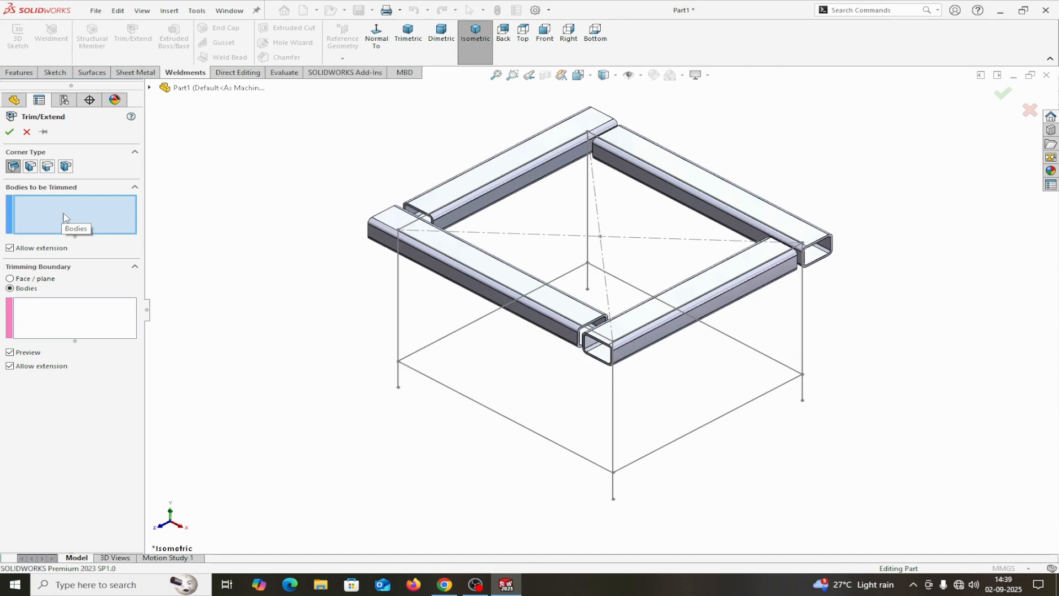
pyautogui.click(455, 192)
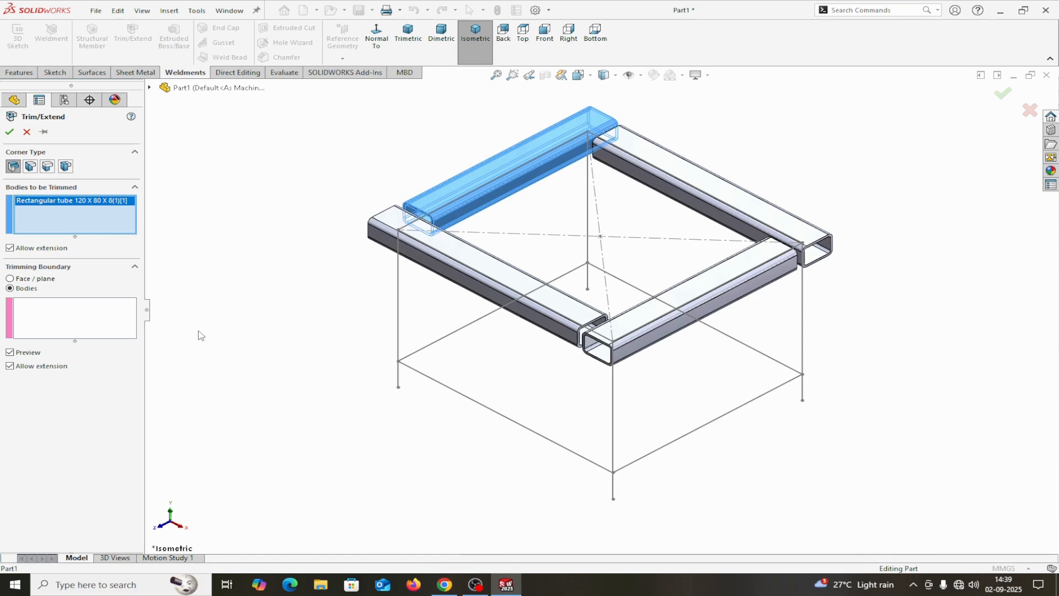
pyautogui.moveTo(197, 332); pyautogui.dragTo(168, 418, button='middle')
pyautogui.scroll(-2, 170, 425)
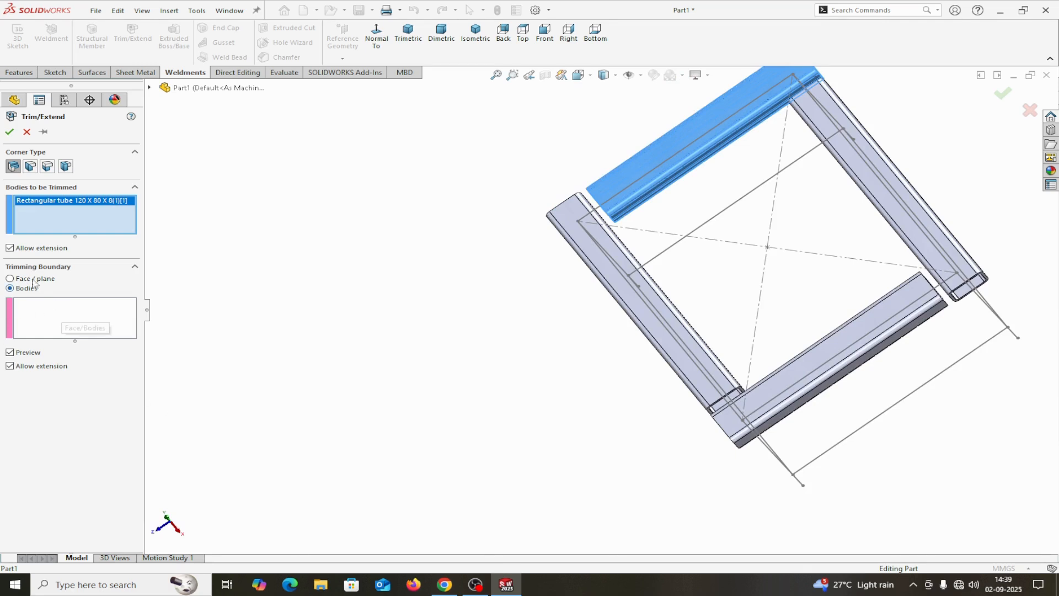
pyautogui.click(56, 316)
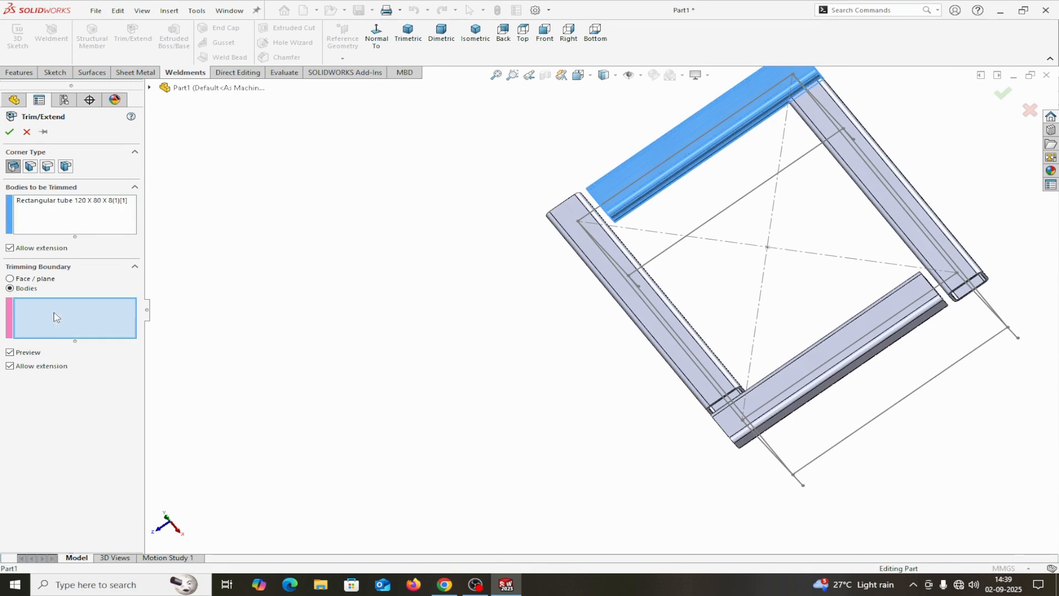
pyautogui.click(10, 279)
pyautogui.scroll(-2, 717, 304)
pyautogui.moveTo(716, 303); pyautogui.dragTo(681, 315, button='middle')
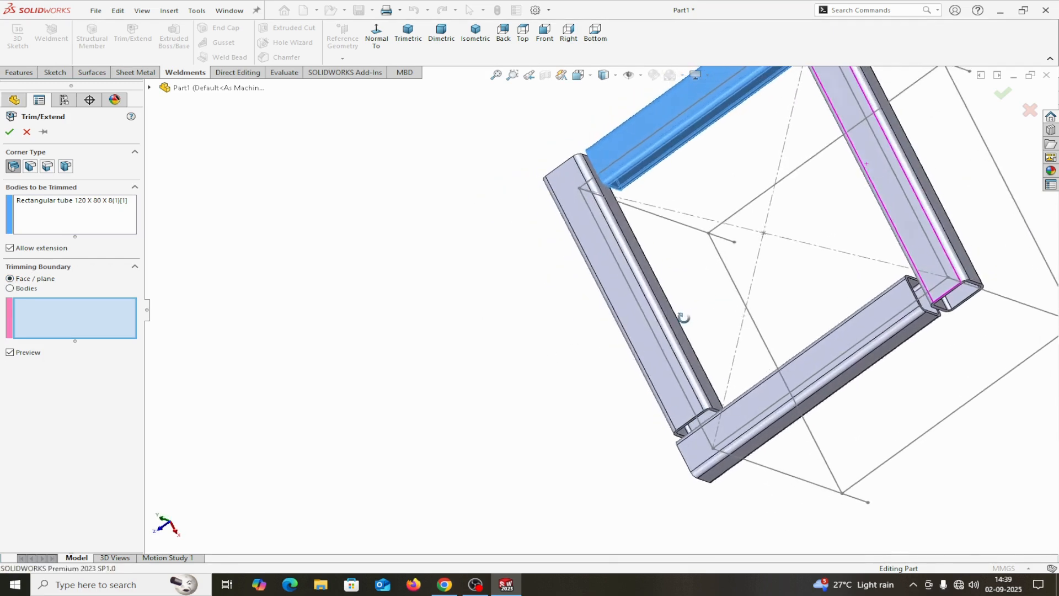
pyautogui.click(636, 244)
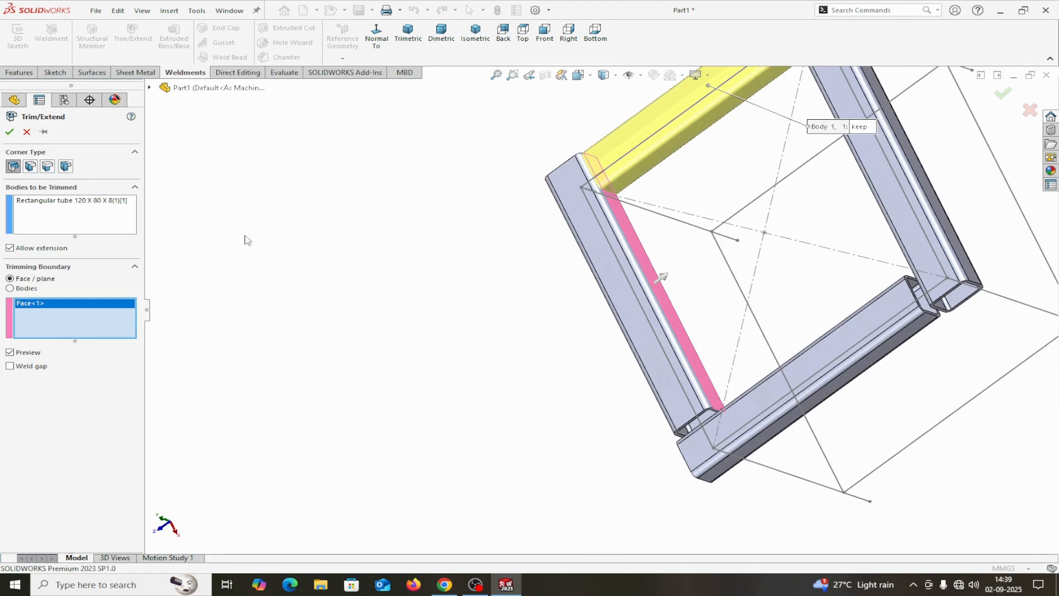
pyautogui.click(10, 132)
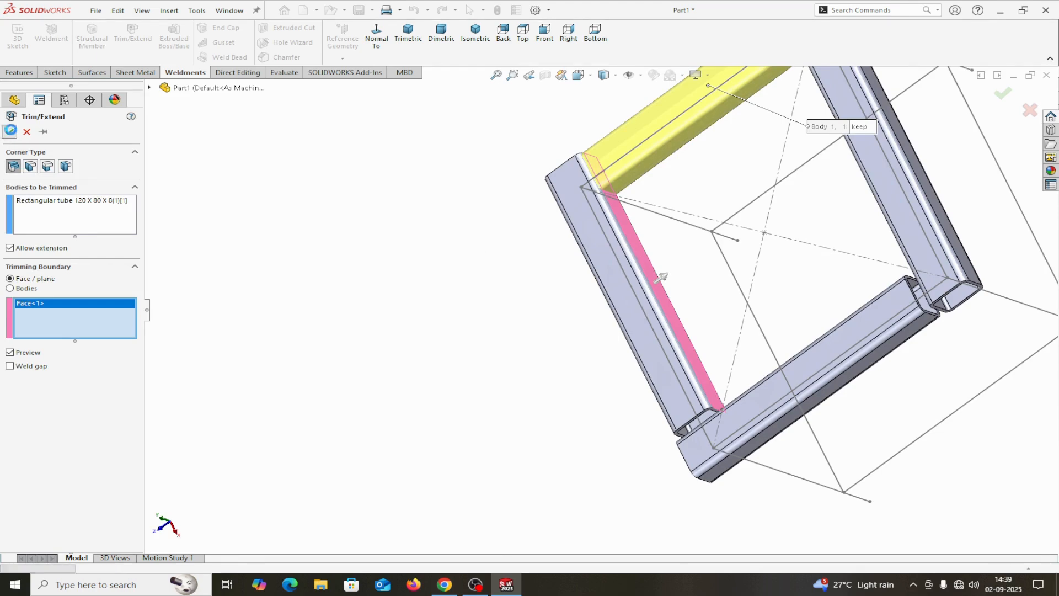
# Edit the Trim/Extend feature to add the top frame's rear tube and the left tube's inner face as its boundary
pyautogui.click(531, 36)
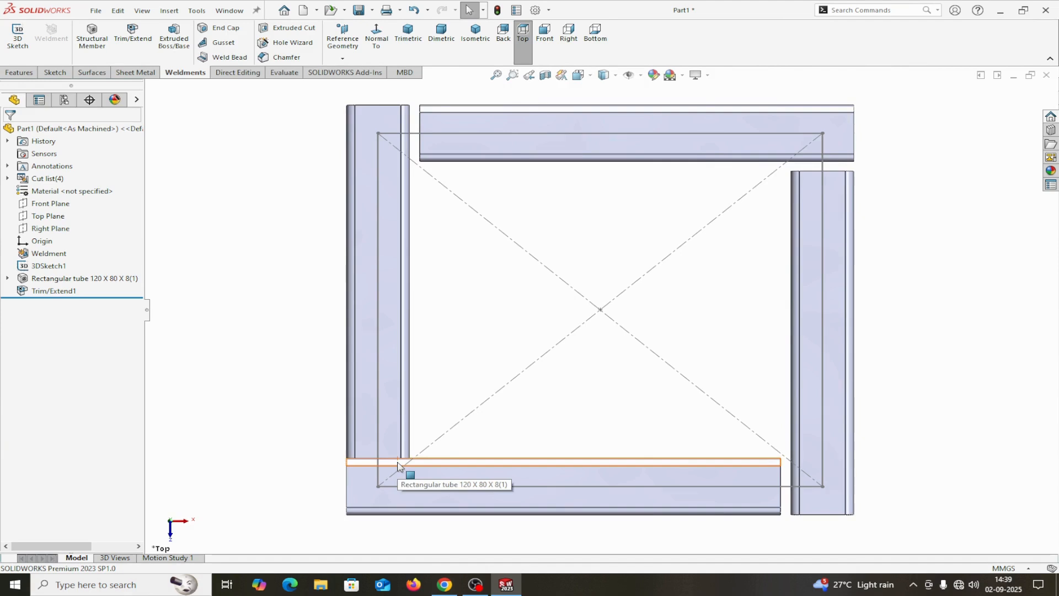
pyautogui.rightClick(60, 293)
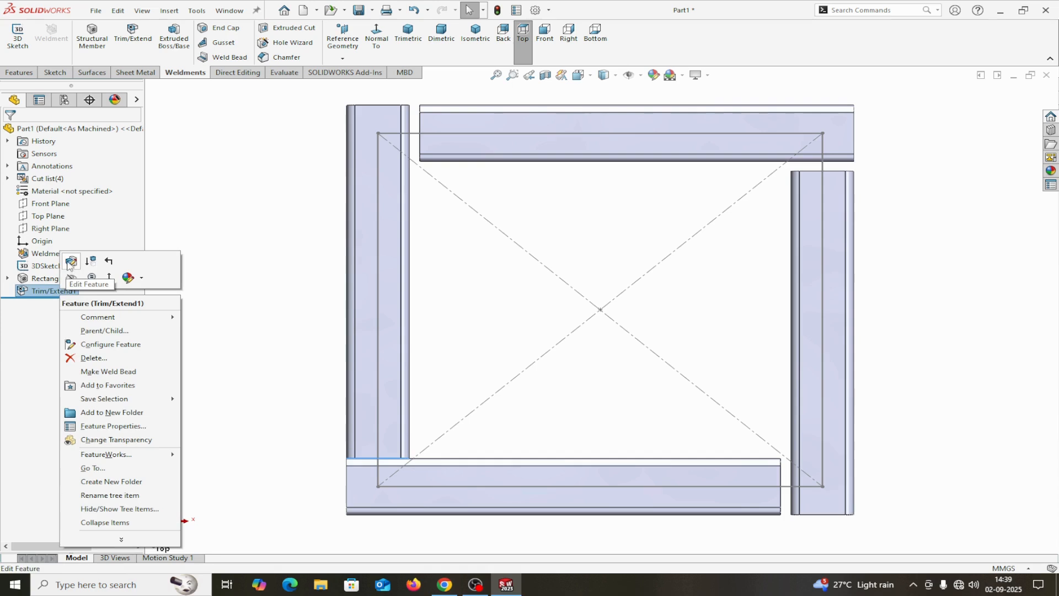
pyautogui.click(70, 261)
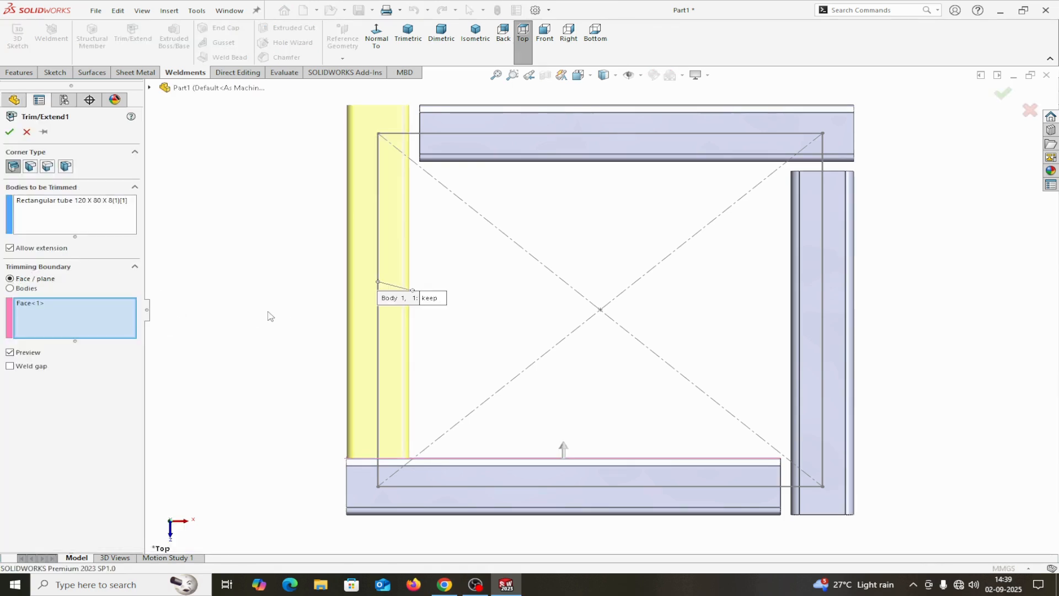
pyautogui.scroll(-2, 270, 316)
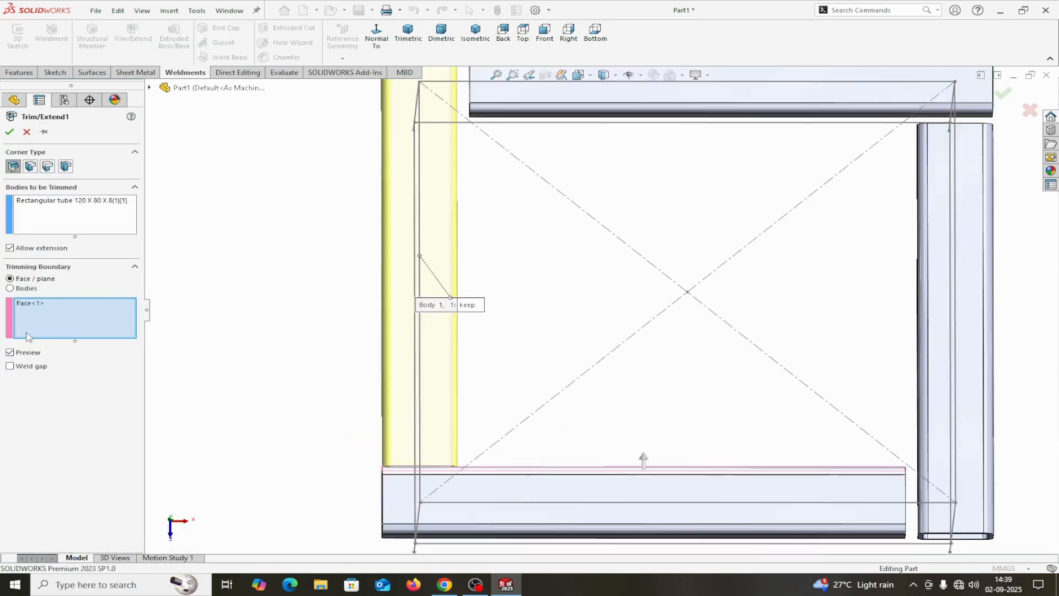
pyautogui.click(46, 229)
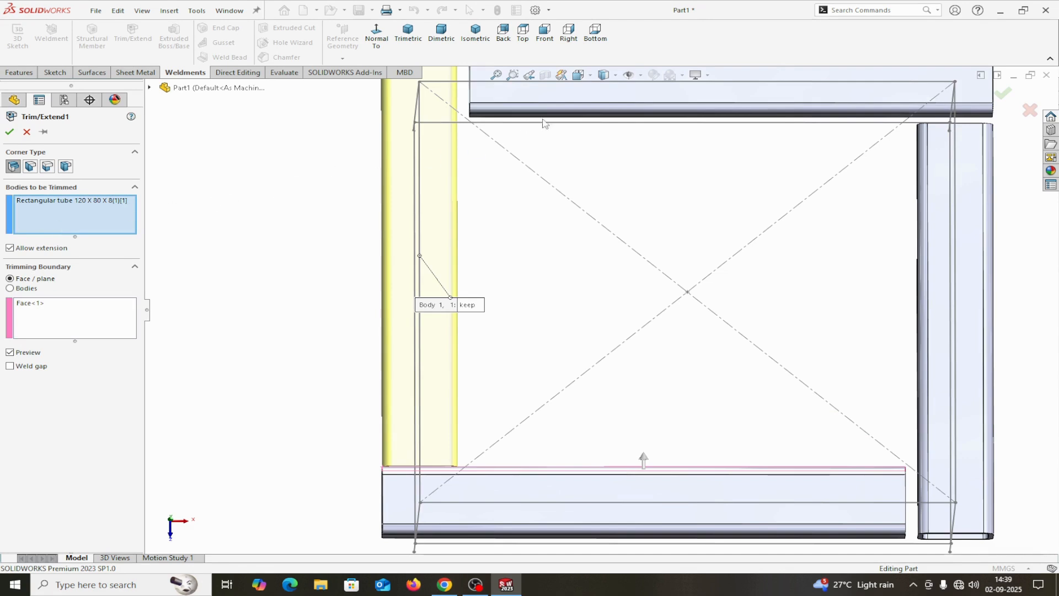
pyautogui.click(568, 108)
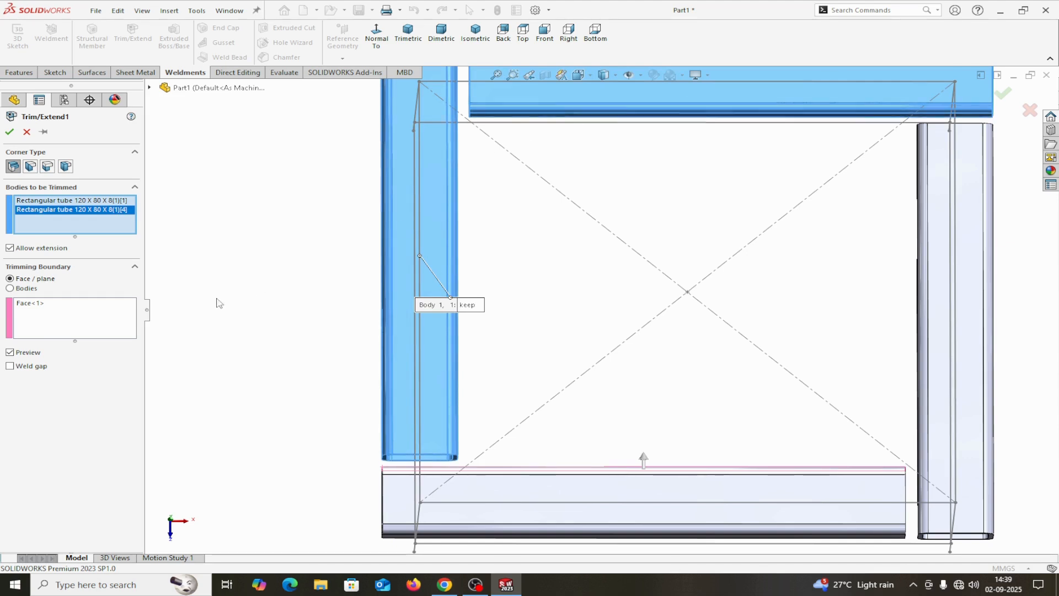
pyautogui.click(39, 323)
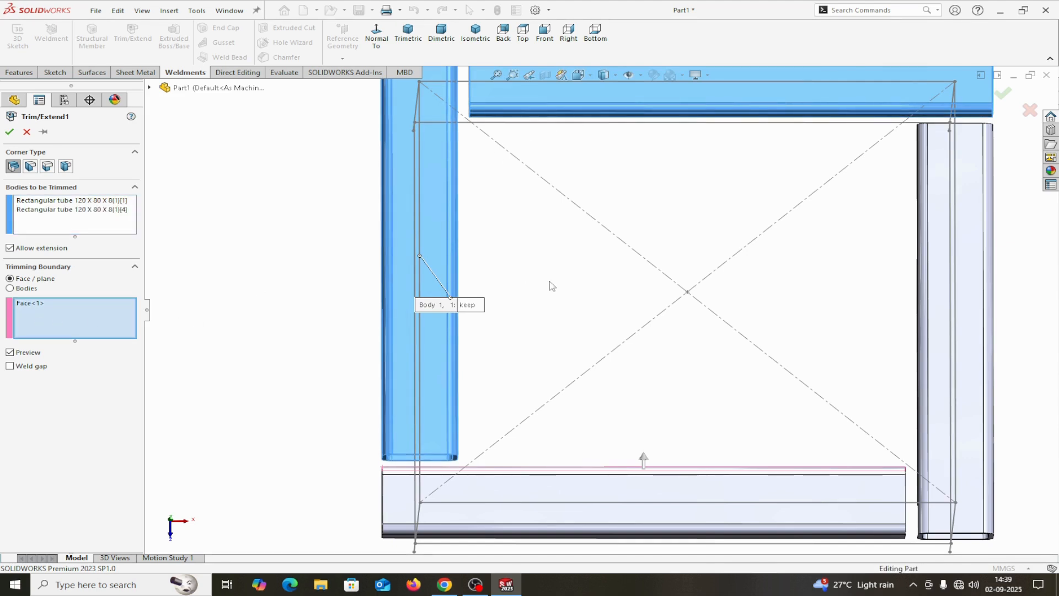
pyautogui.moveTo(552, 286); pyautogui.dragTo(427, 201, button='middle')
pyautogui.click(441, 202)
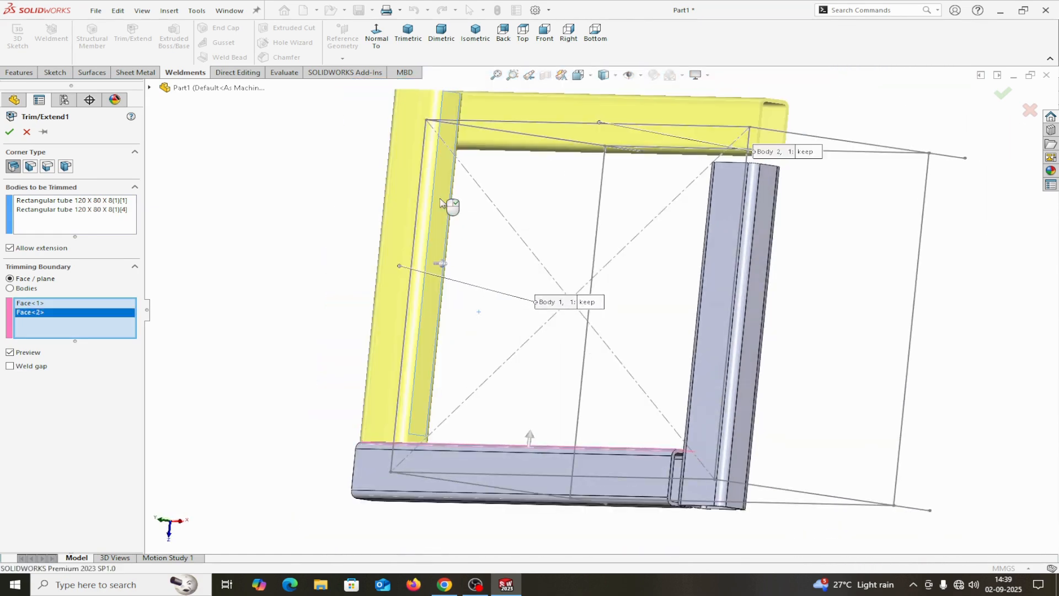
pyautogui.click(11, 132)
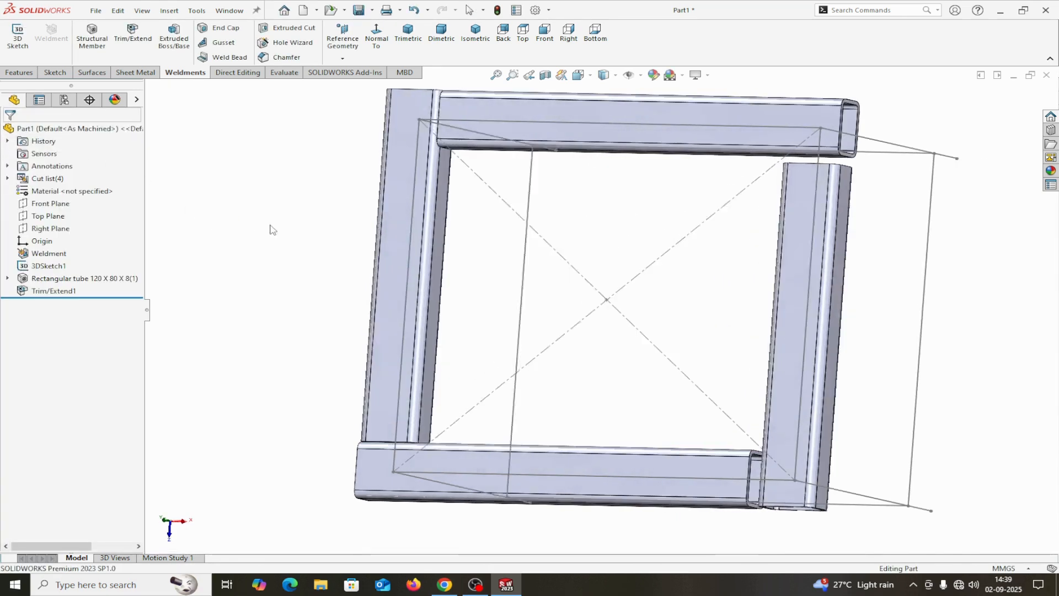
# Edit the Trim/Extend feature to add the top frame's right tube and the rear tube's inner face as another boundary
pyautogui.scroll(-2, 319, 248)
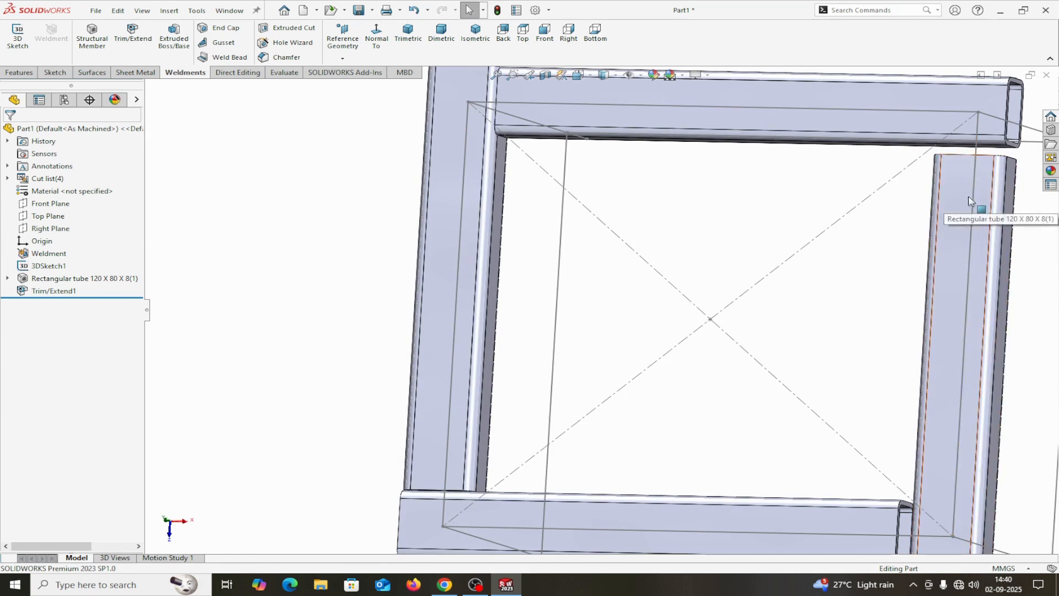
pyautogui.rightClick(36, 298)
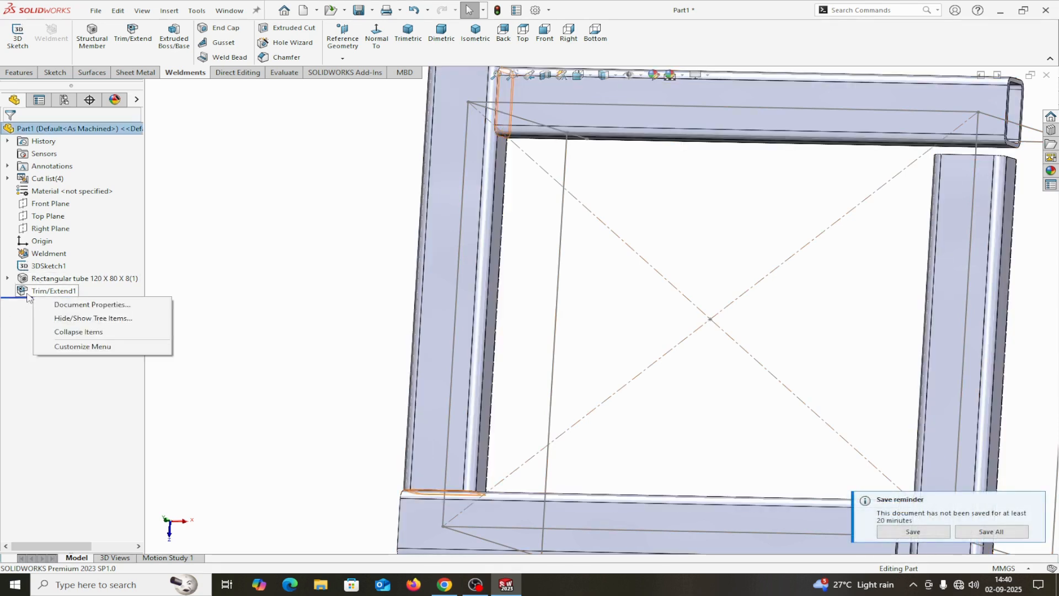
pyautogui.rightClick(25, 292)
pyautogui.click(40, 259)
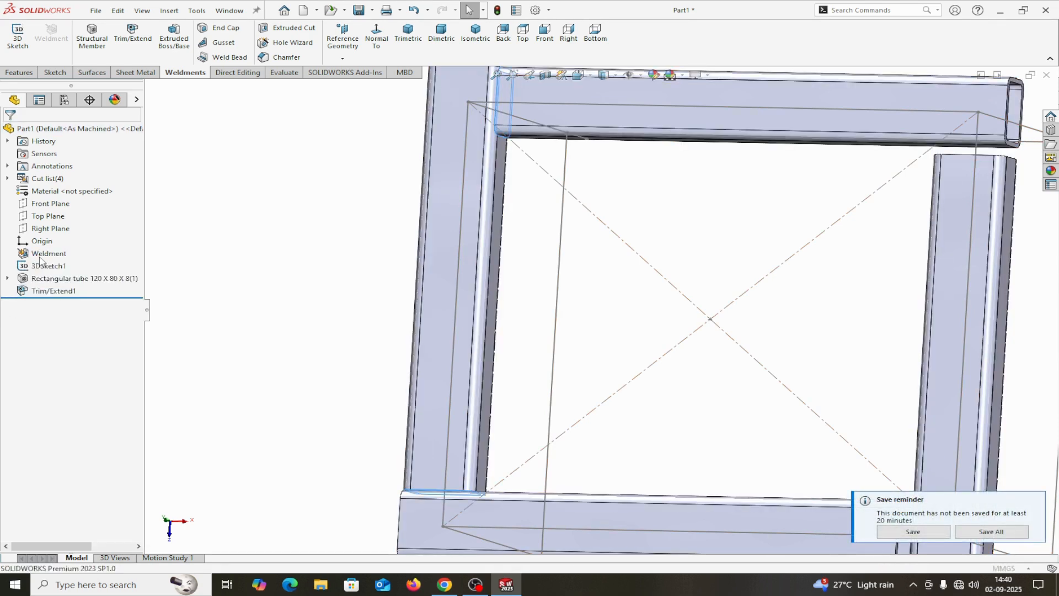
pyautogui.click(55, 226)
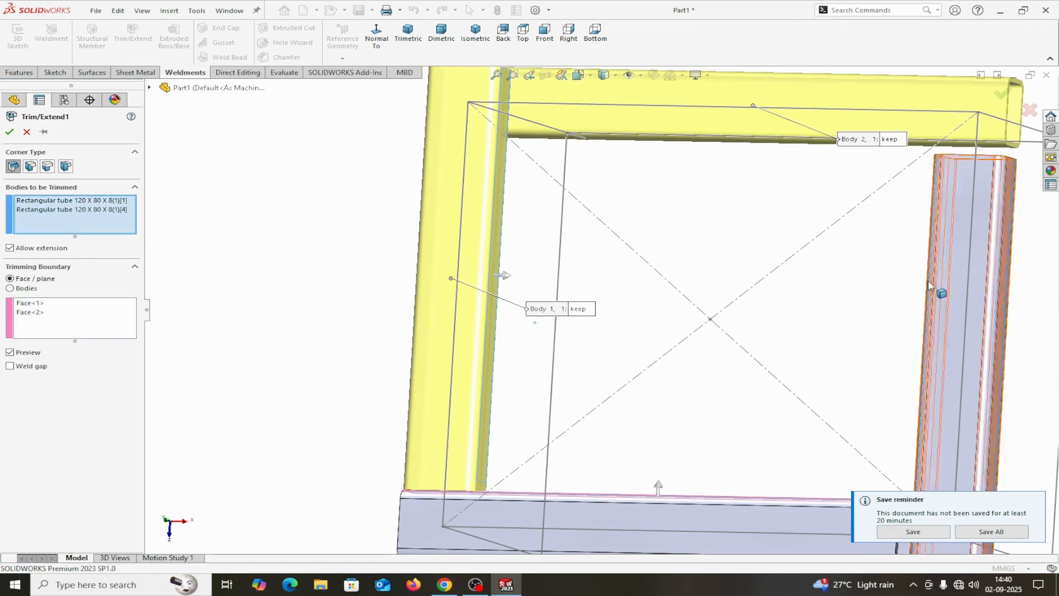
pyautogui.click(954, 288)
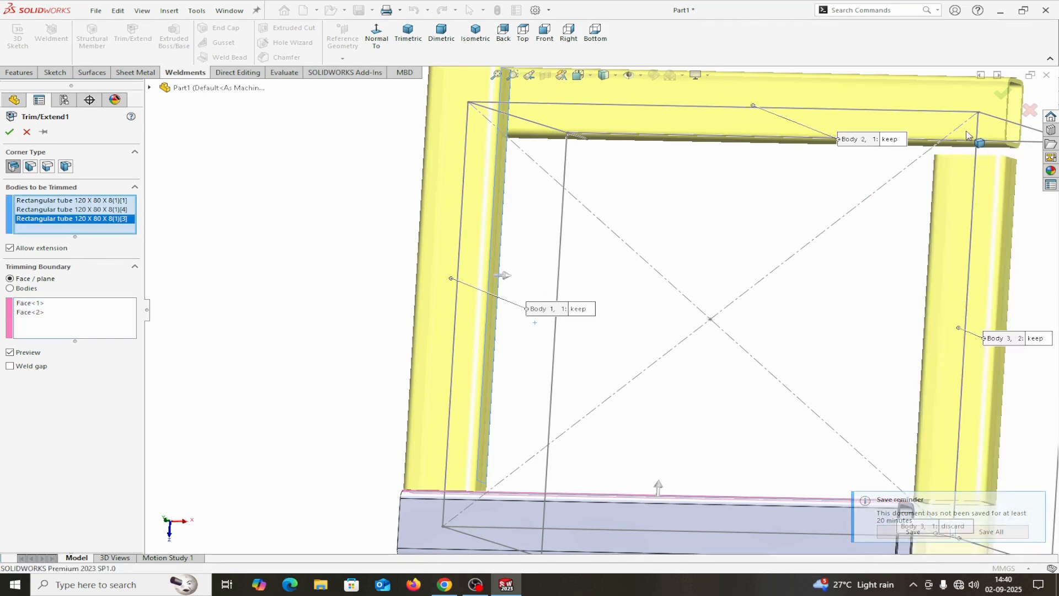
pyautogui.click(37, 332)
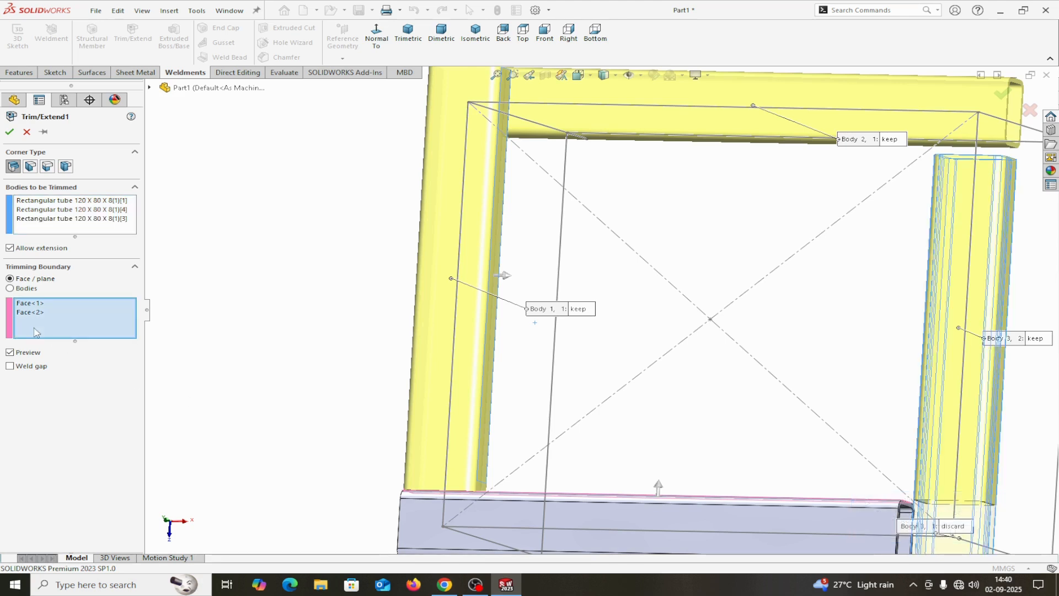
pyautogui.moveTo(757, 300); pyautogui.dragTo(760, 224, button='middle')
pyautogui.scroll(-3, 760, 225)
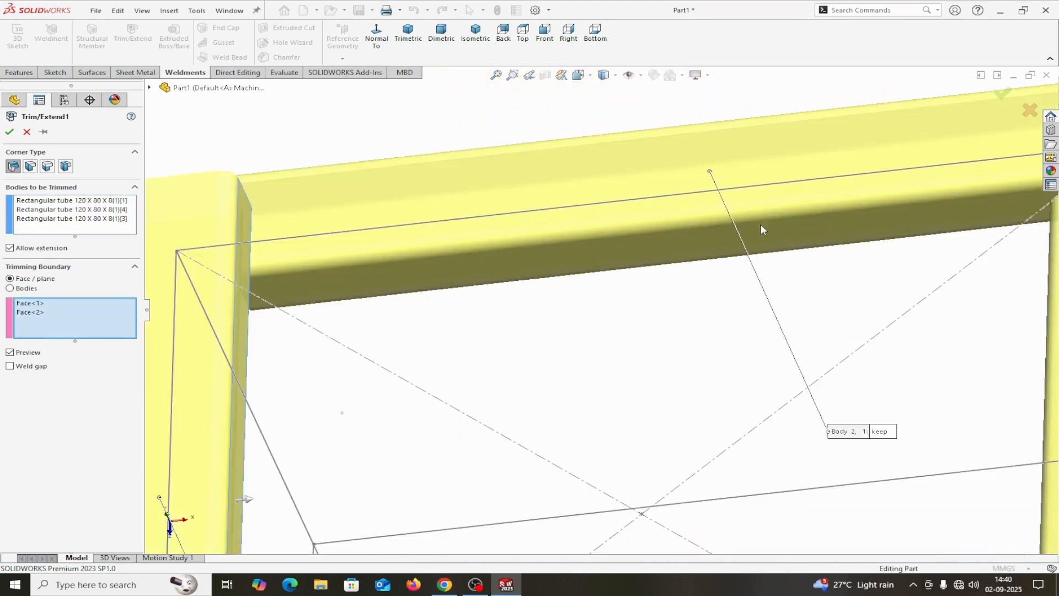
pyautogui.click(906, 218)
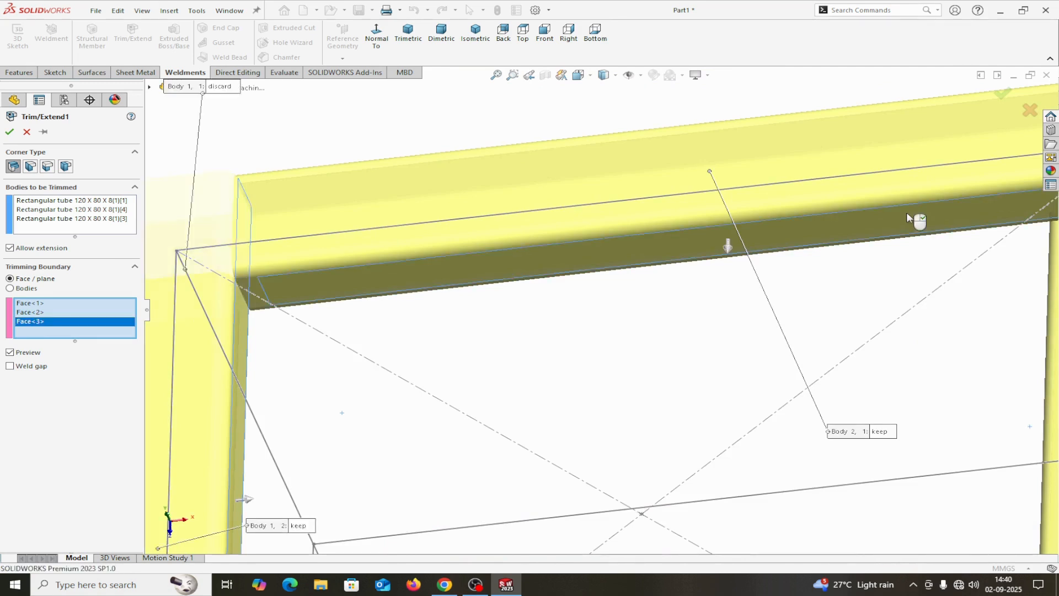
pyautogui.click(9, 131)
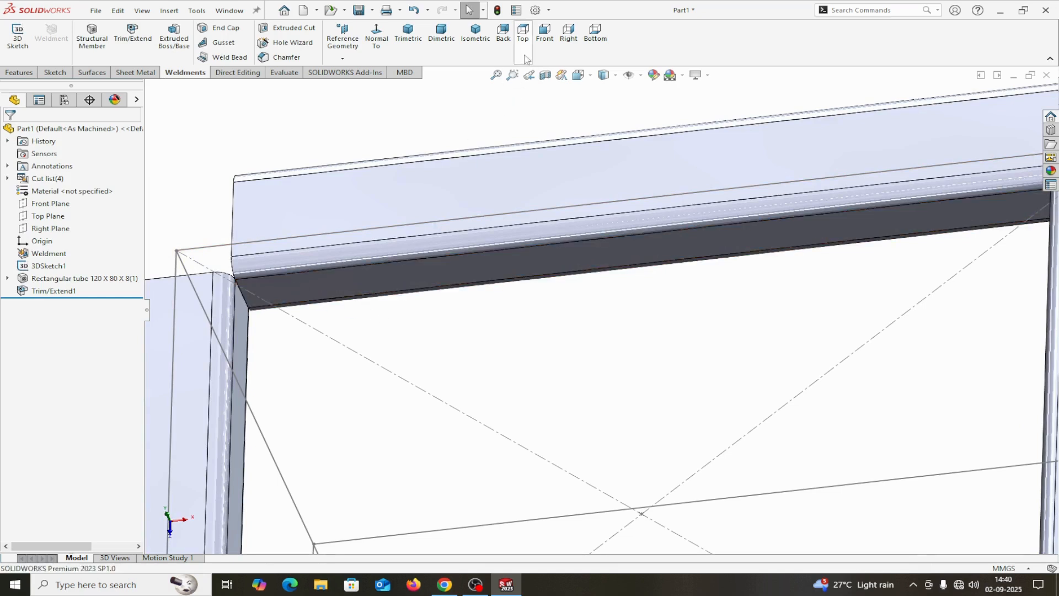
pyautogui.click(522, 33)
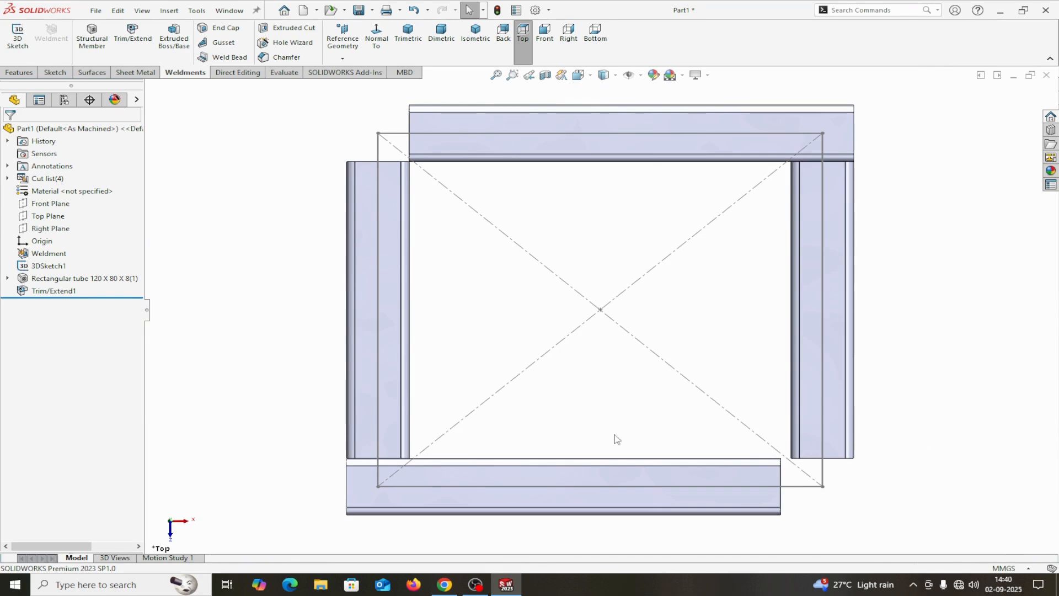
pyautogui.rightClick(72, 283)
pyautogui.click(82, 255)
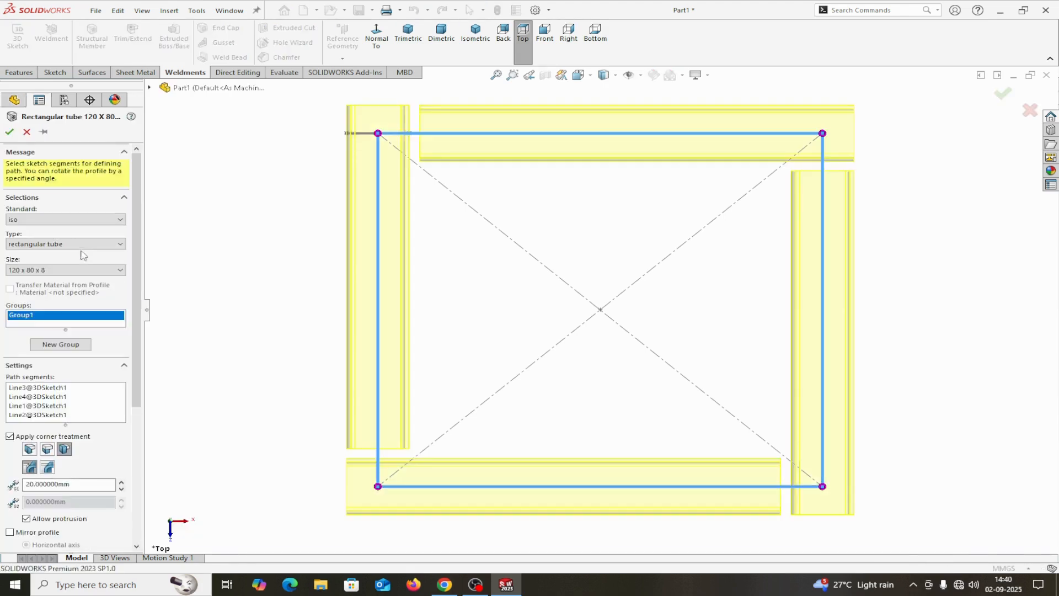
pyautogui.click(26, 131)
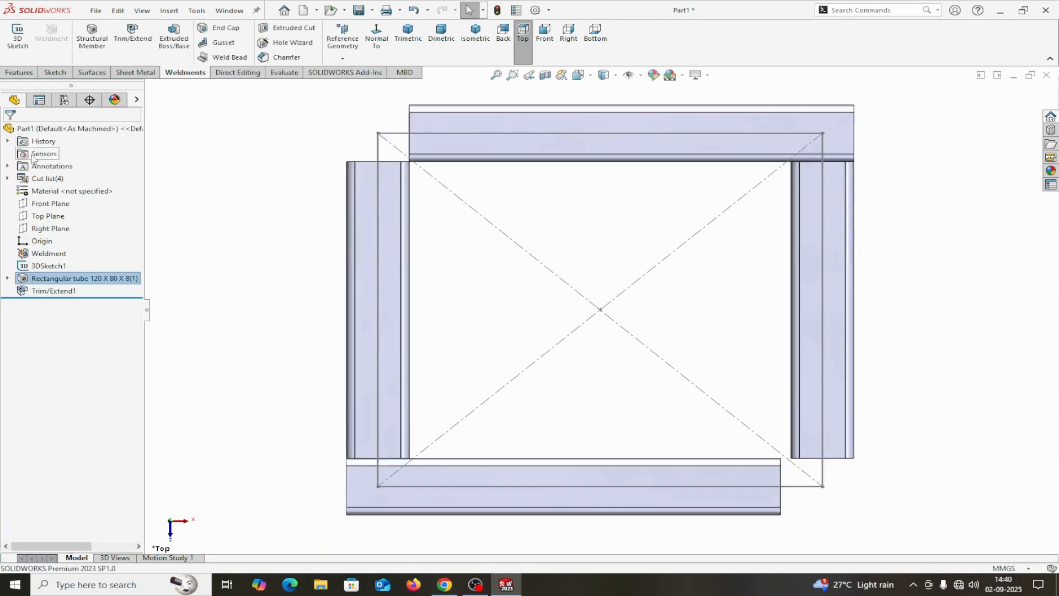
# Delete the Trim/Extend feature from the top frame
pyautogui.rightClick(64, 296)
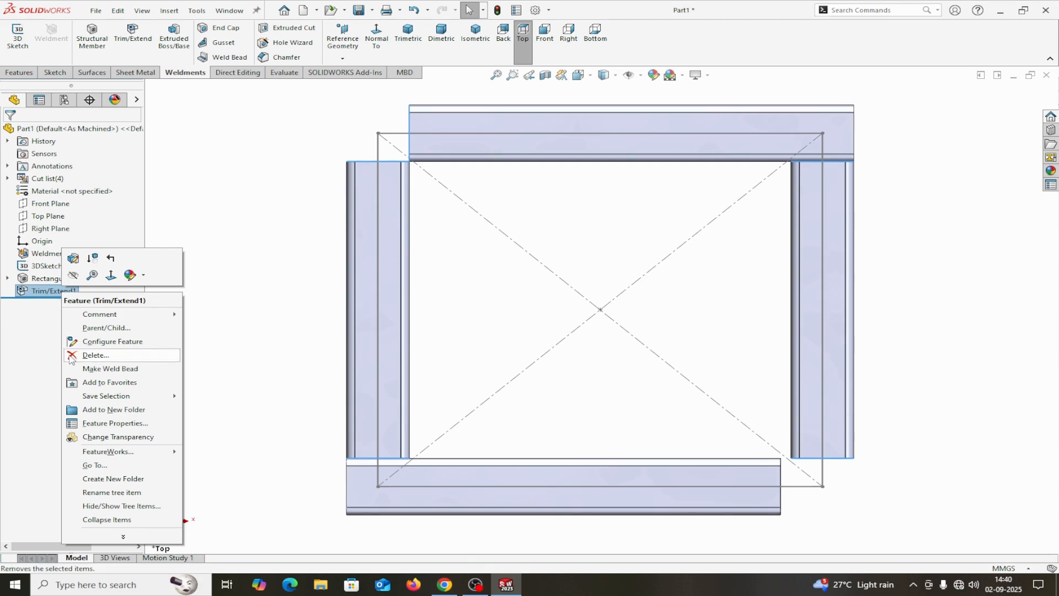
pyautogui.click(71, 356)
pyautogui.click(610, 236)
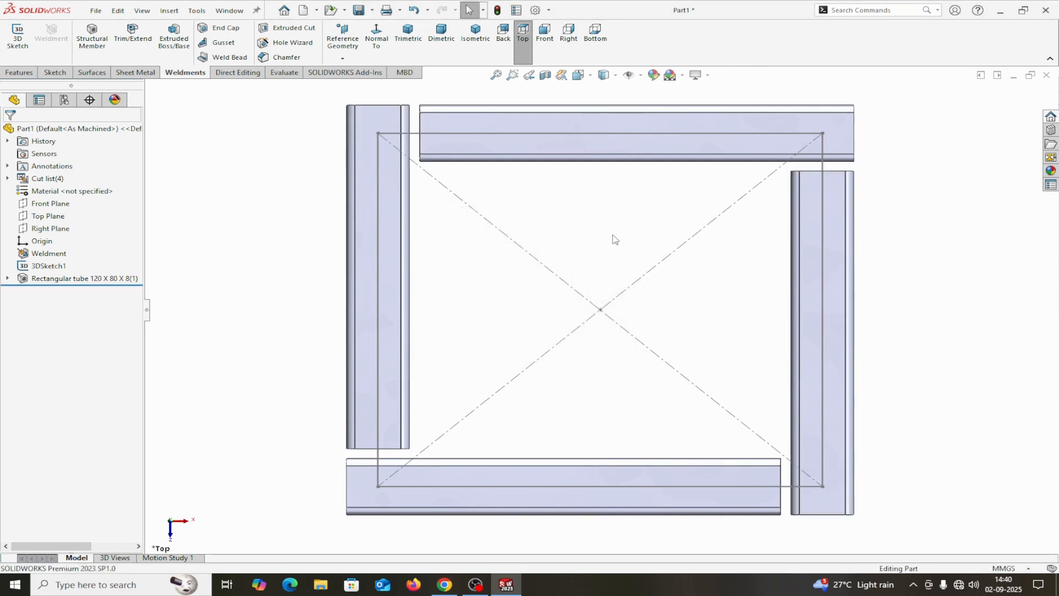
# Edit the rectangular tube feature to use mitered corners and set the gap between connected segments to 0 mm
pyautogui.rightClick(67, 282)
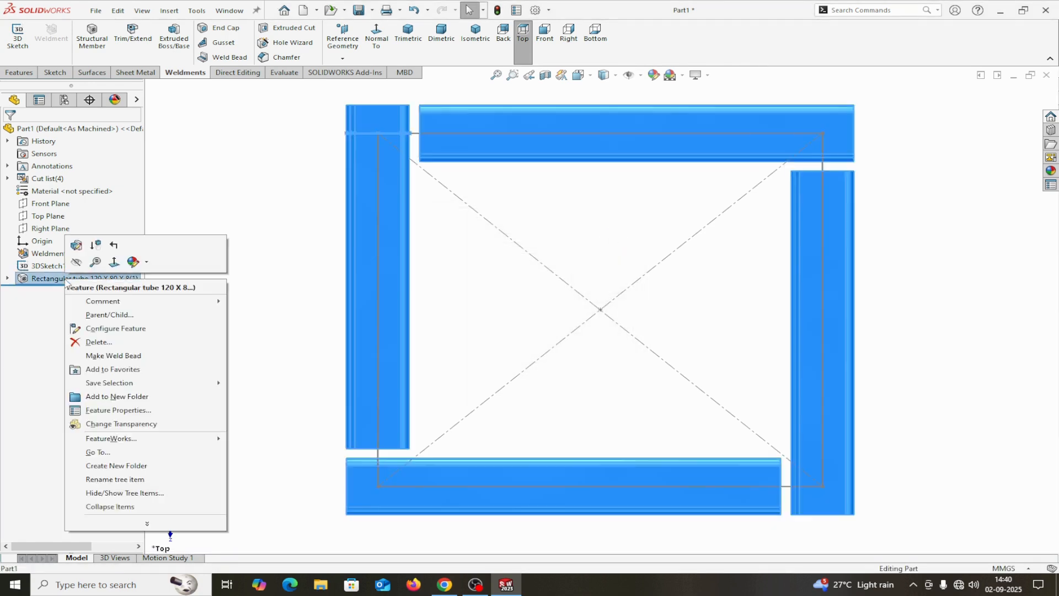
pyautogui.click(76, 244)
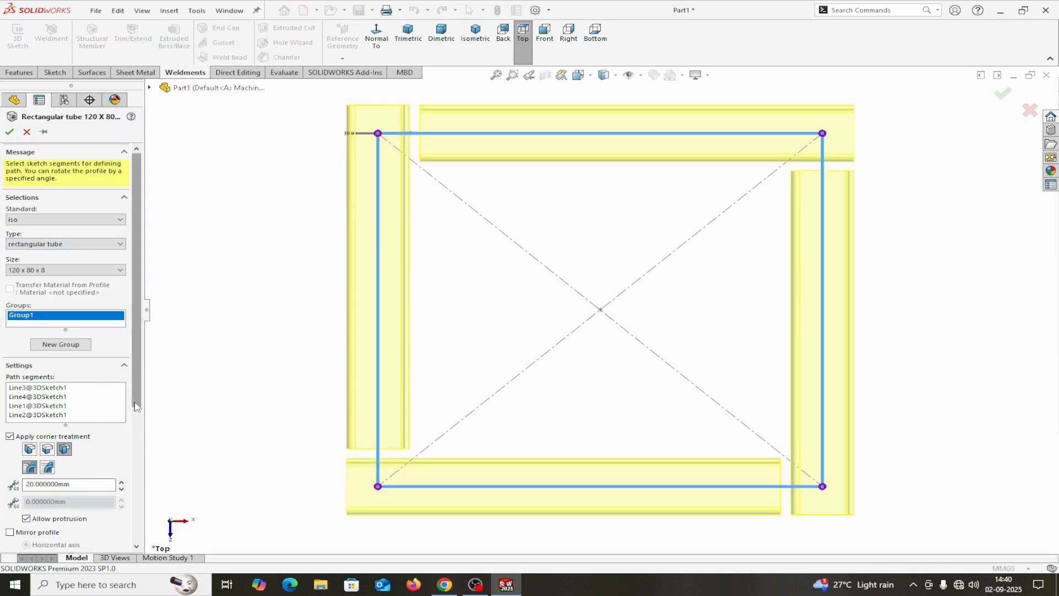
pyautogui.click(48, 450)
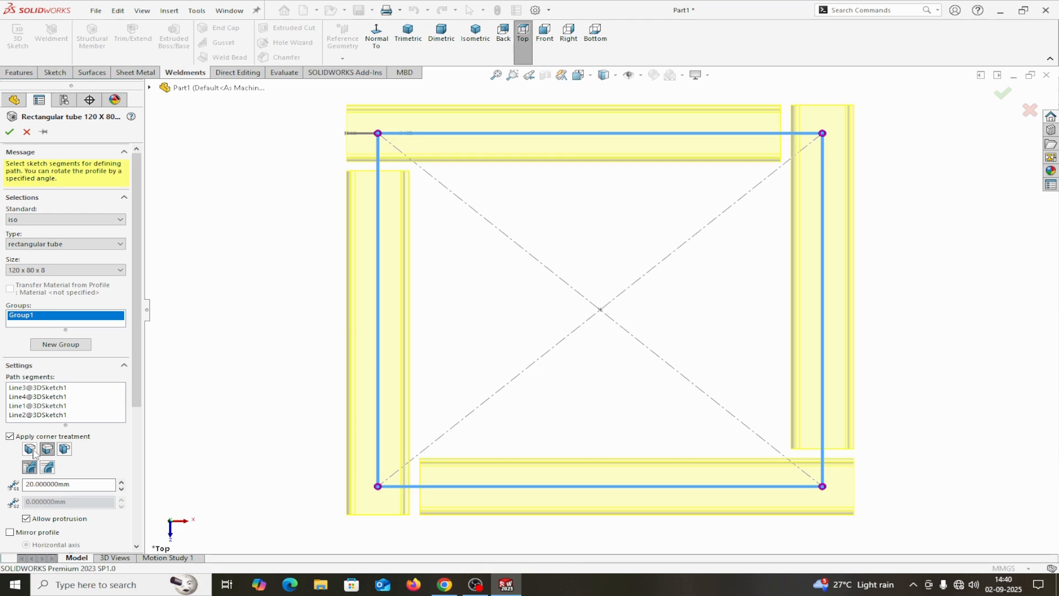
pyautogui.click(32, 451)
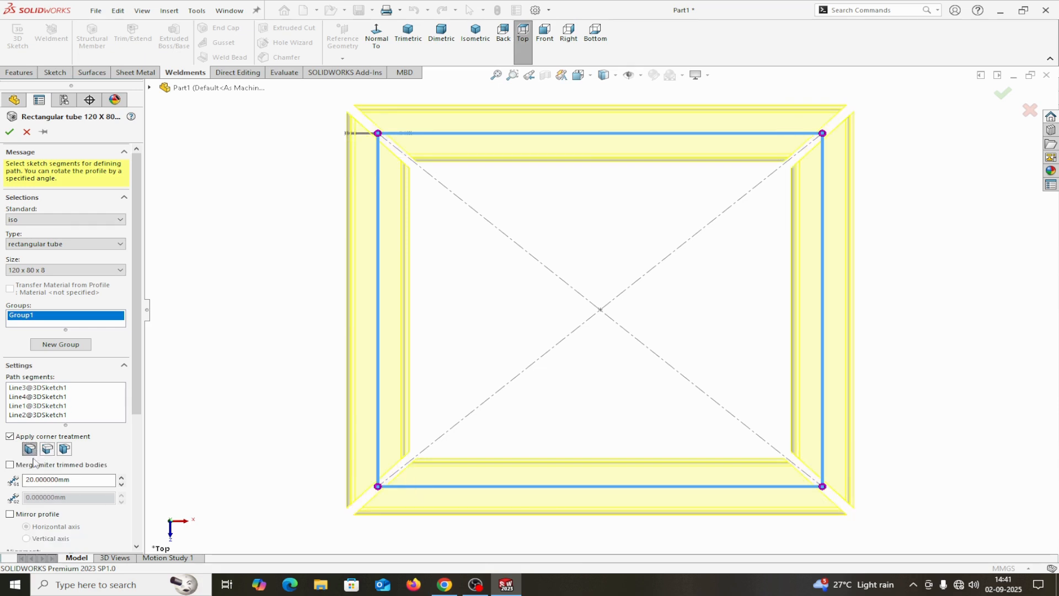
pyautogui.click(79, 480)
pyautogui.write('0')
pyautogui.click(9, 132)
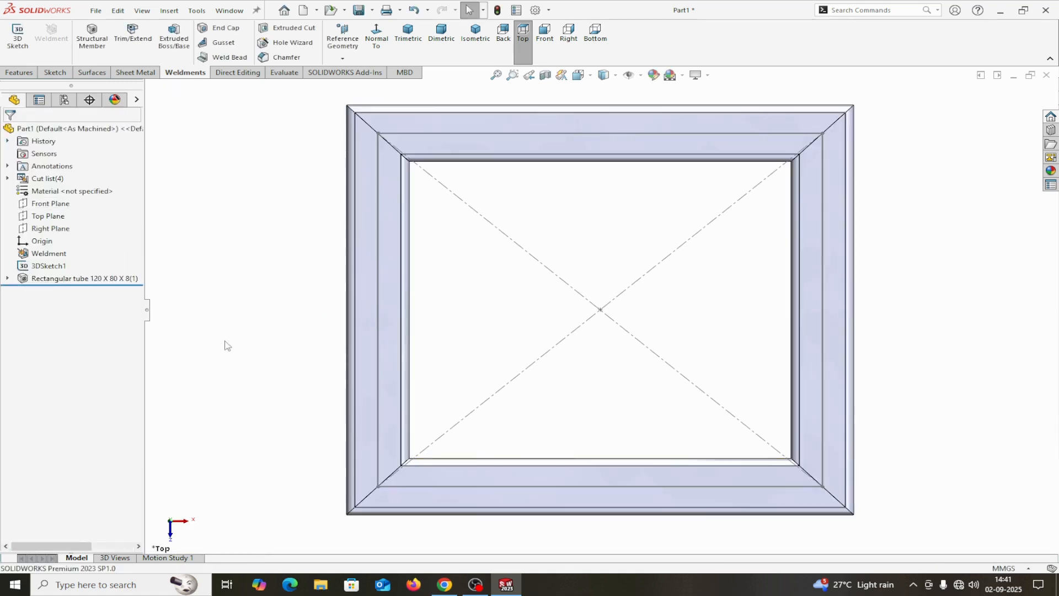
# Set up a new structural member with the iso standard, square tube type and 80 x 80 x 5 size
pyautogui.scroll(-5, 524, 395)
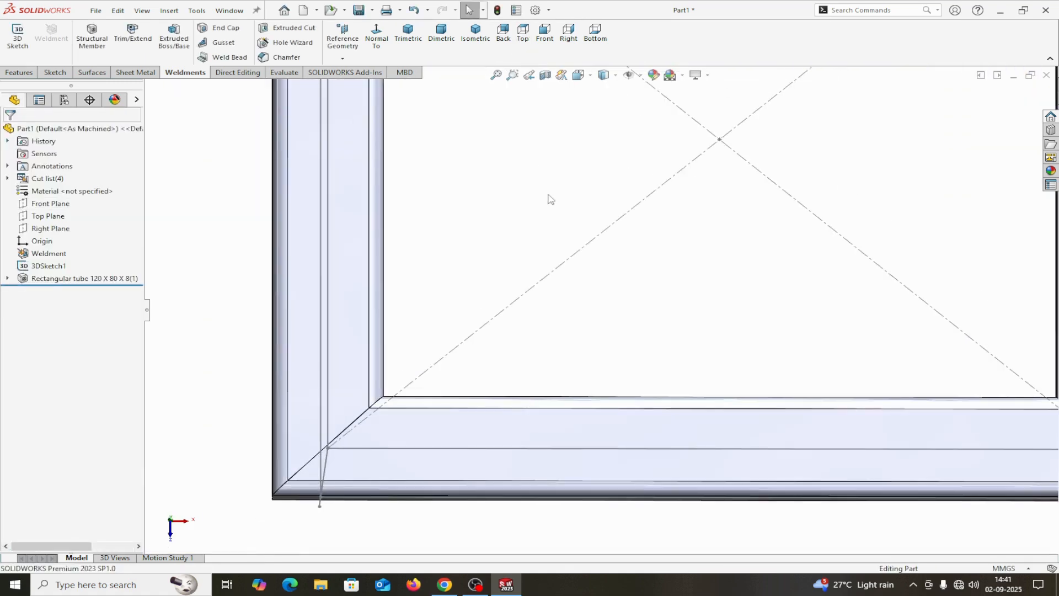
pyautogui.click(477, 34)
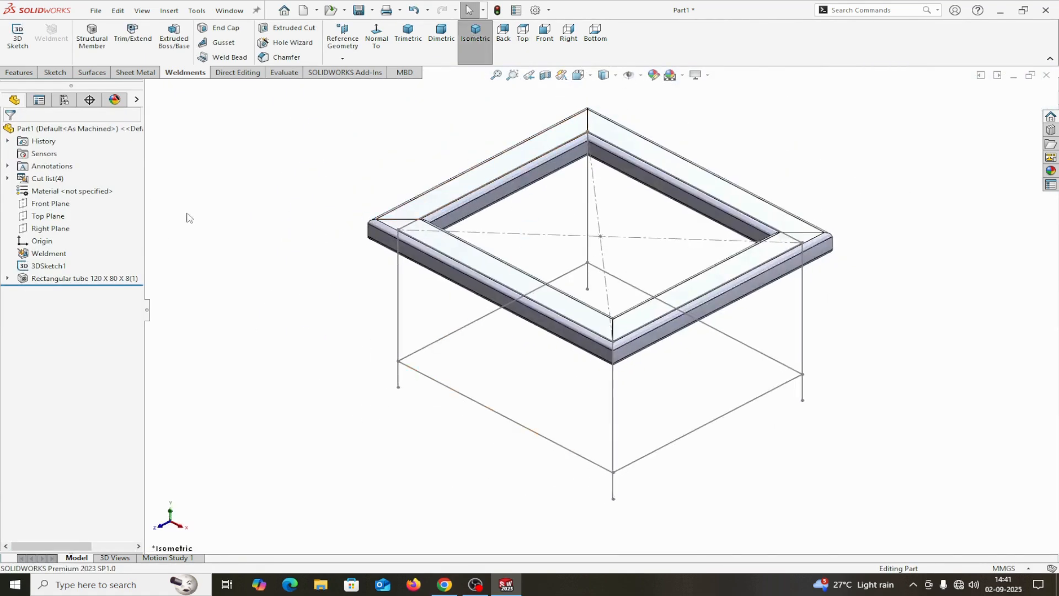
pyautogui.click(92, 34)
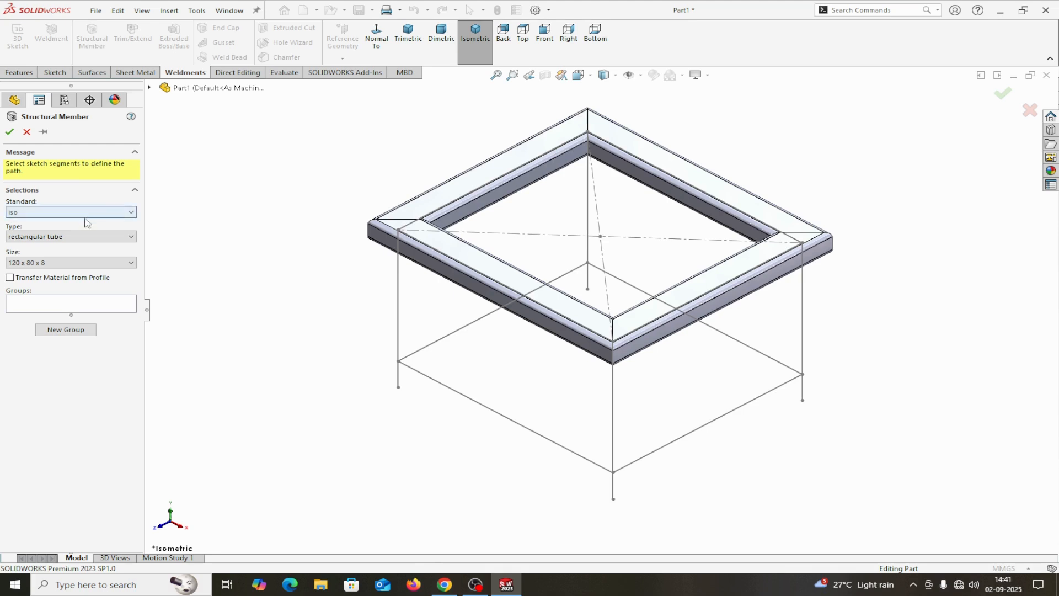
pyautogui.click(131, 214)
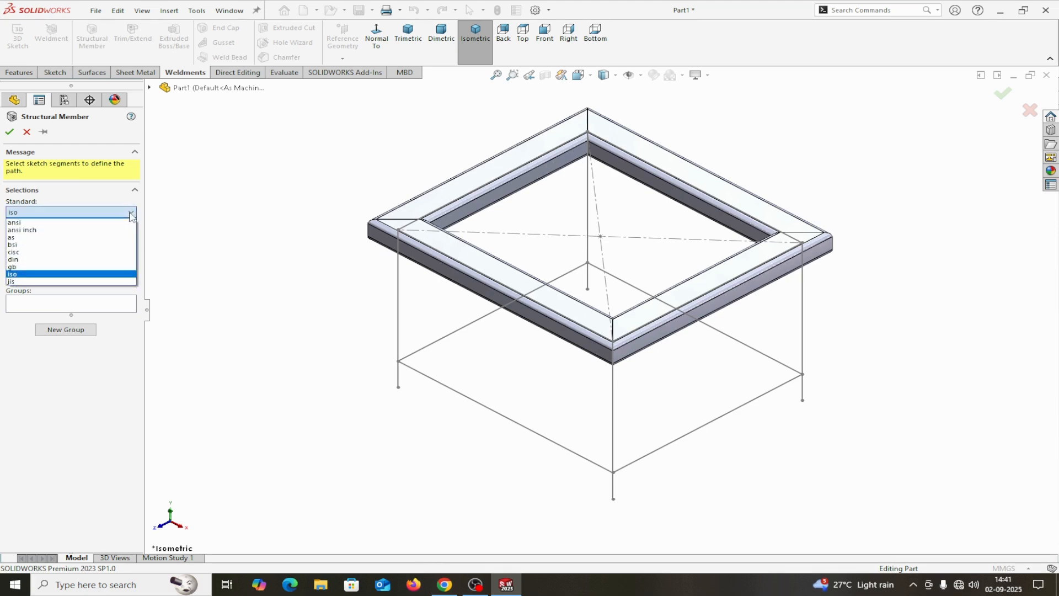
pyautogui.click(27, 274)
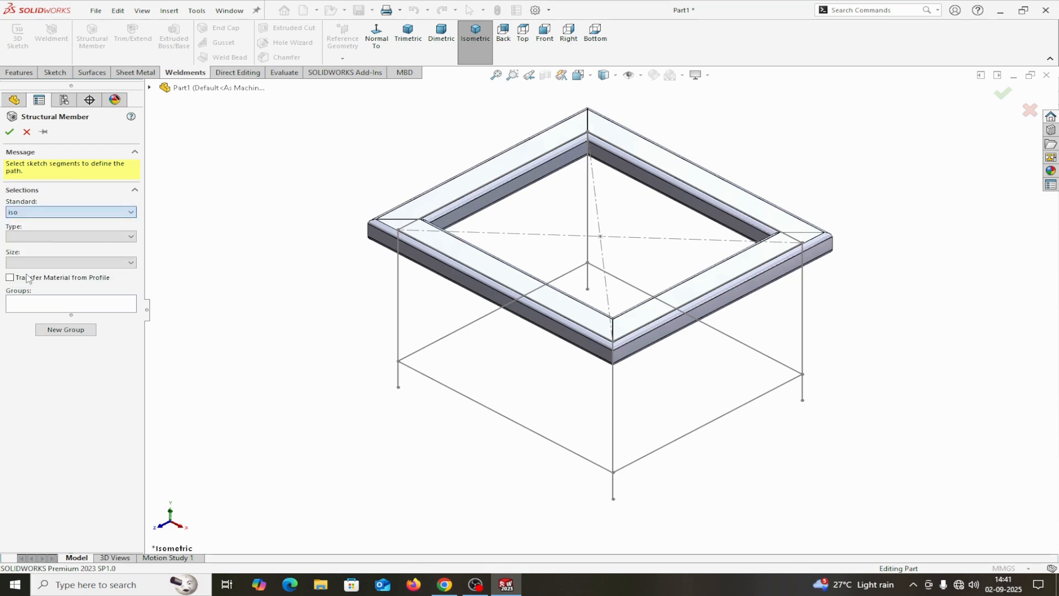
pyautogui.click(48, 237)
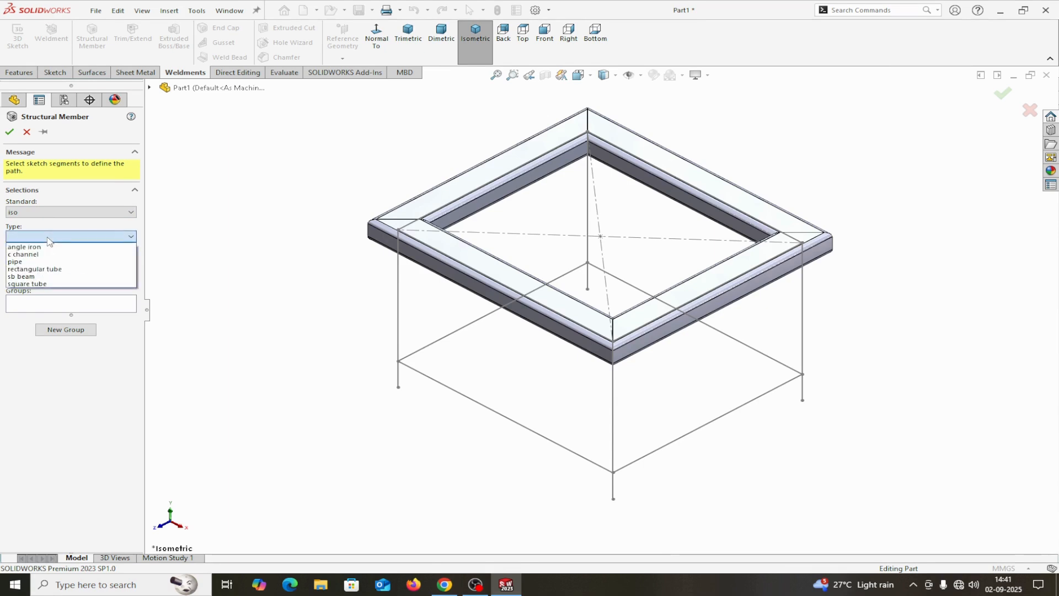
pyautogui.click(30, 285)
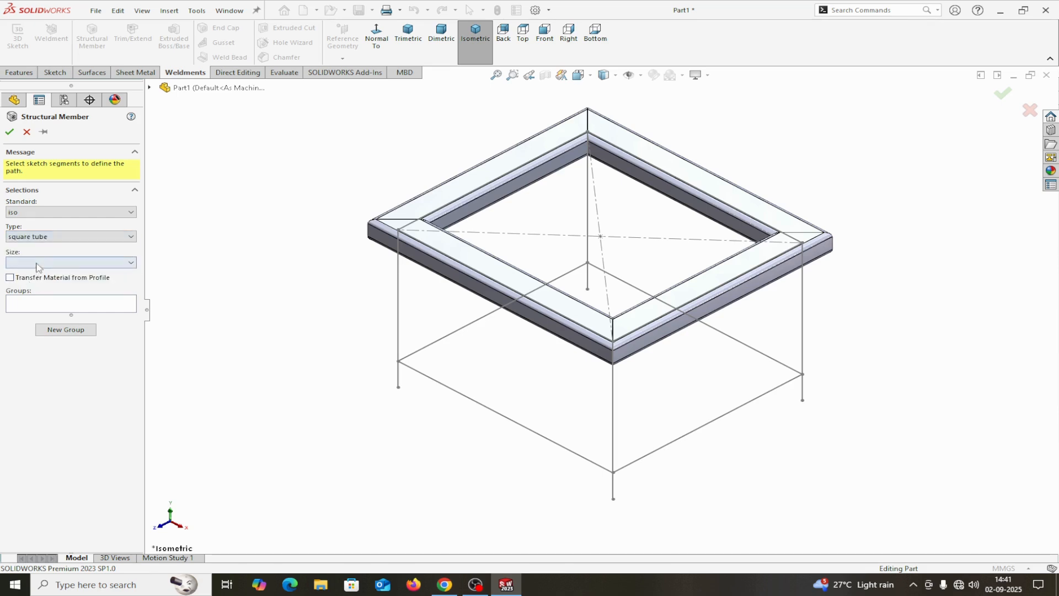
pyautogui.click(34, 263)
pyautogui.click(32, 300)
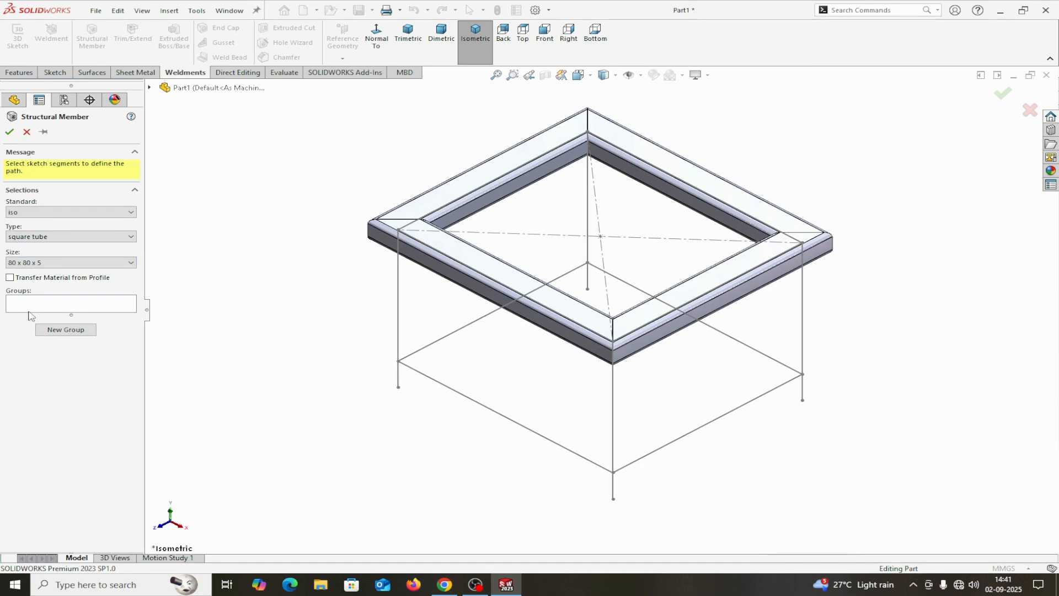
# Create the four table legs by applying the square tube profile to the 3D sketch's four vertical lines
pyautogui.click(31, 308)
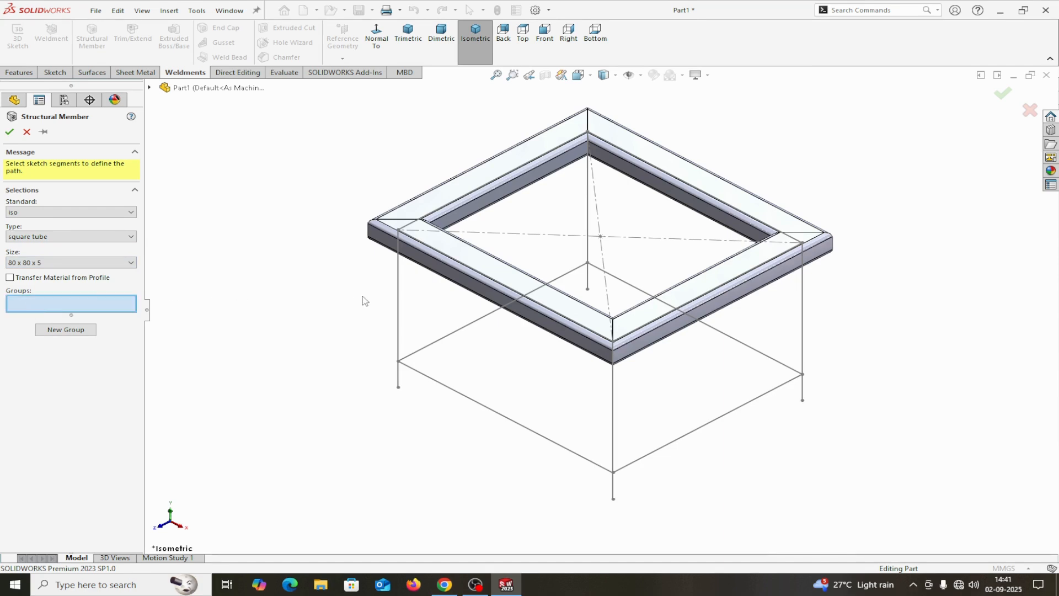
pyautogui.click(398, 303)
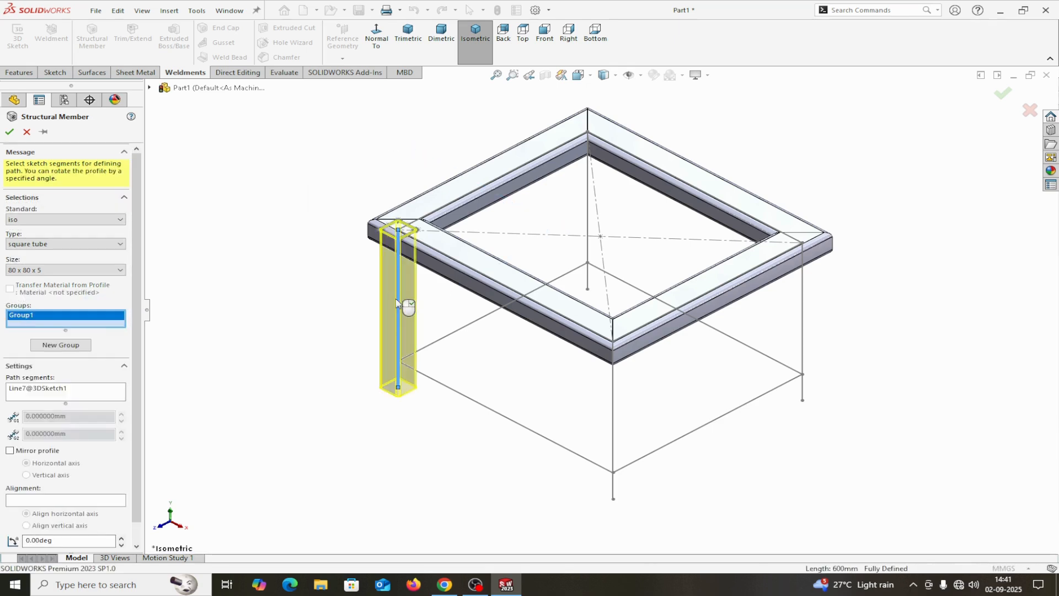
pyautogui.click(613, 439)
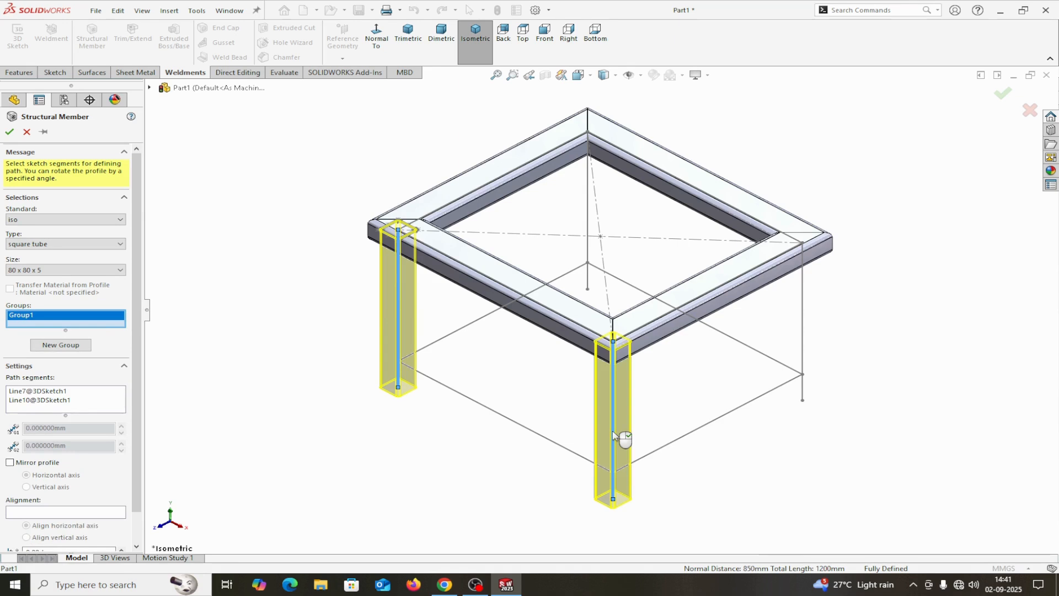
pyautogui.click(803, 341)
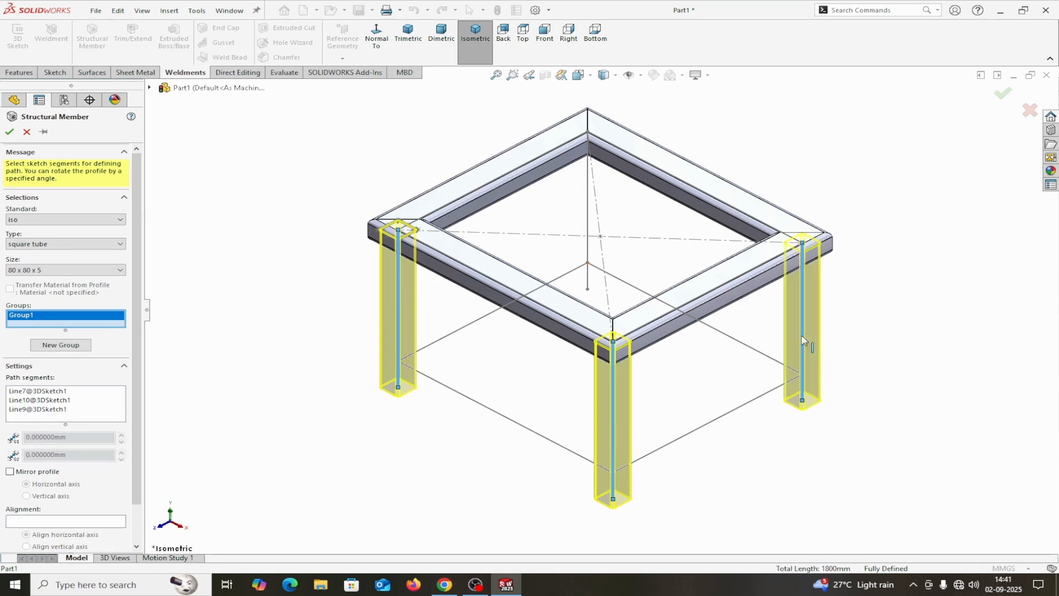
pyautogui.click(589, 226)
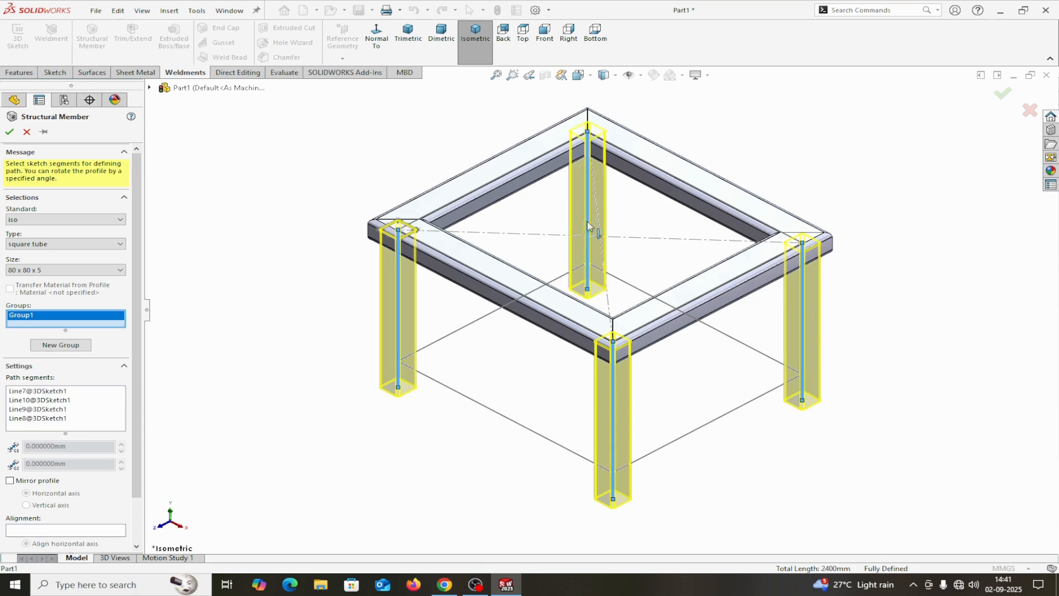
pyautogui.click(523, 33)
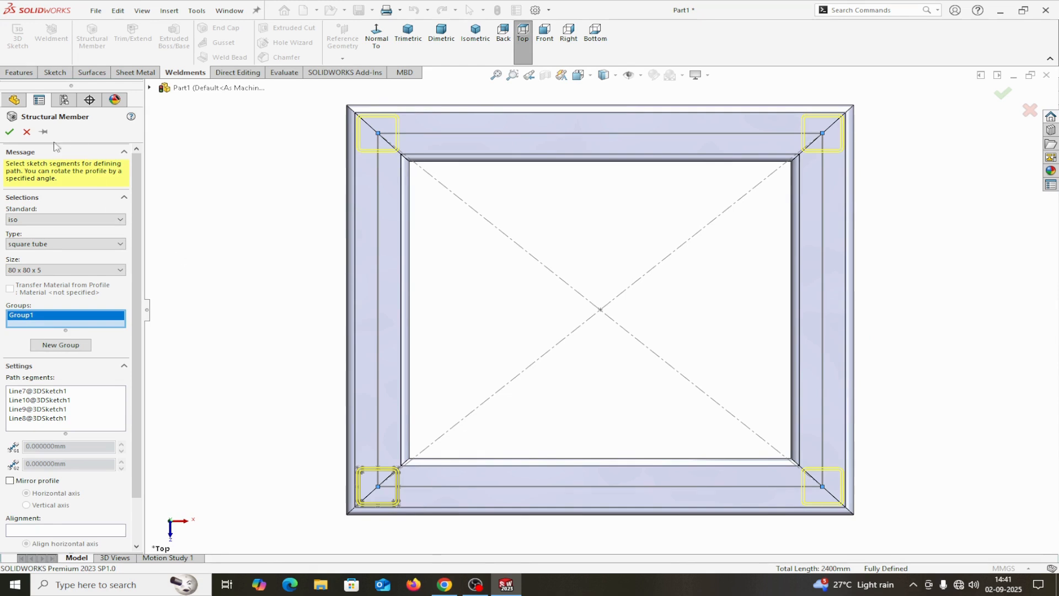
pyautogui.click(9, 132)
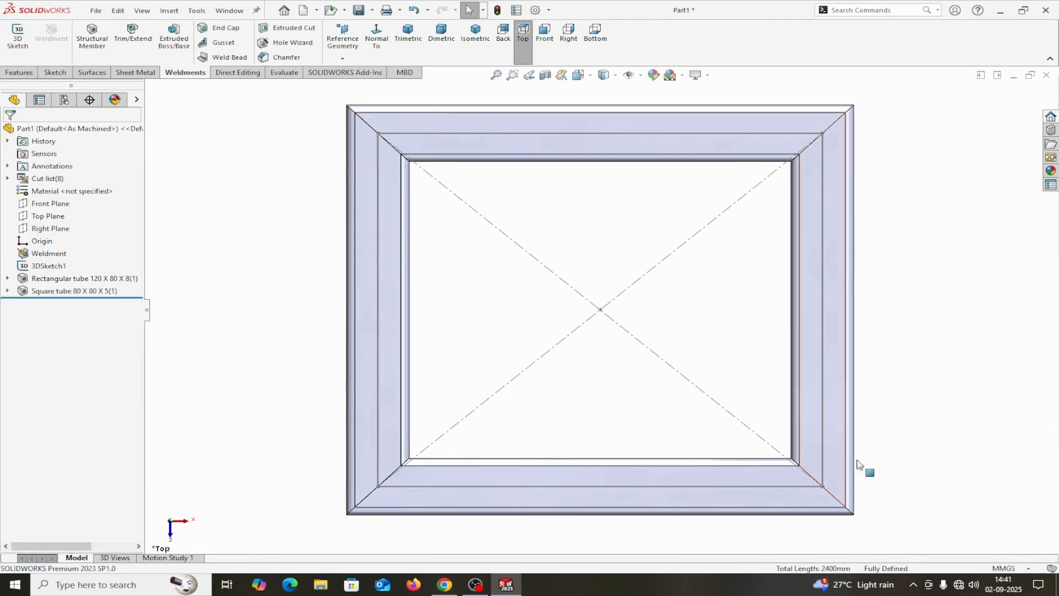
# Examine from below and in dimetric view how the square tube legs meet the top frame
pyautogui.moveTo(882, 451); pyautogui.dragTo(843, 202, button='middle')
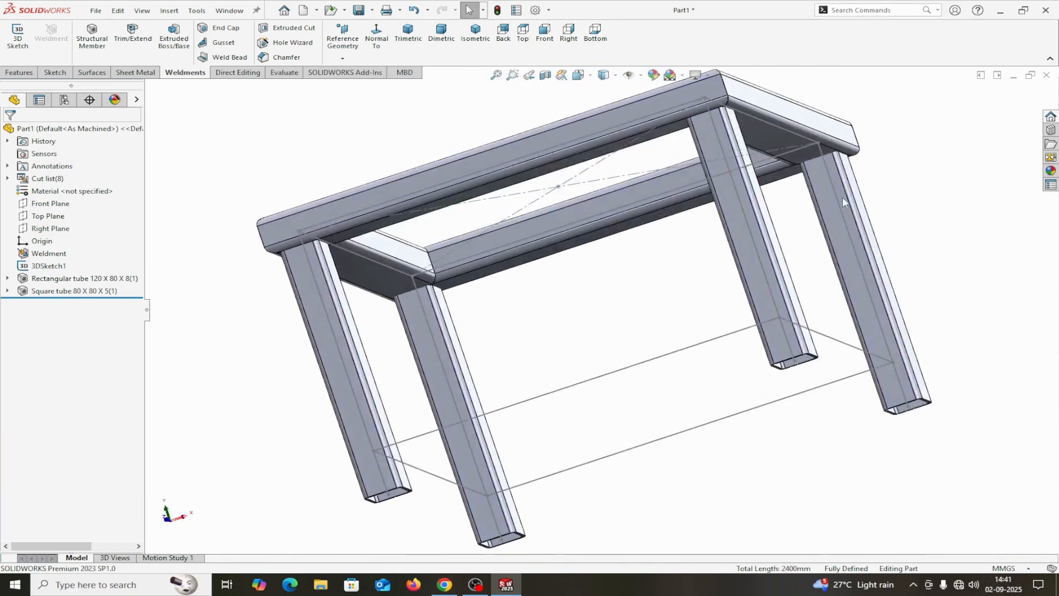
pyautogui.click(321, 320)
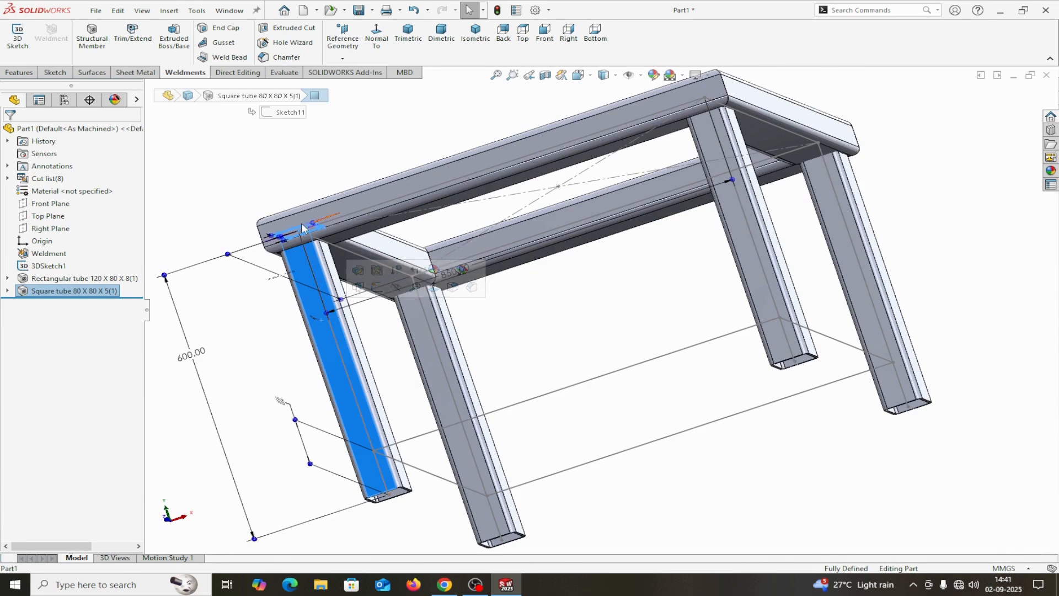
pyautogui.click(737, 198)
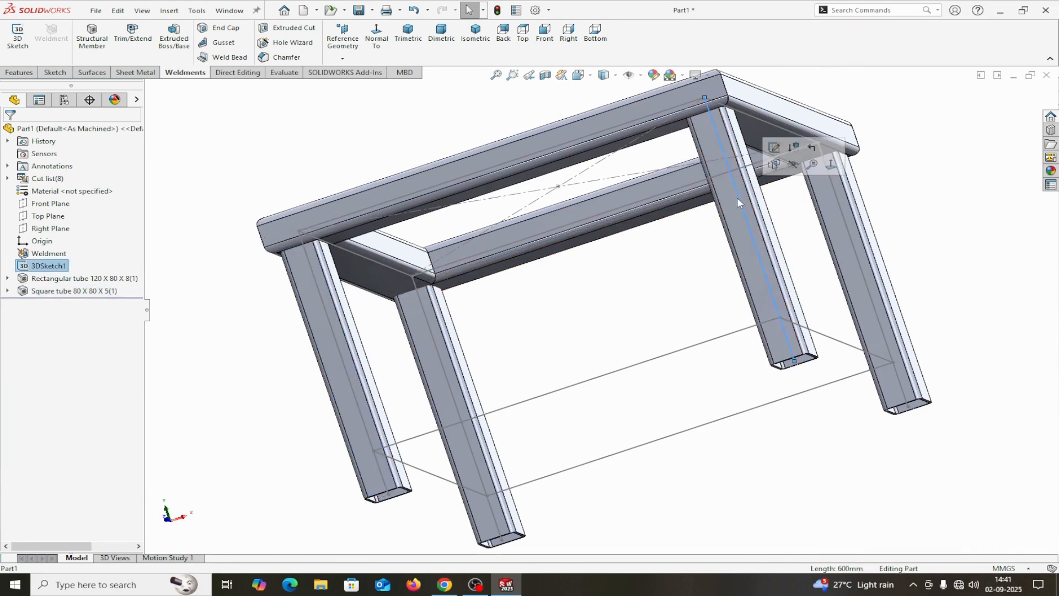
pyautogui.click(715, 150)
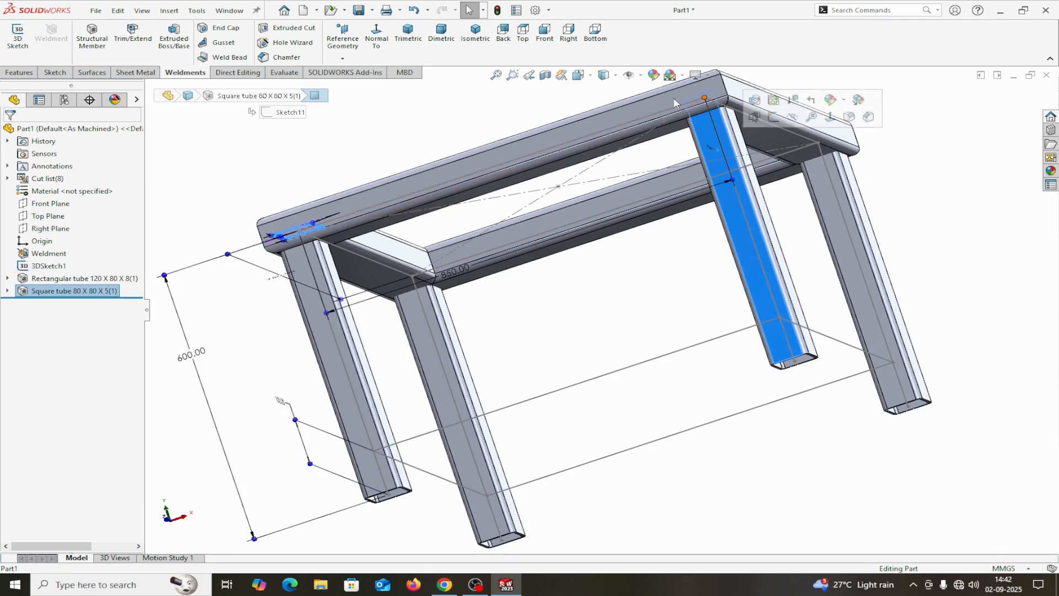
pyautogui.click(442, 33)
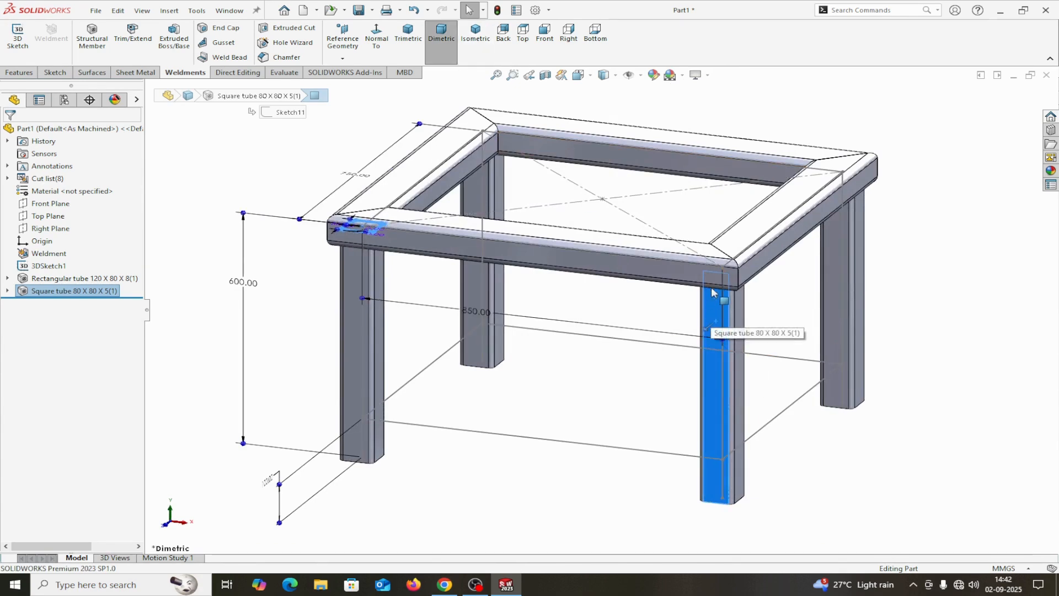
pyautogui.click(842, 272)
pyautogui.click(836, 268)
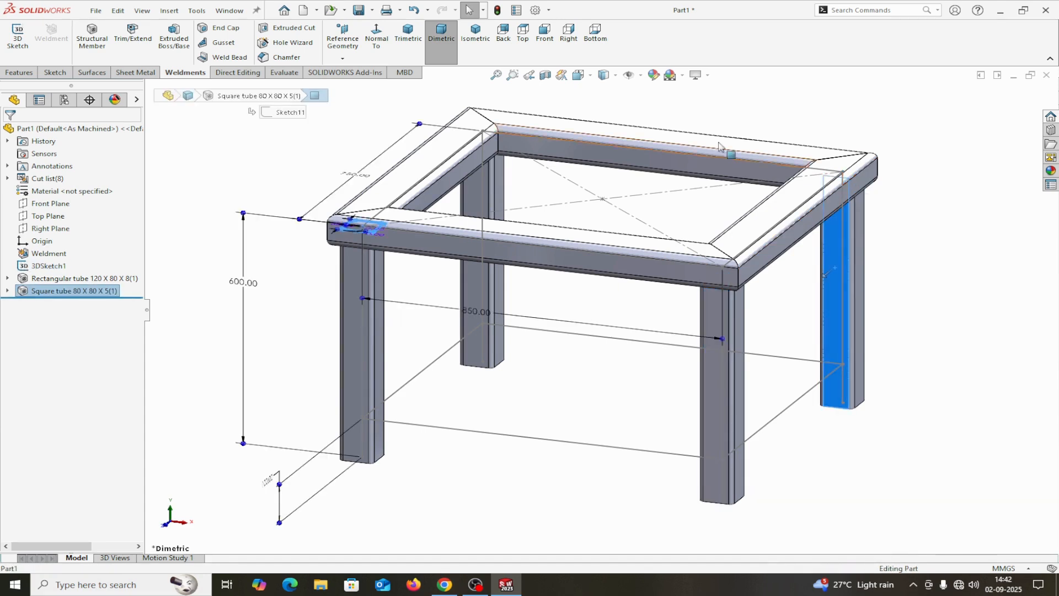
# Section the model along the Right Plane at a -438 mm offset to examine the legs inside the top frame, and turn the section off
pyautogui.click(545, 76)
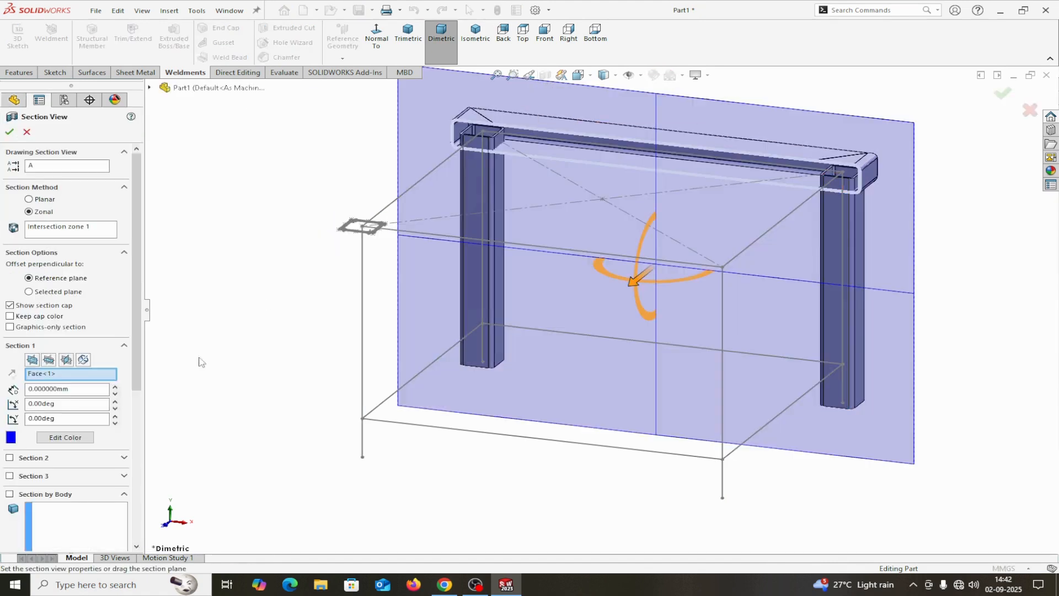
pyautogui.click(66, 360)
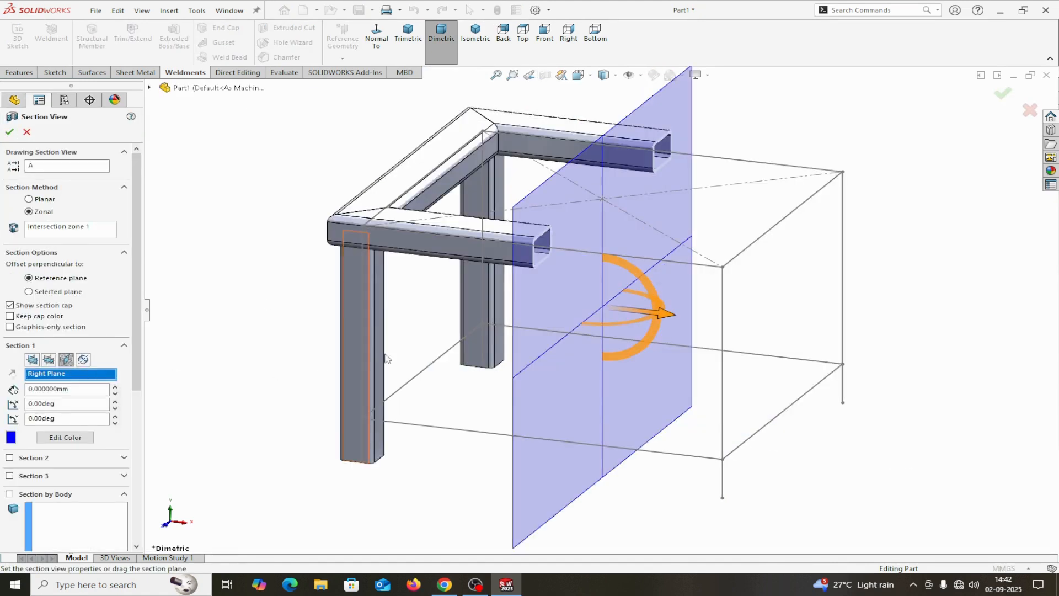
pyautogui.moveTo(669, 323); pyautogui.dragTo(483, 297)
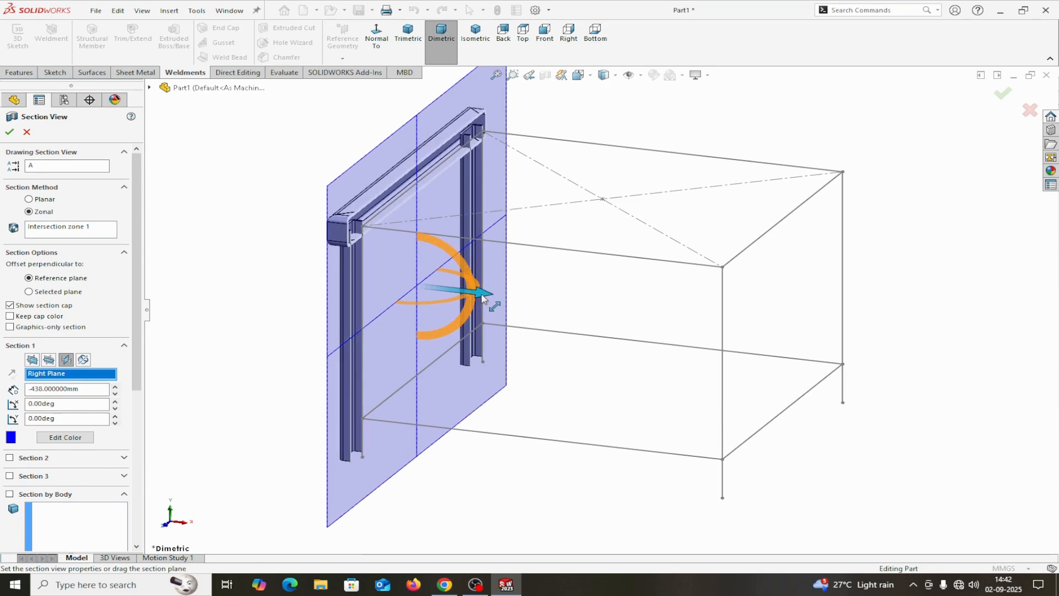
pyautogui.click(9, 131)
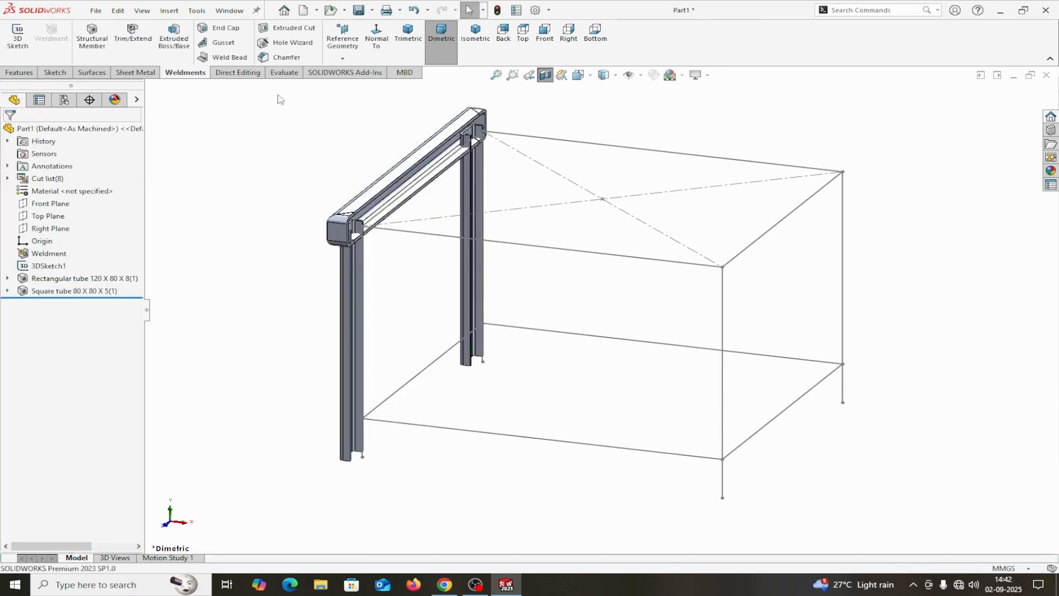
pyautogui.click(545, 76)
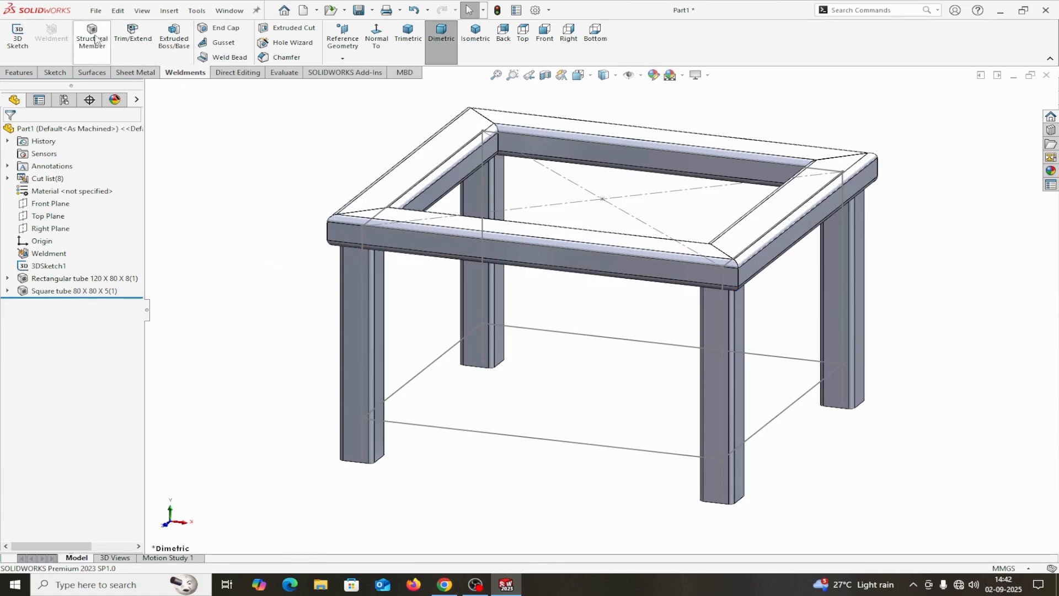
# Start a Trim/Extend feature with the four square tube legs as the bodies to be trimmed
pyautogui.click(133, 34)
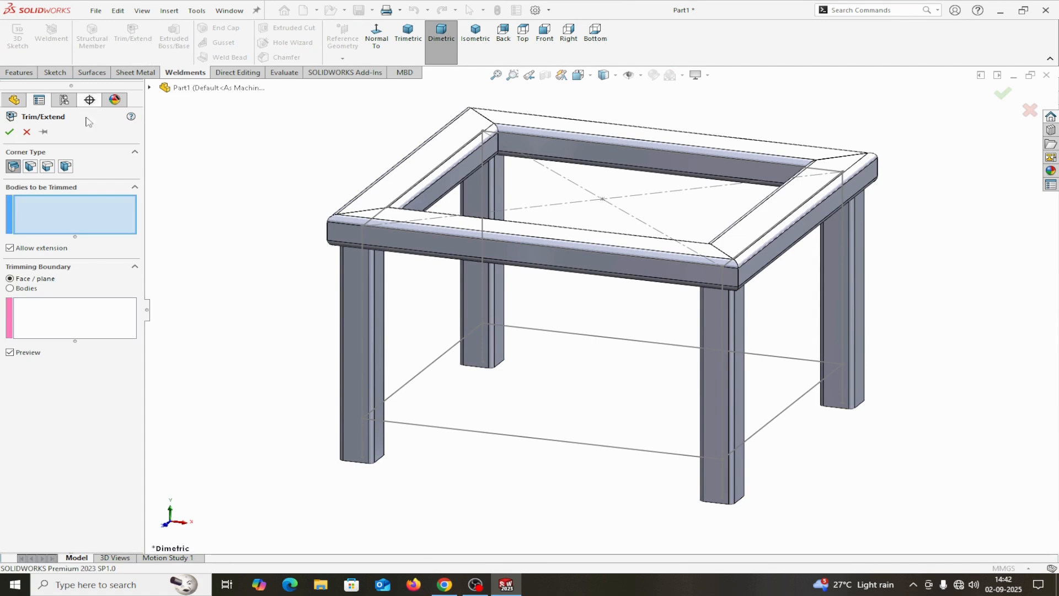
pyautogui.click(357, 307)
pyautogui.click(476, 301)
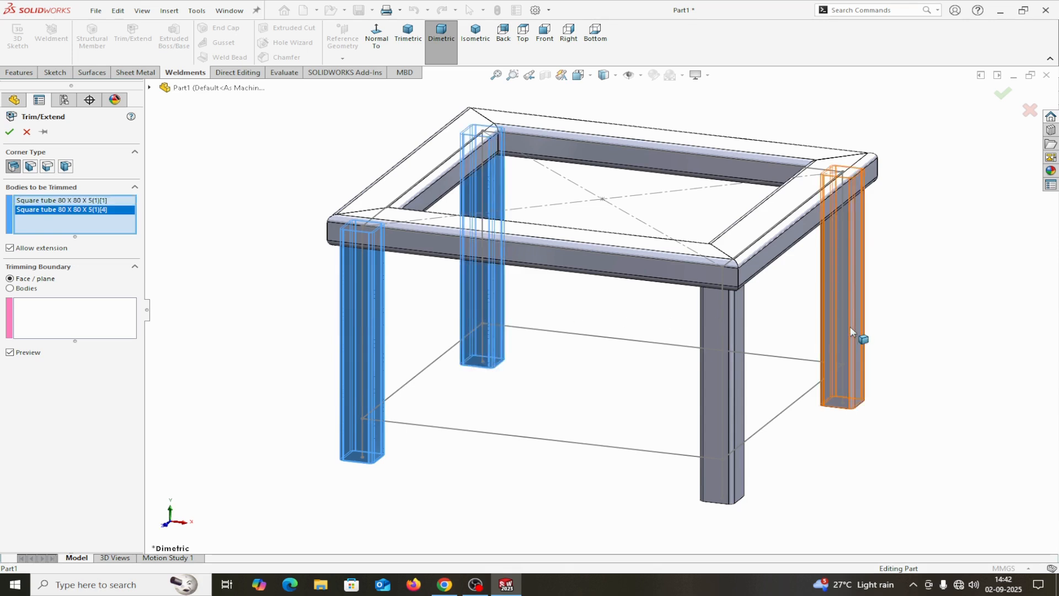
pyautogui.click(858, 337)
pyautogui.click(723, 344)
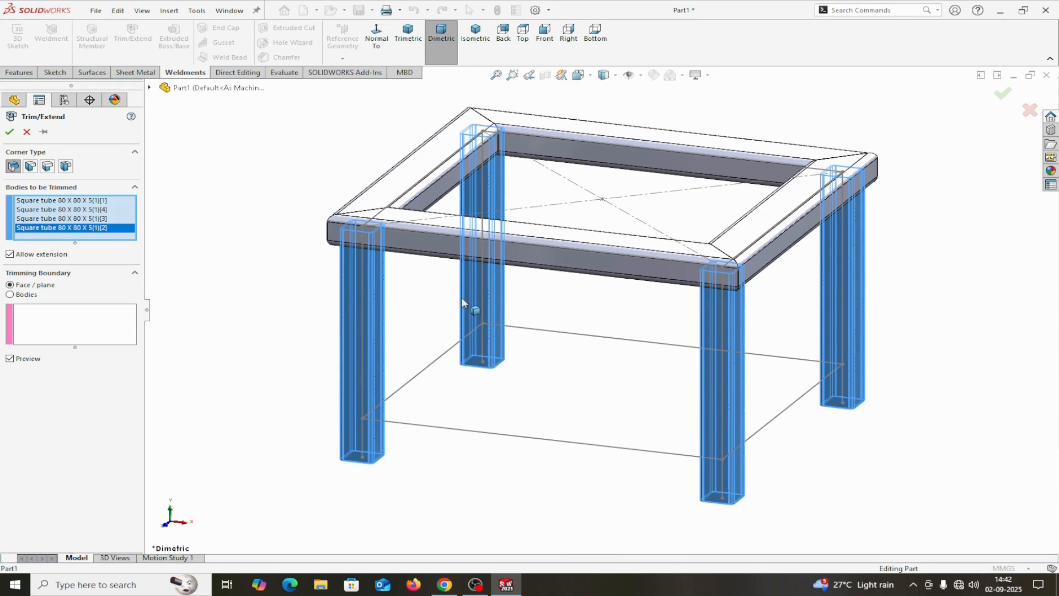
# Set the four underside faces of the rectangular top frame as the trimming boundary for the square tube legs
pyautogui.click(59, 338)
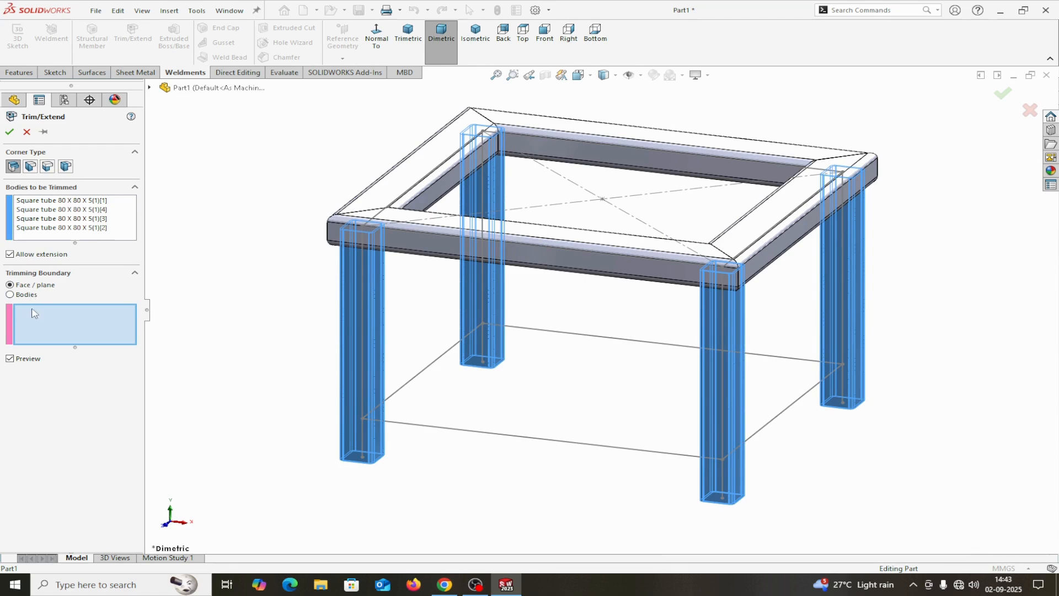
pyautogui.moveTo(468, 525); pyautogui.dragTo(466, 459, button='middle')
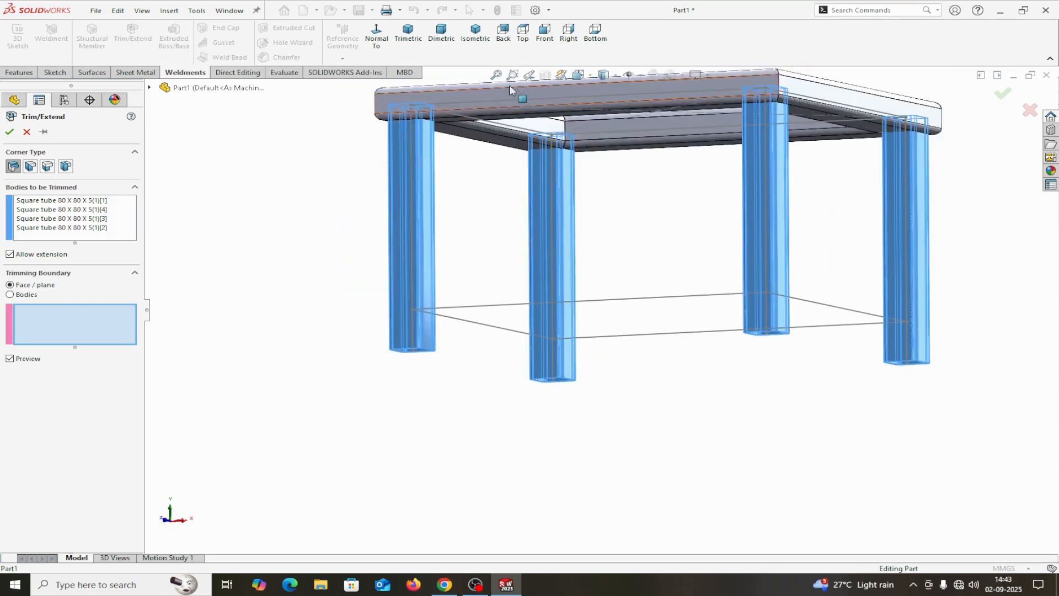
pyautogui.click(477, 34)
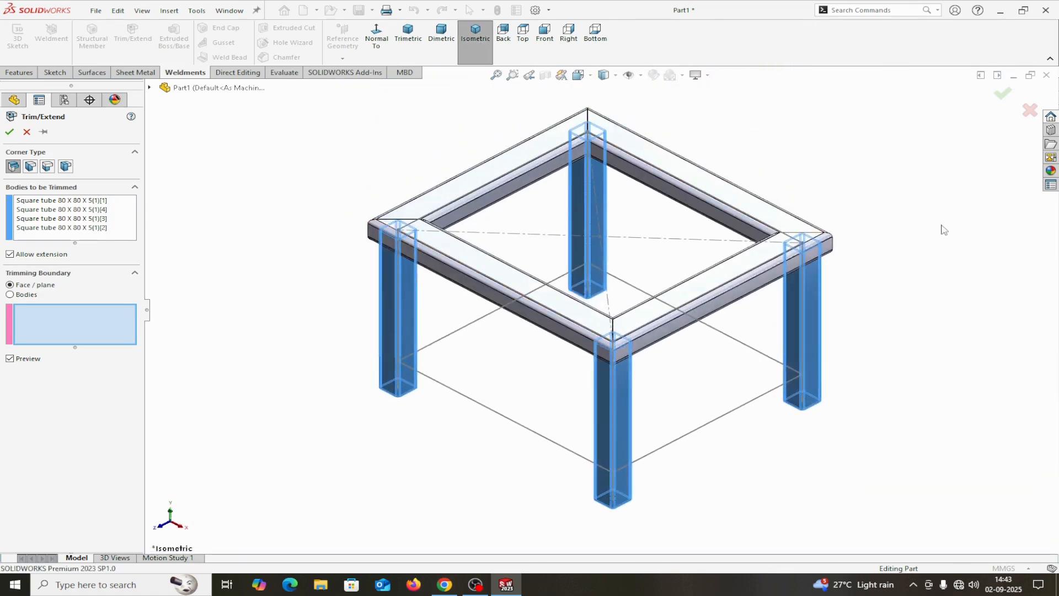
pyautogui.moveTo(941, 229); pyautogui.dragTo(776, 129, button='middle')
pyautogui.click(612, 155)
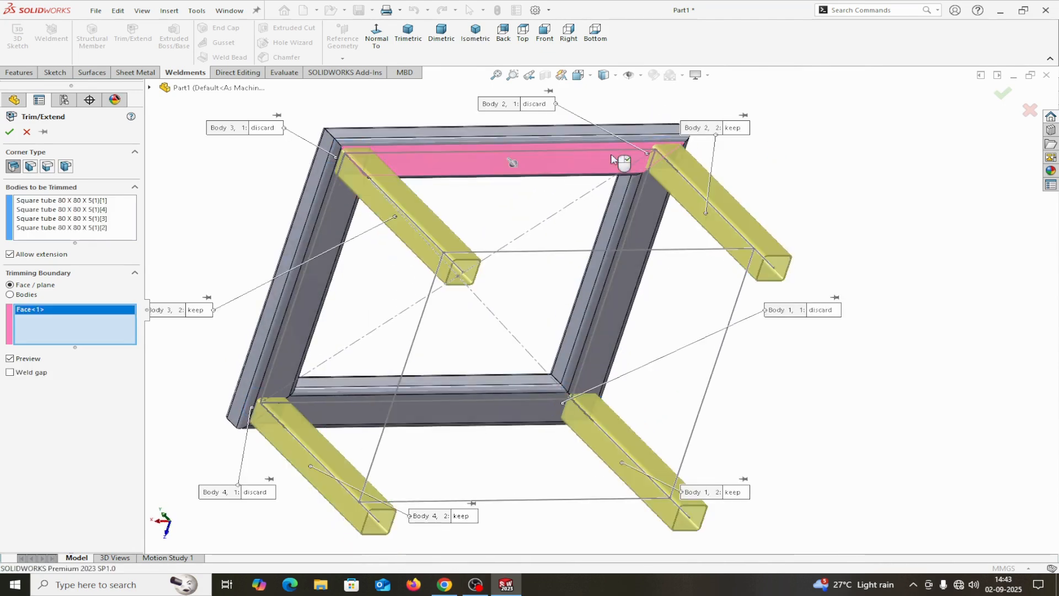
pyautogui.click(654, 219)
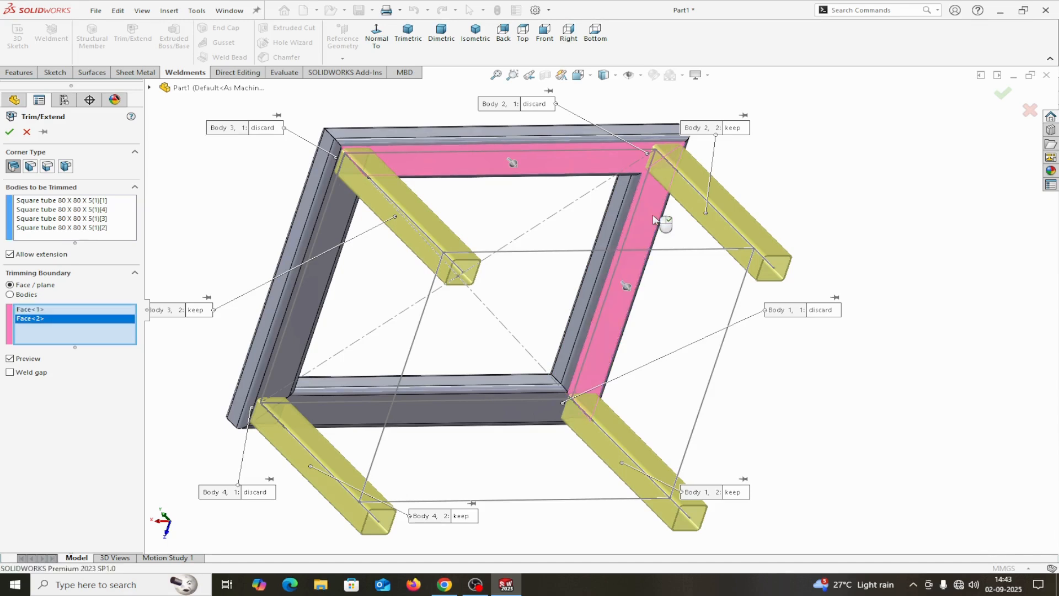
pyautogui.click(329, 285)
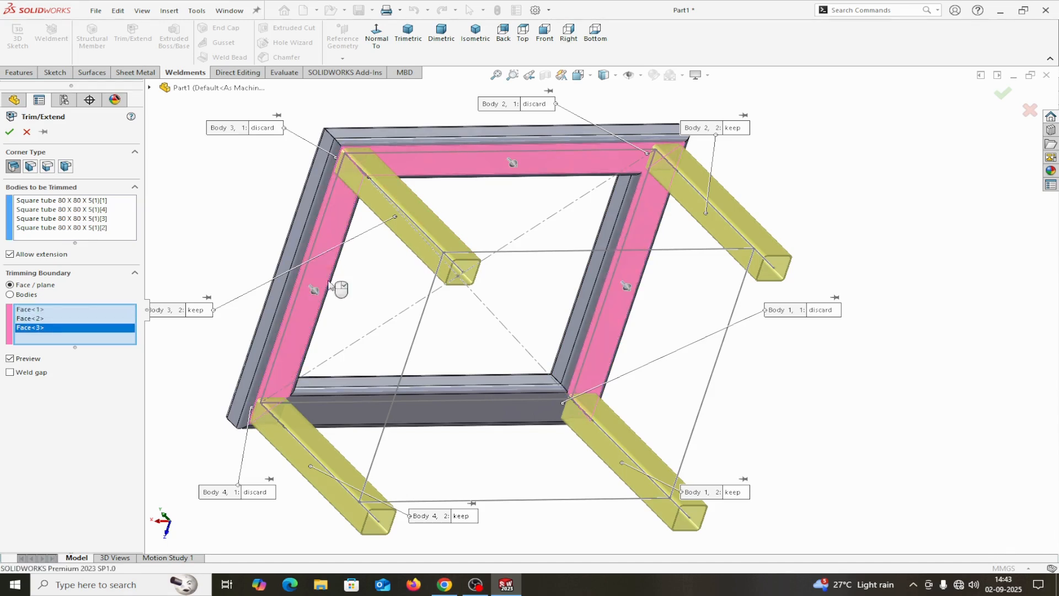
pyautogui.click(328, 413)
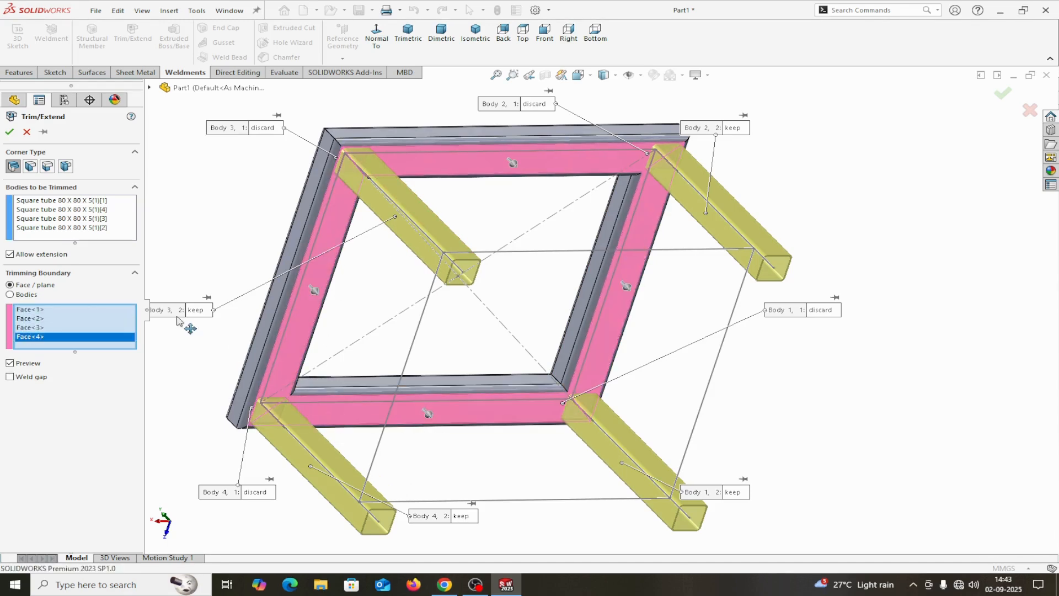
# Check the keep and discard callouts of the leg segments, moving the Body 3 callout into clear space, and finish the trim
pyautogui.moveTo(177, 315); pyautogui.dragTo(187, 338)
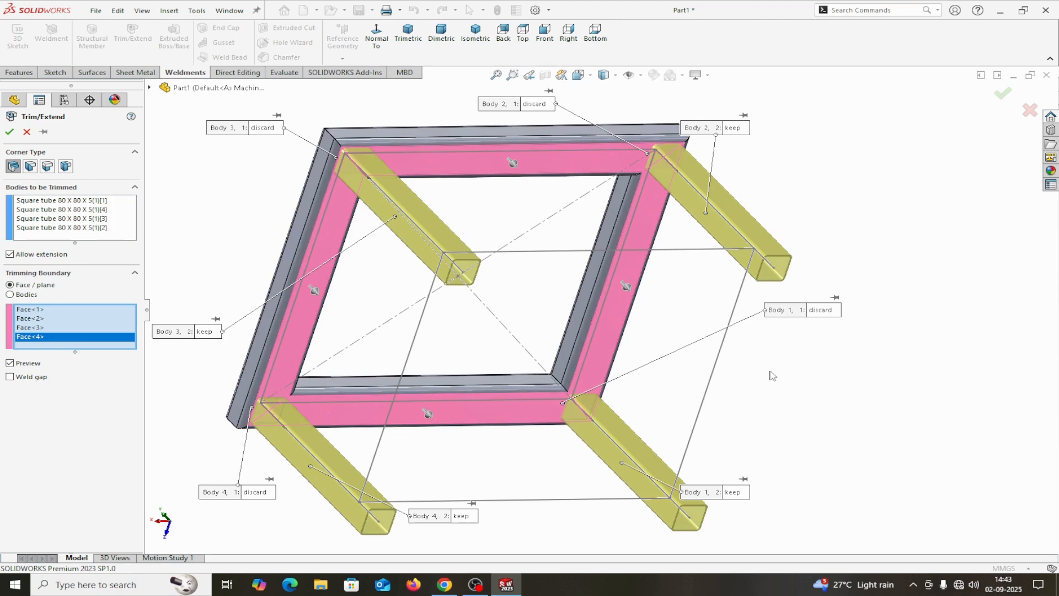
pyautogui.moveTo(768, 372); pyautogui.dragTo(496, 383, button='middle')
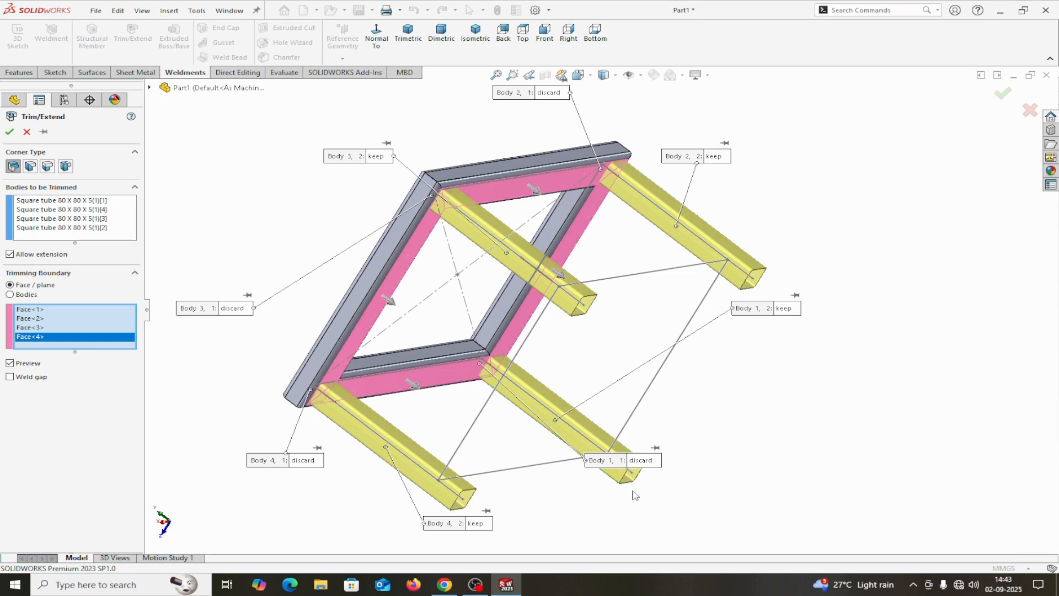
pyautogui.moveTo(560, 505); pyautogui.dragTo(604, 523, button='middle')
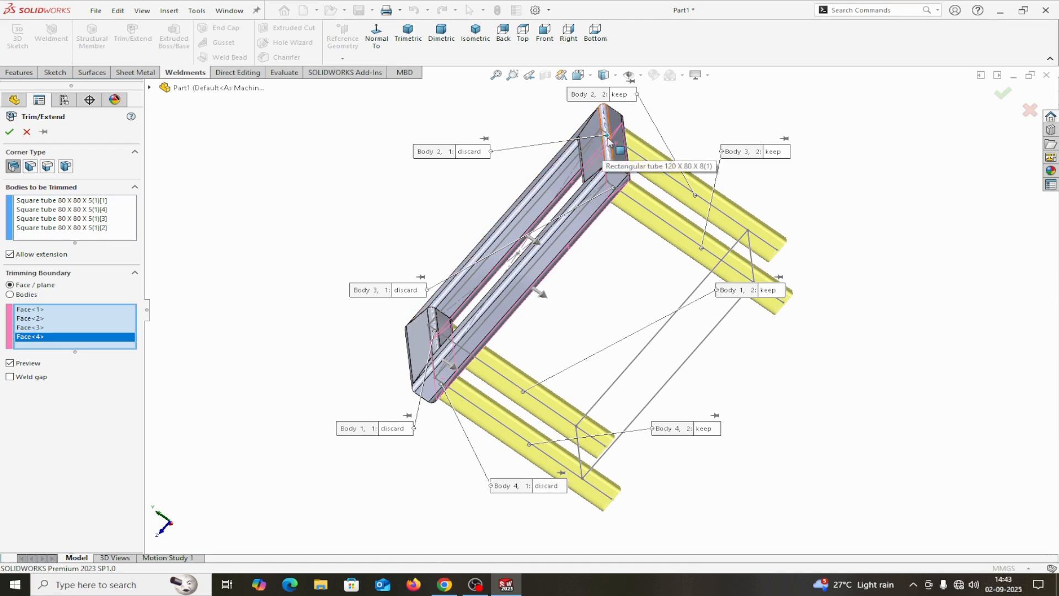
pyautogui.click(10, 133)
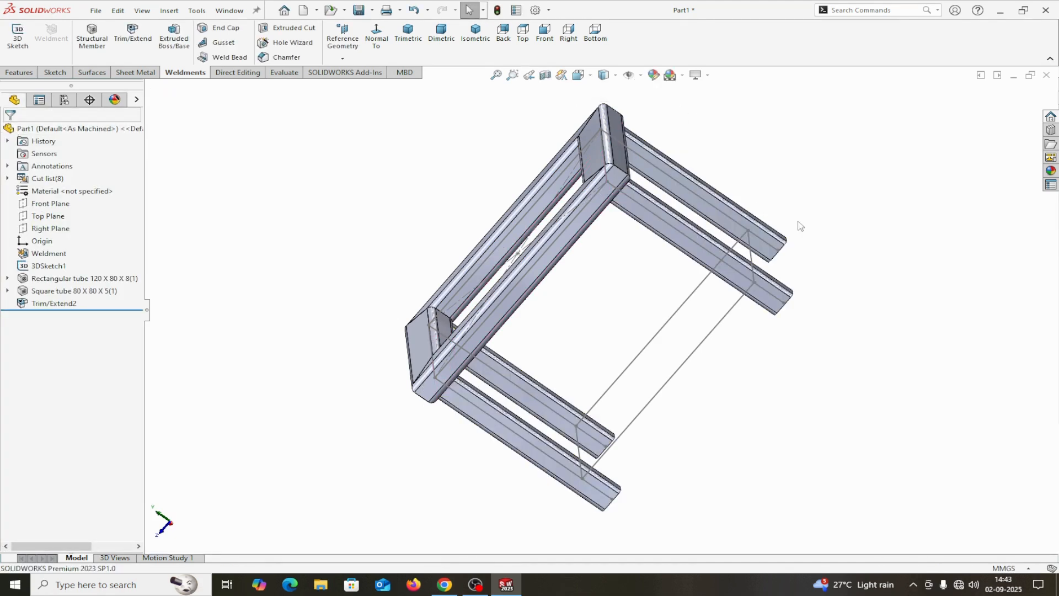
# Section the model along the Right Plane at a 443 mm offset to examine the trimmed legs under the frame, and turn the section off
pyautogui.click(476, 34)
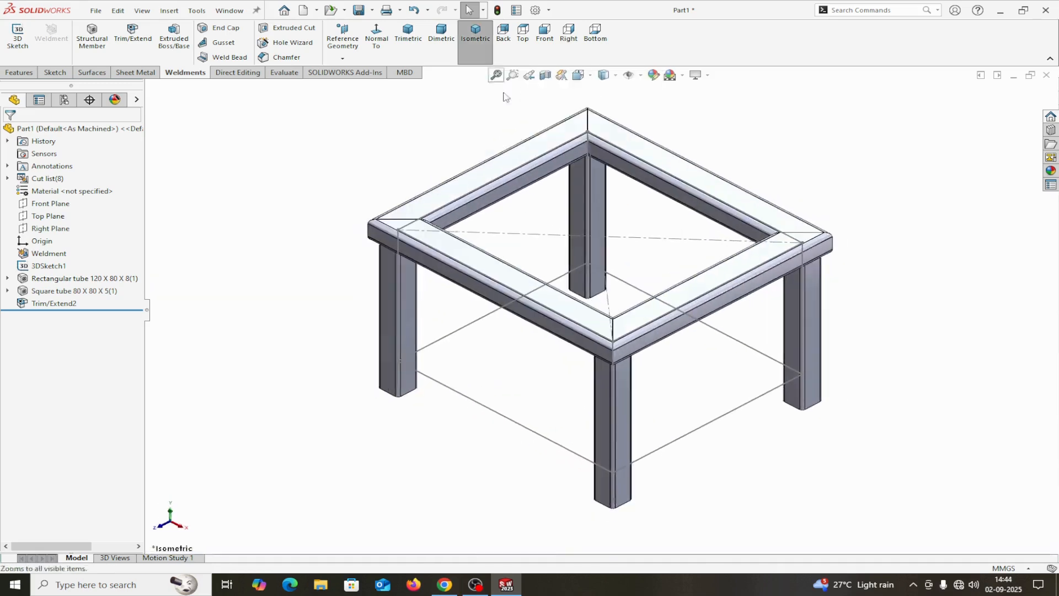
pyautogui.click(545, 75)
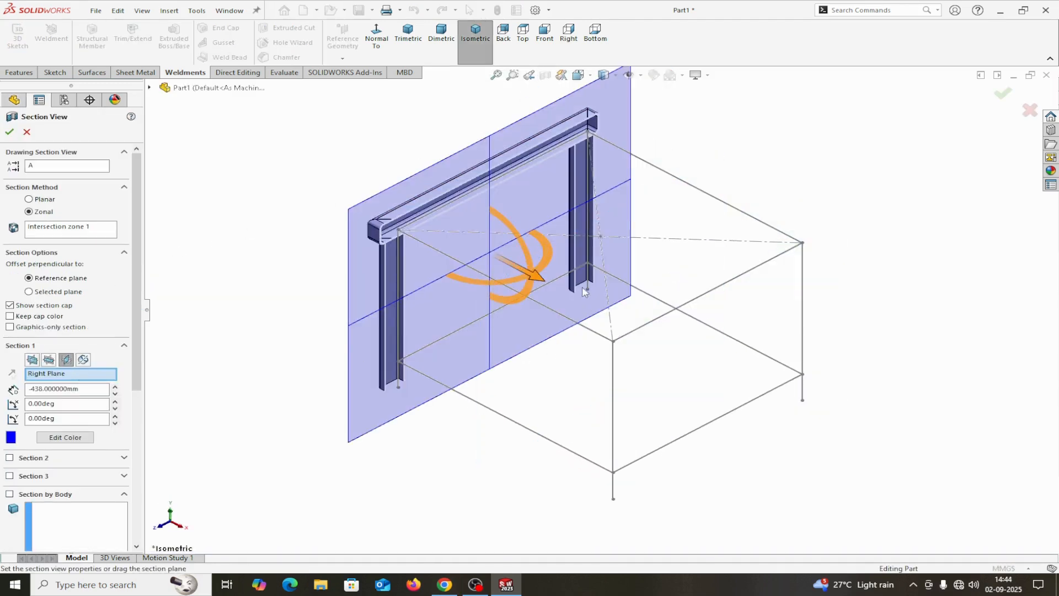
pyautogui.moveTo(539, 278); pyautogui.dragTo(756, 410)
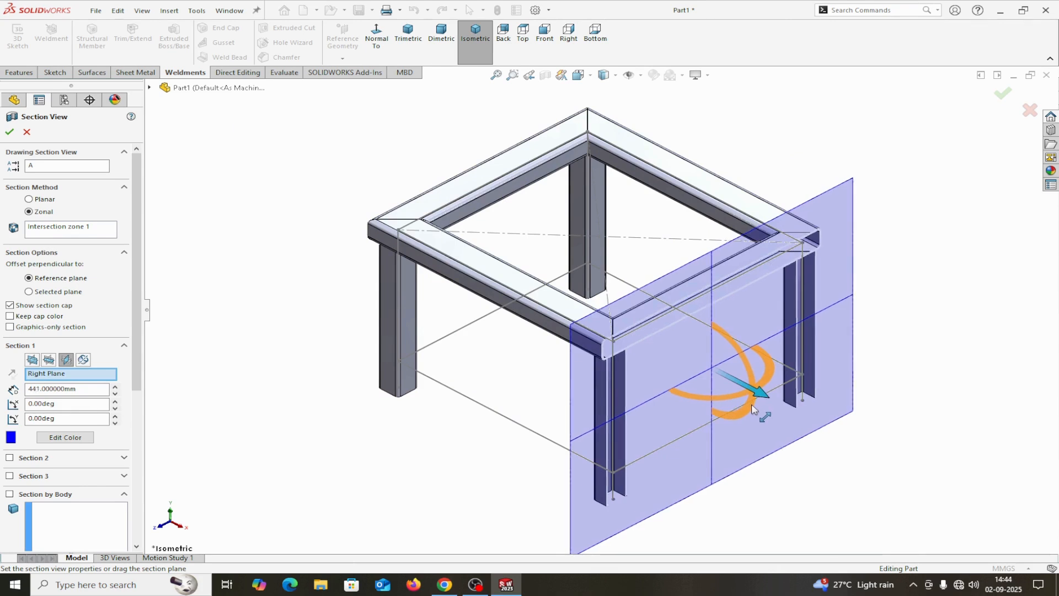
pyautogui.click(10, 132)
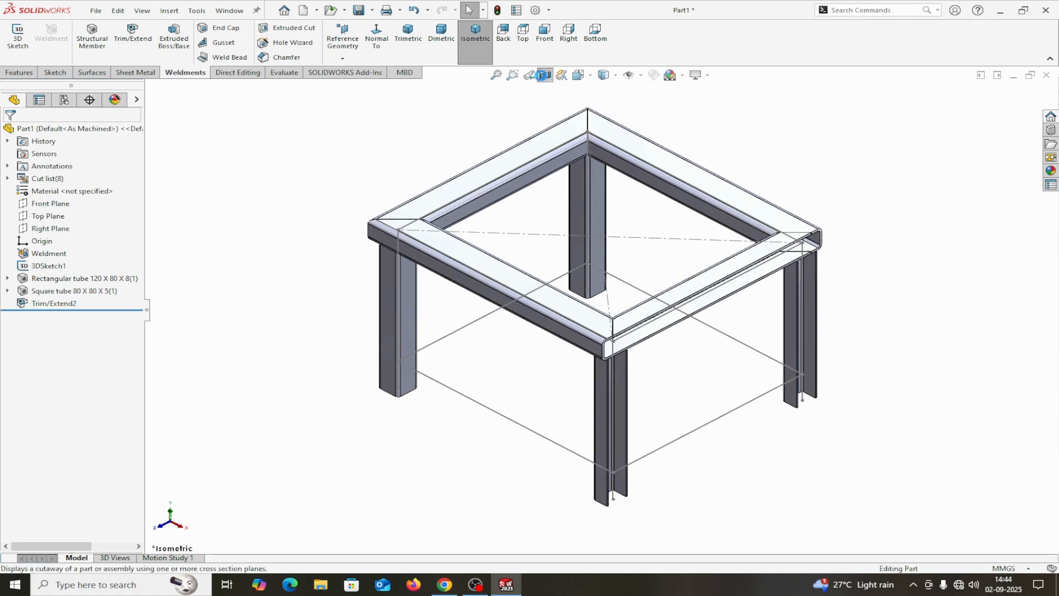
pyautogui.click(545, 75)
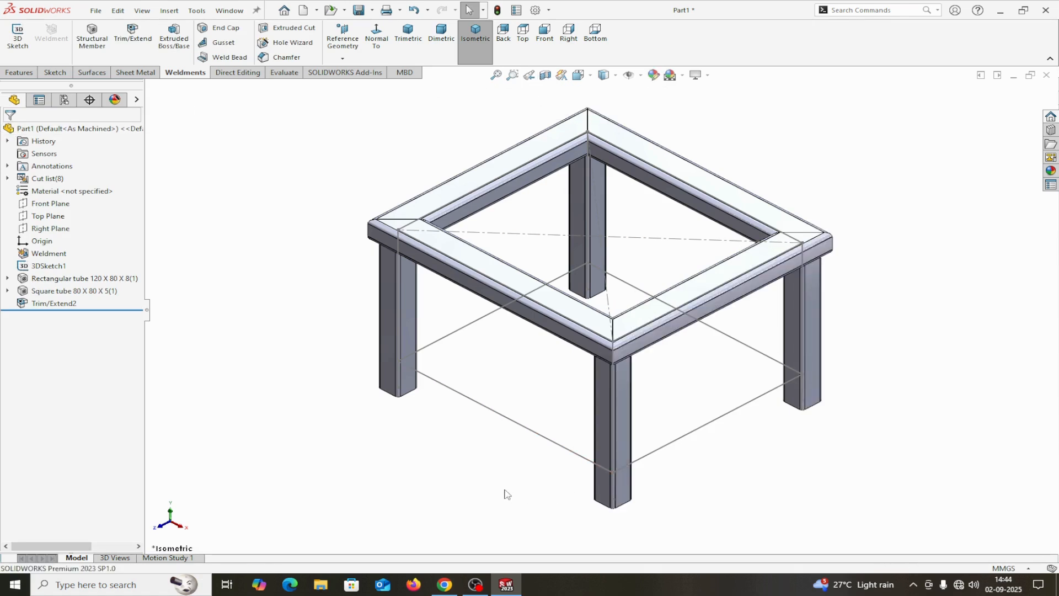
# Start a structural member with the ISO pipe profile in size 33.7 x 4.0
pyautogui.click(92, 36)
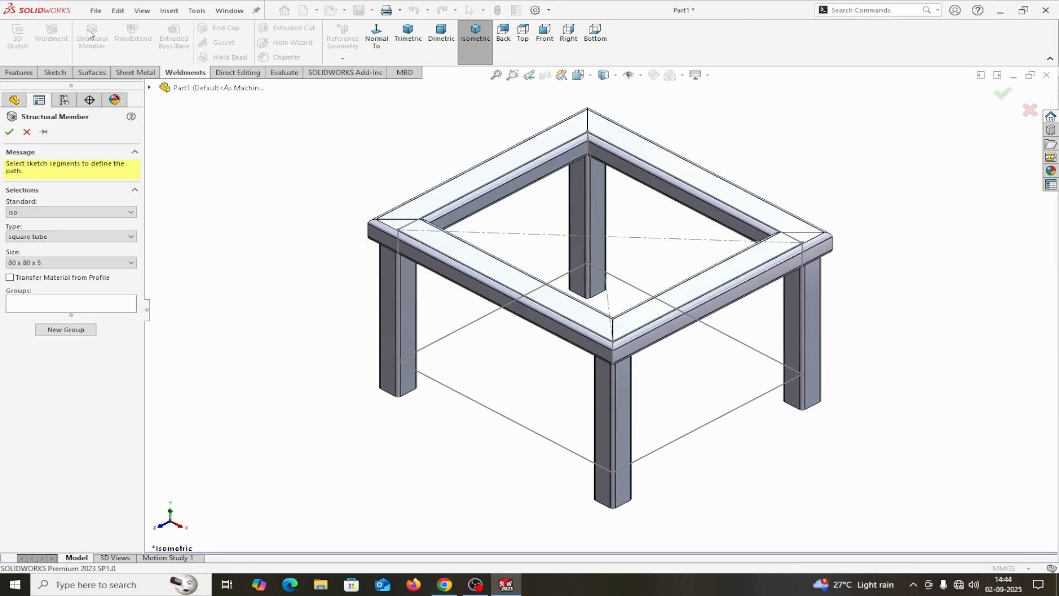
pyautogui.click(51, 238)
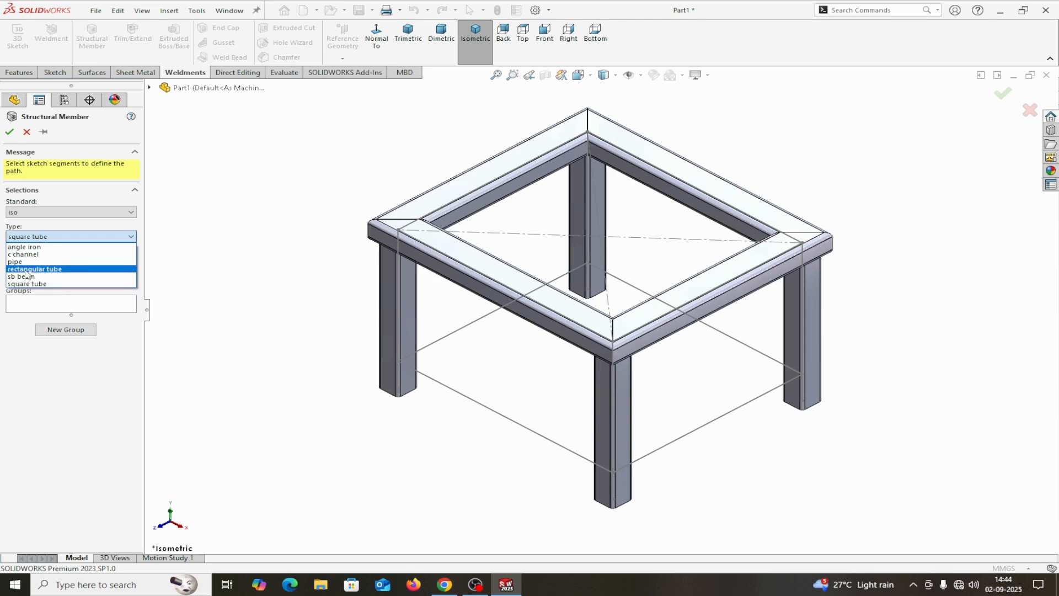
pyautogui.click(30, 262)
pyautogui.click(30, 264)
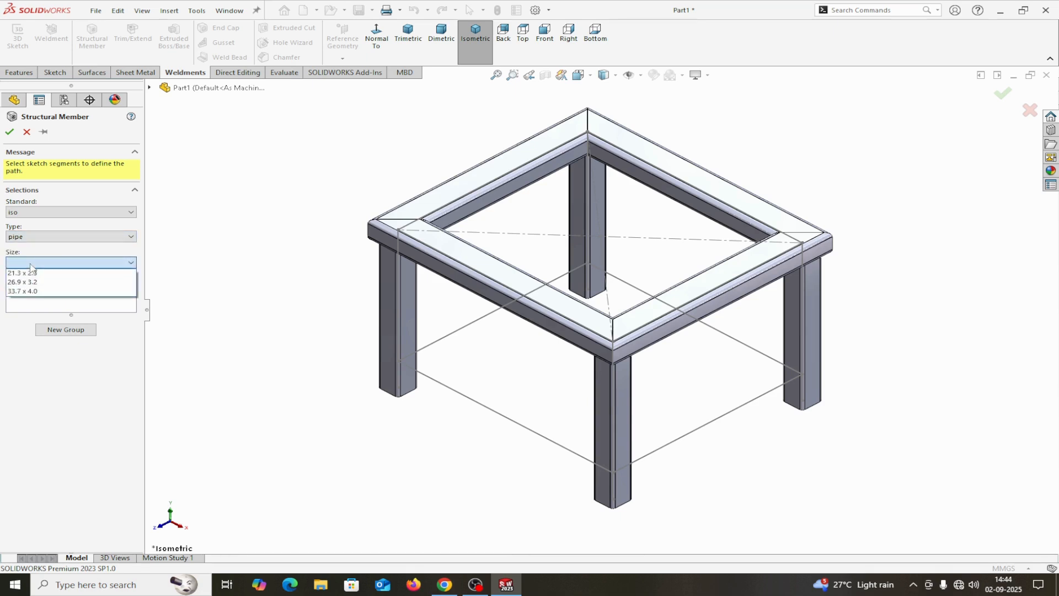
pyautogui.click(30, 296)
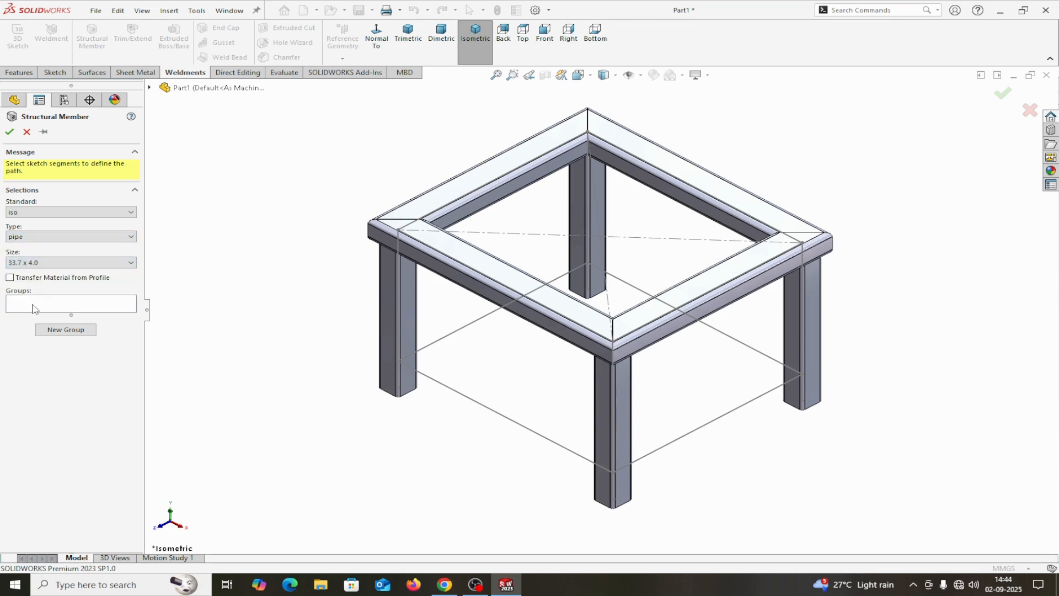
pyautogui.click(33, 306)
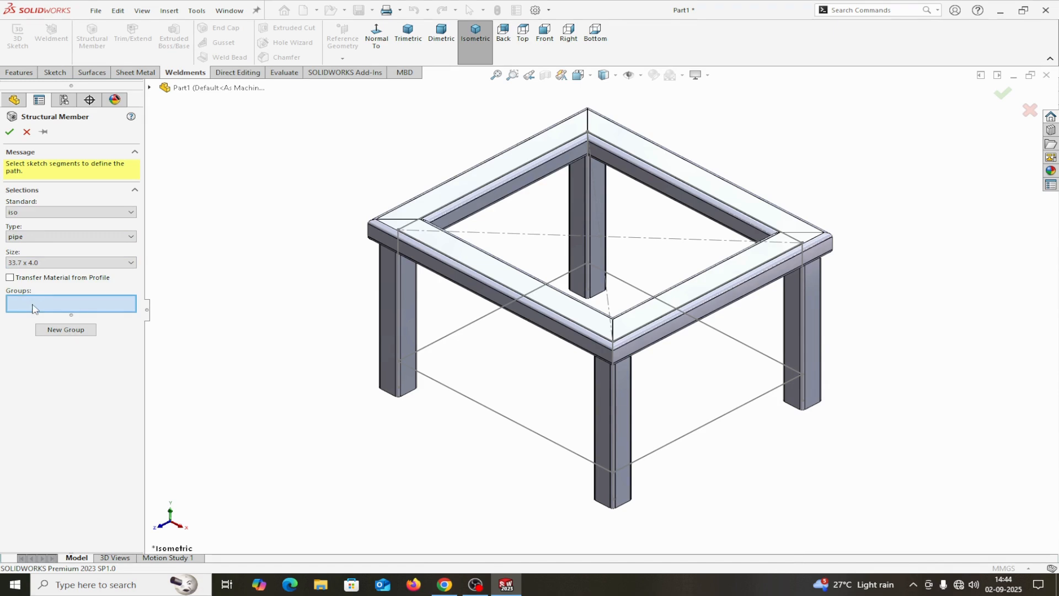
# Create the four lower rails by applying the pipe profile to the 3D sketch's lower rectangle lines
pyautogui.click(431, 346)
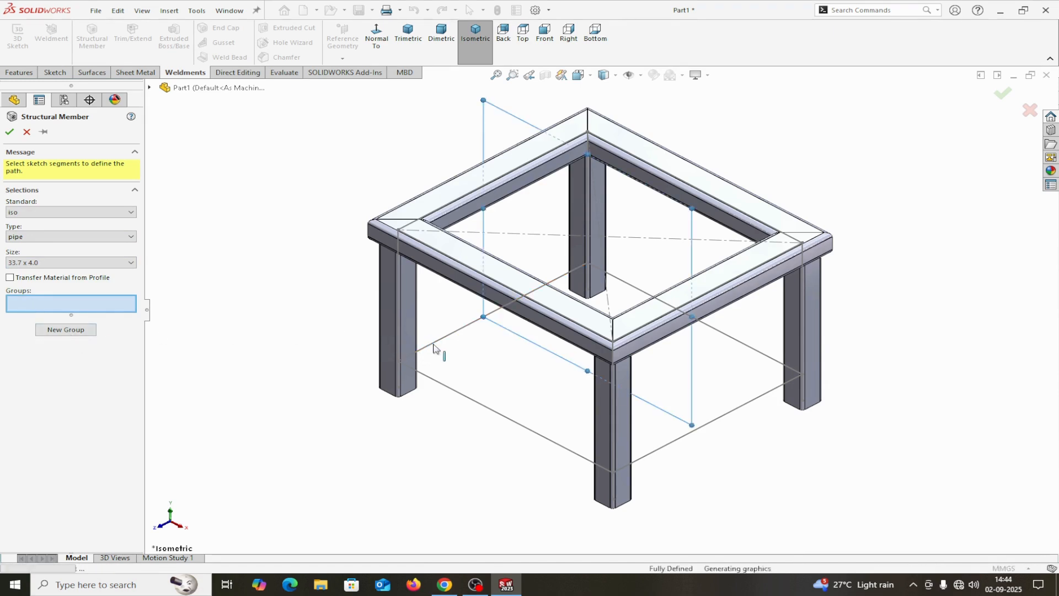
pyautogui.click(431, 381)
pyautogui.click(669, 450)
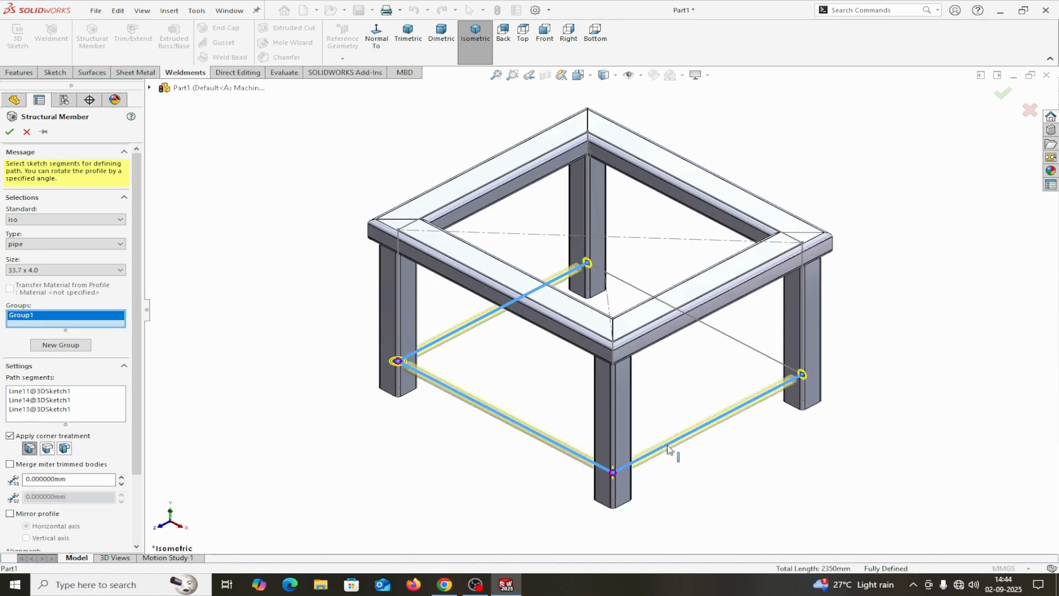
pyautogui.click(748, 348)
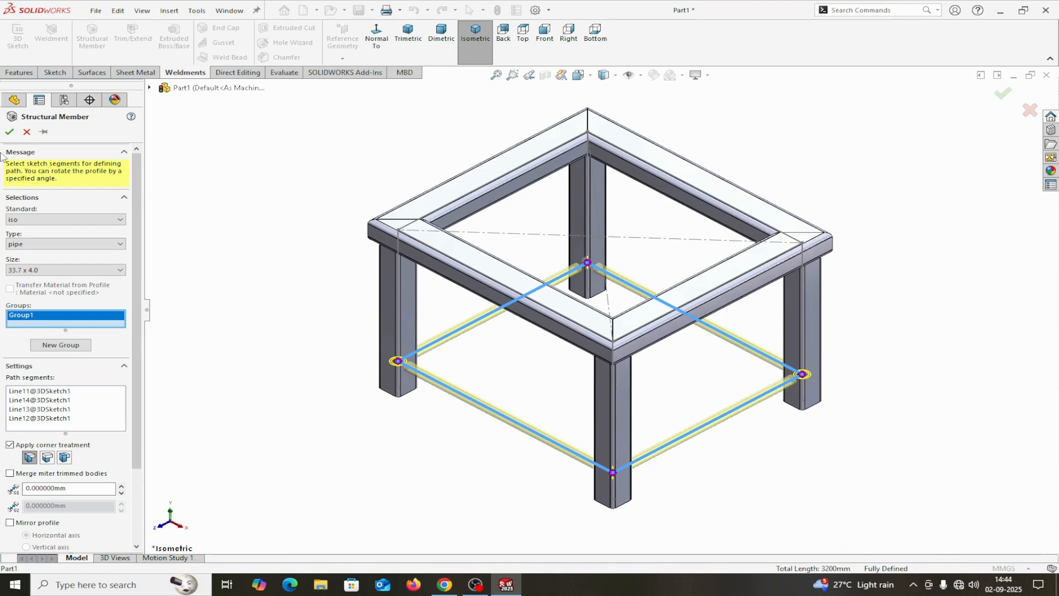
pyautogui.click(10, 132)
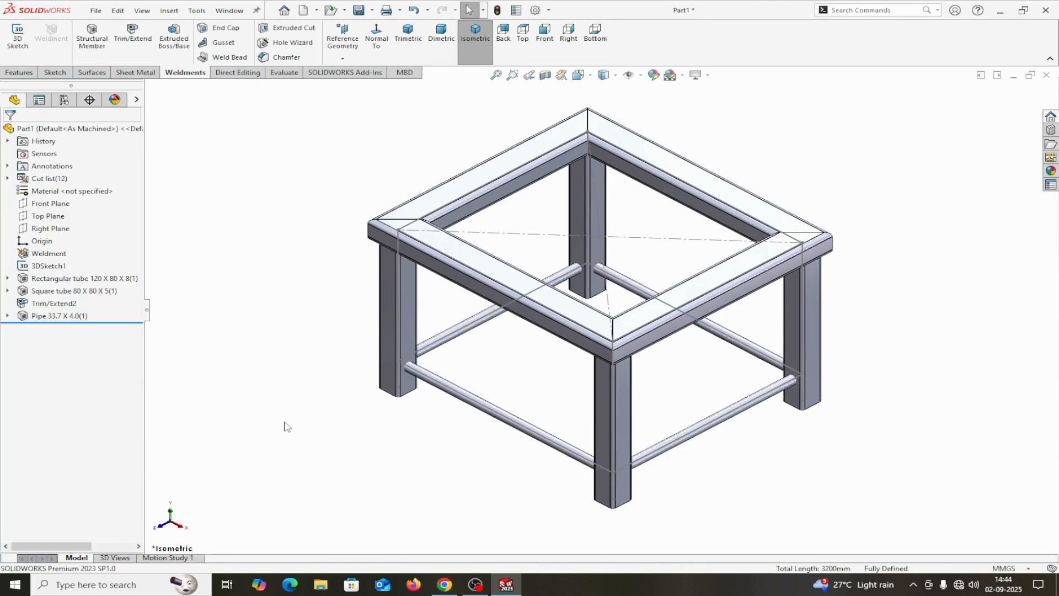
# Section the model along the Right Plane at a -398 mm offset to examine the pipe ends inside the legs, and turn the section off
pyautogui.moveTo(287, 426); pyautogui.dragTo(287, 410, button='middle')
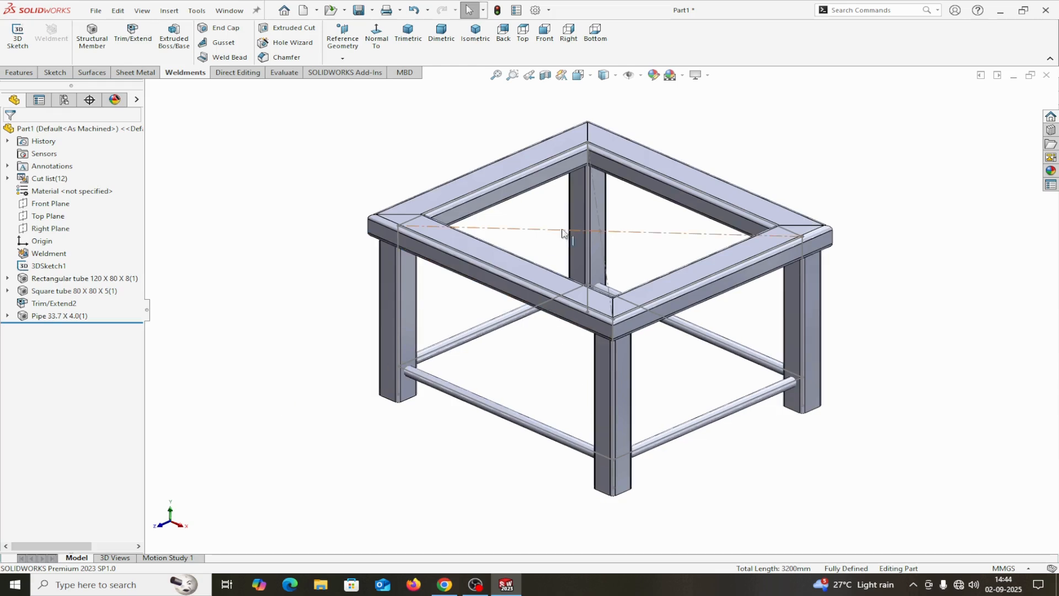
pyautogui.click(545, 75)
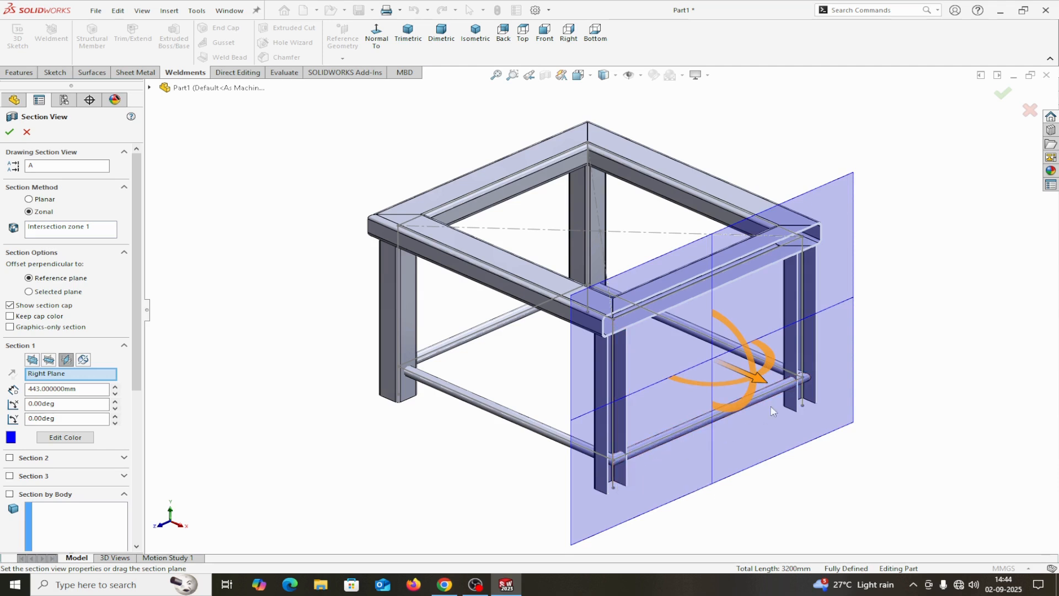
pyautogui.moveTo(760, 380); pyautogui.dragTo(500, 334)
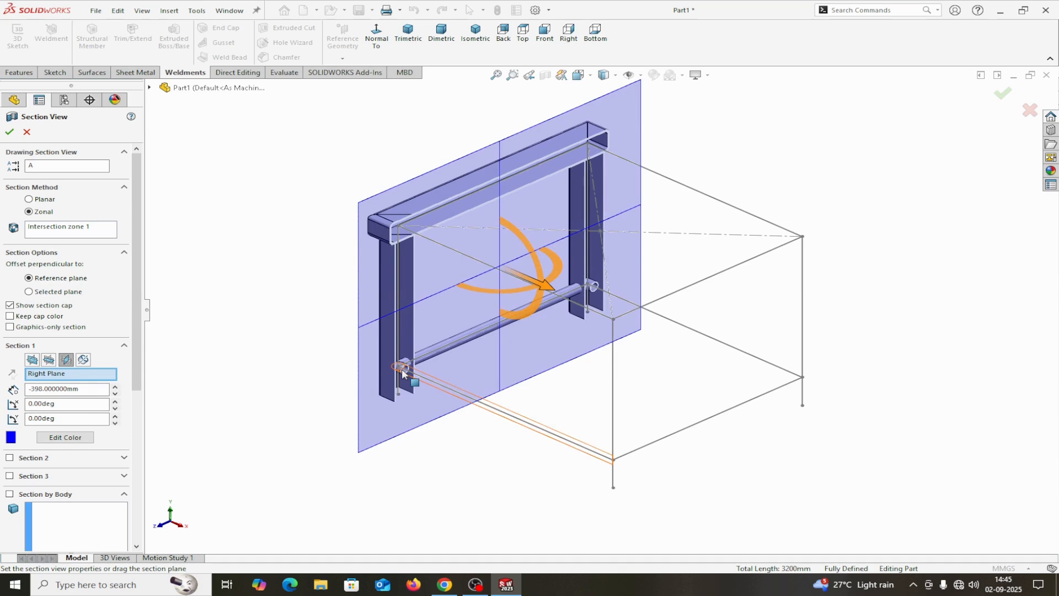
pyautogui.click(9, 131)
pyautogui.click(546, 75)
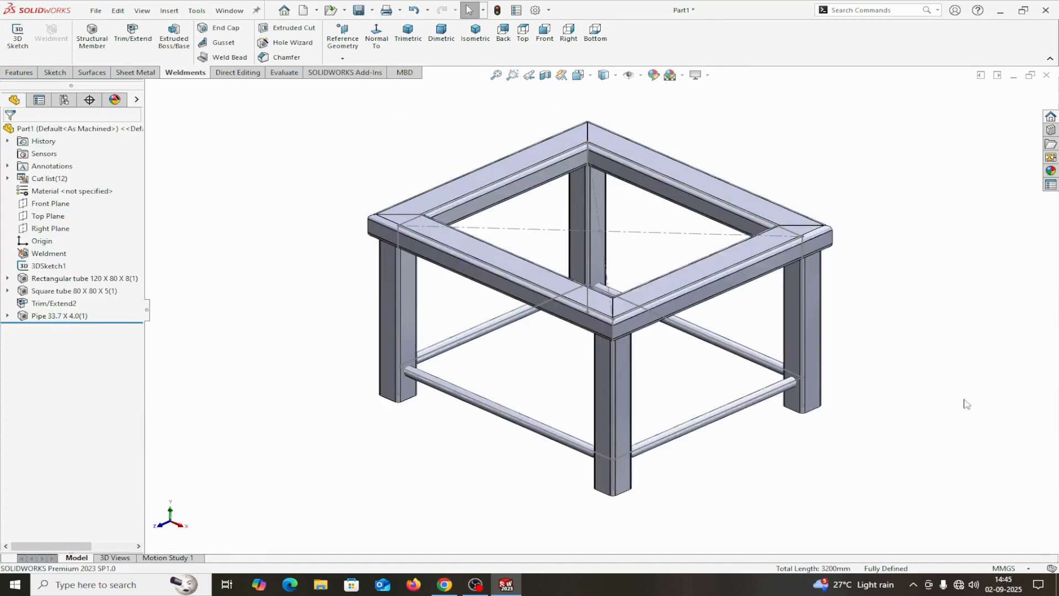
# Examine the four pipe rails and how their ends meet the legs, in isometric and tilted views
pyautogui.click(466, 398)
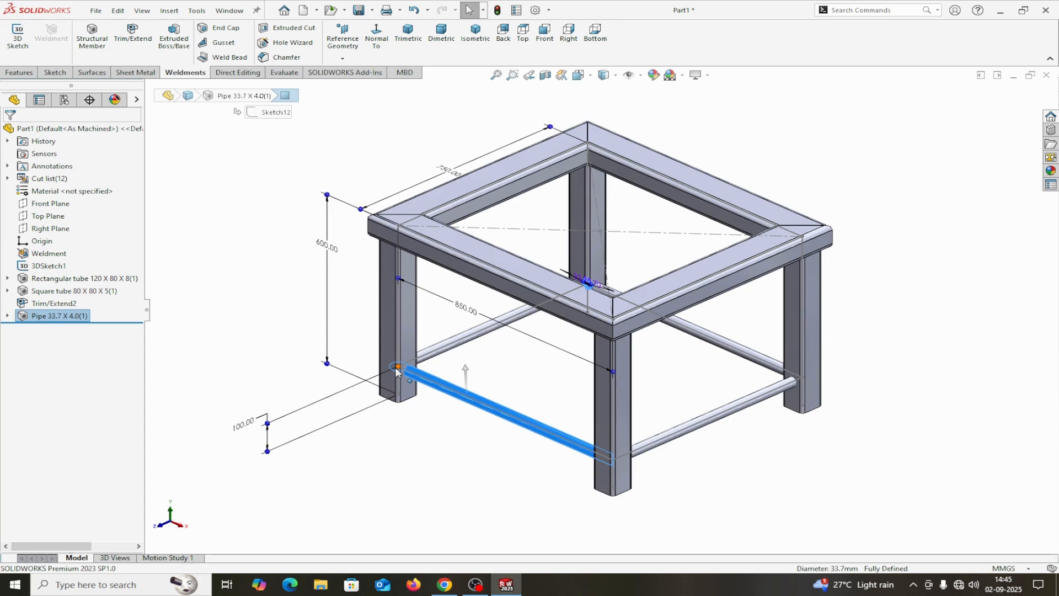
pyautogui.click(715, 418)
pyautogui.click(710, 419)
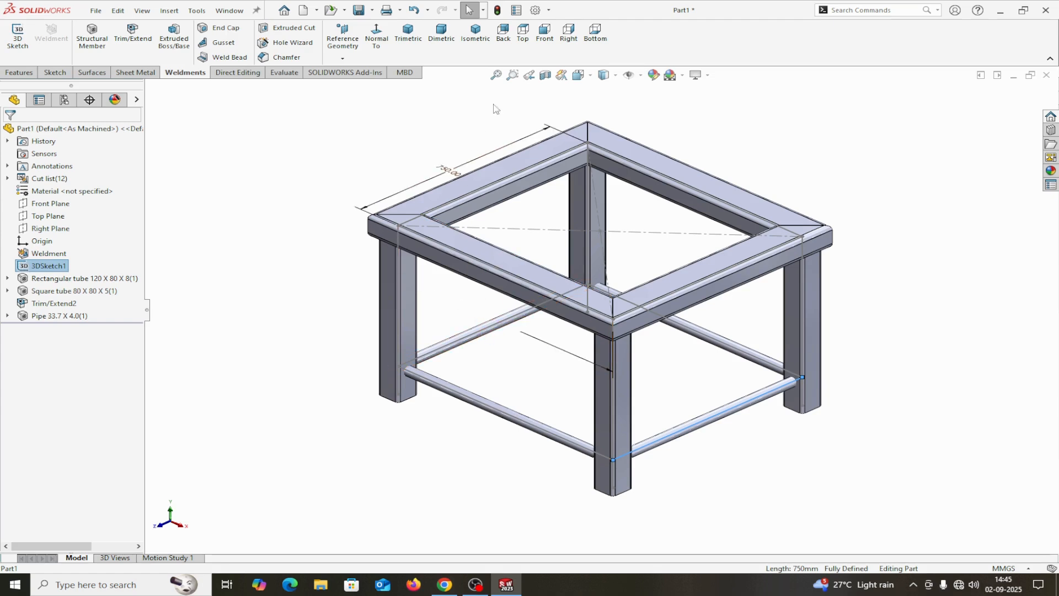
pyautogui.click(475, 33)
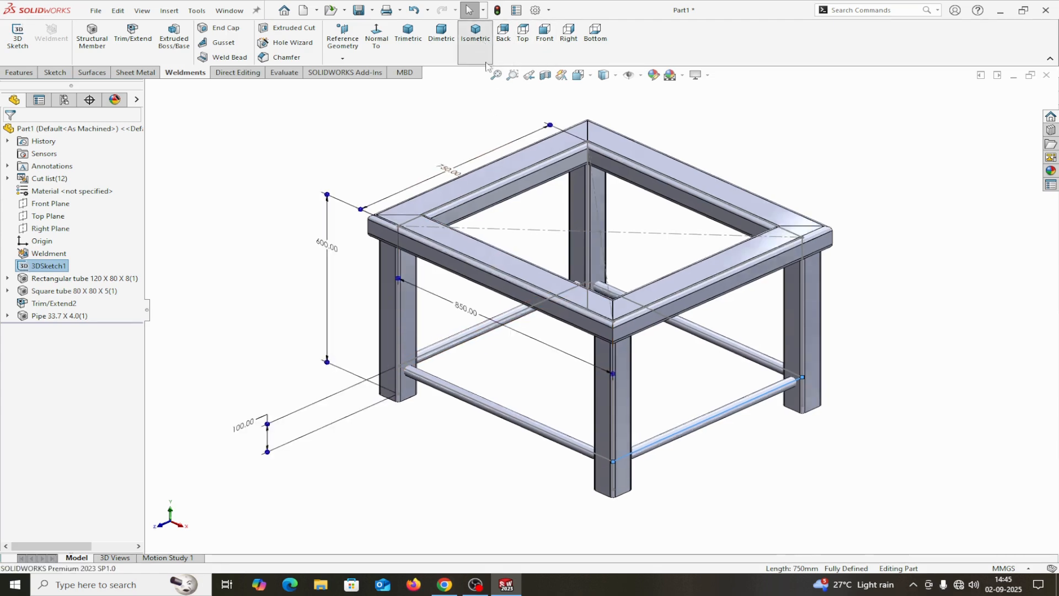
pyautogui.click(463, 328)
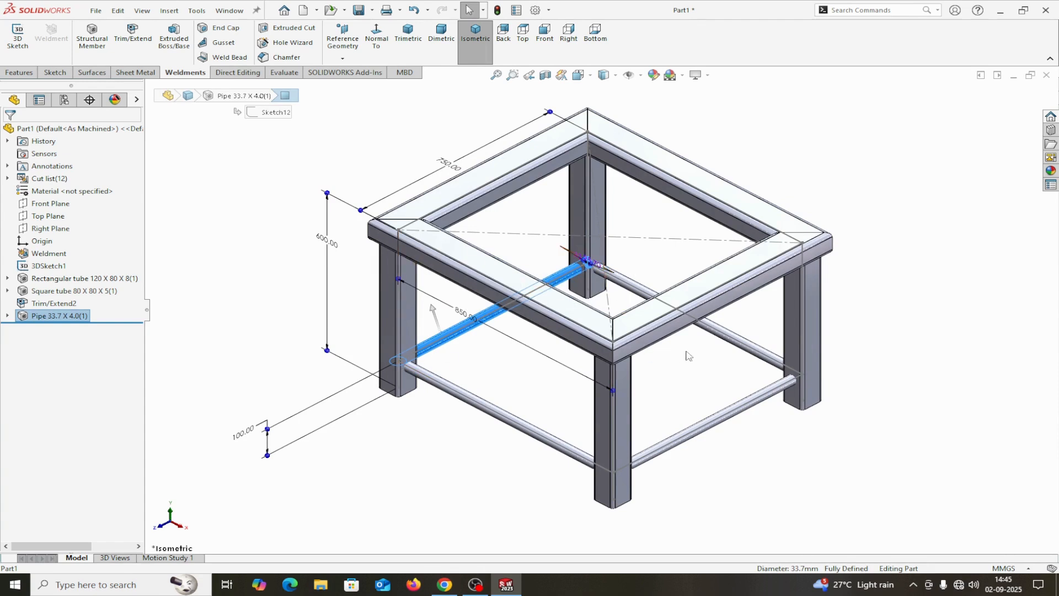
pyautogui.click(742, 343)
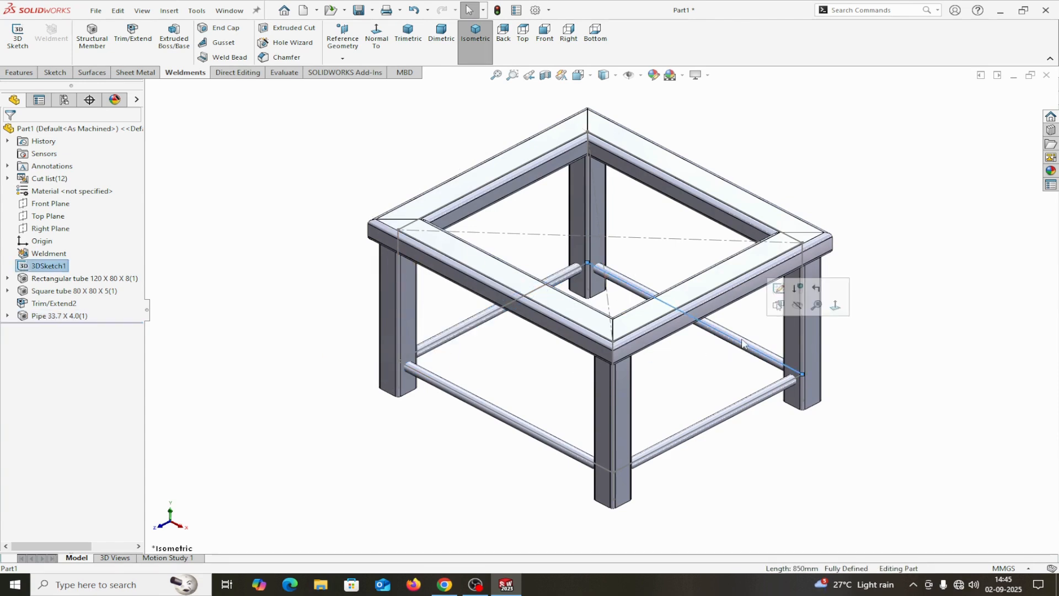
pyautogui.moveTo(833, 334)
pyautogui.mouseDown(button='middle')
pyautogui.moveTo(900, 337)
pyautogui.moveTo(804, 411)
pyautogui.mouseUp(button='middle')
pyautogui.click(723, 301)
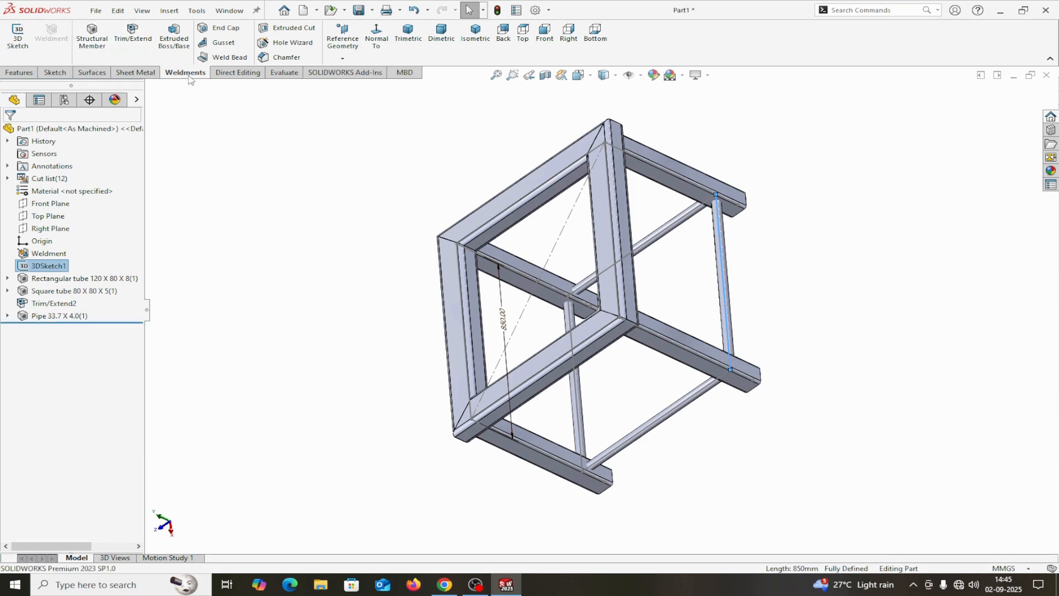
# Start a Trim/Extend with the end trim corner type and choose the four 33.7 x 4.0 pipe rails as bodies to trim
pyautogui.click(133, 33)
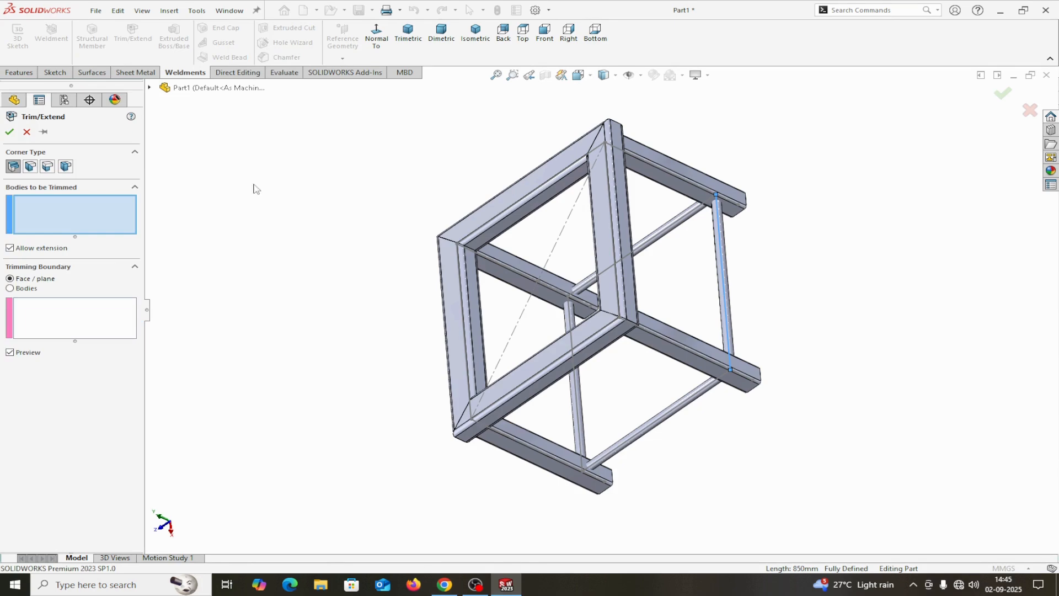
pyautogui.click(475, 32)
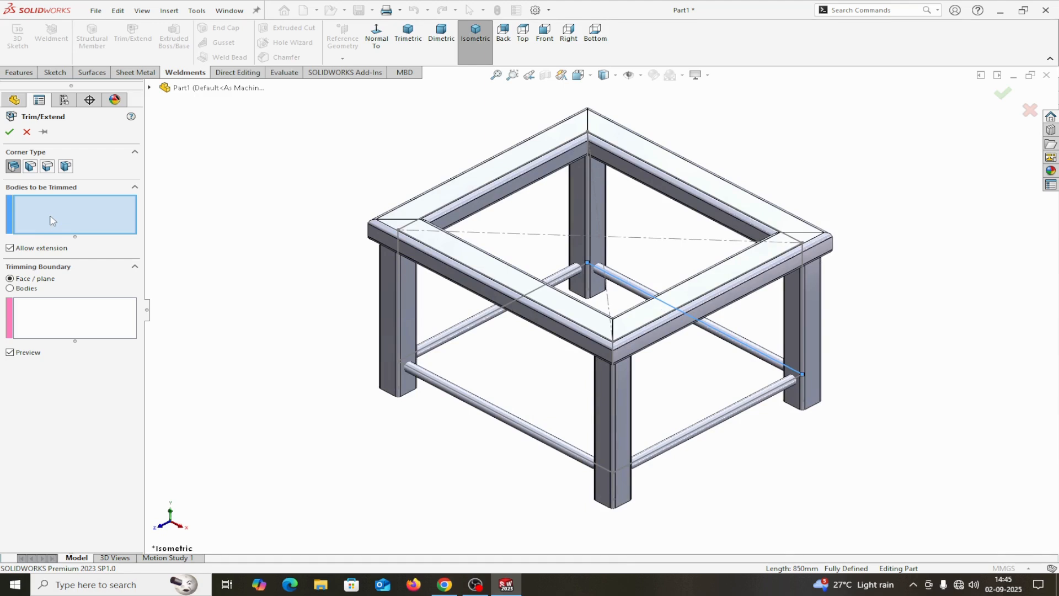
pyautogui.click(442, 382)
pyautogui.click(455, 332)
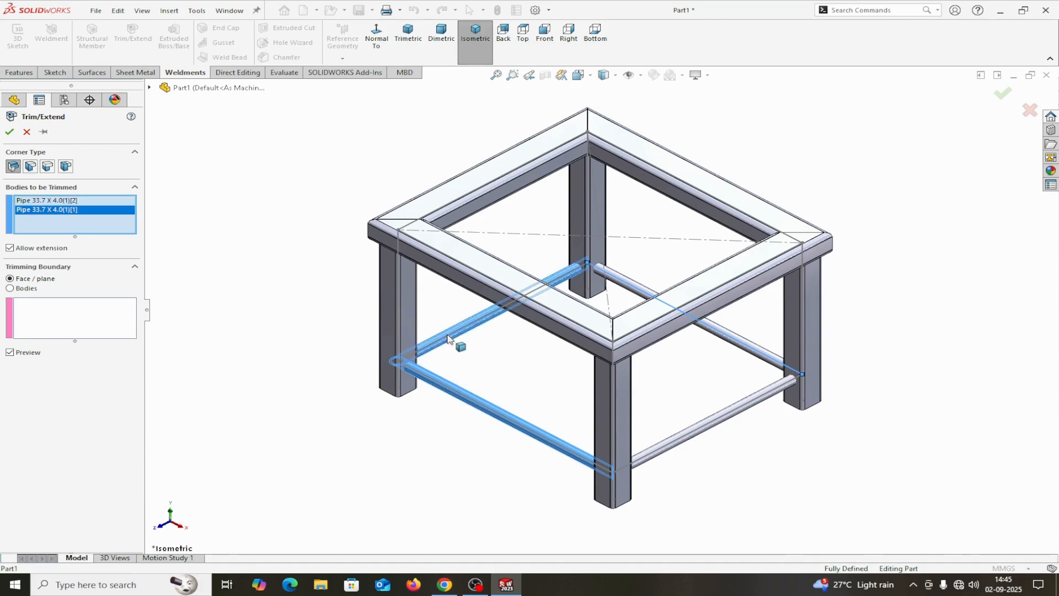
pyautogui.click(759, 349)
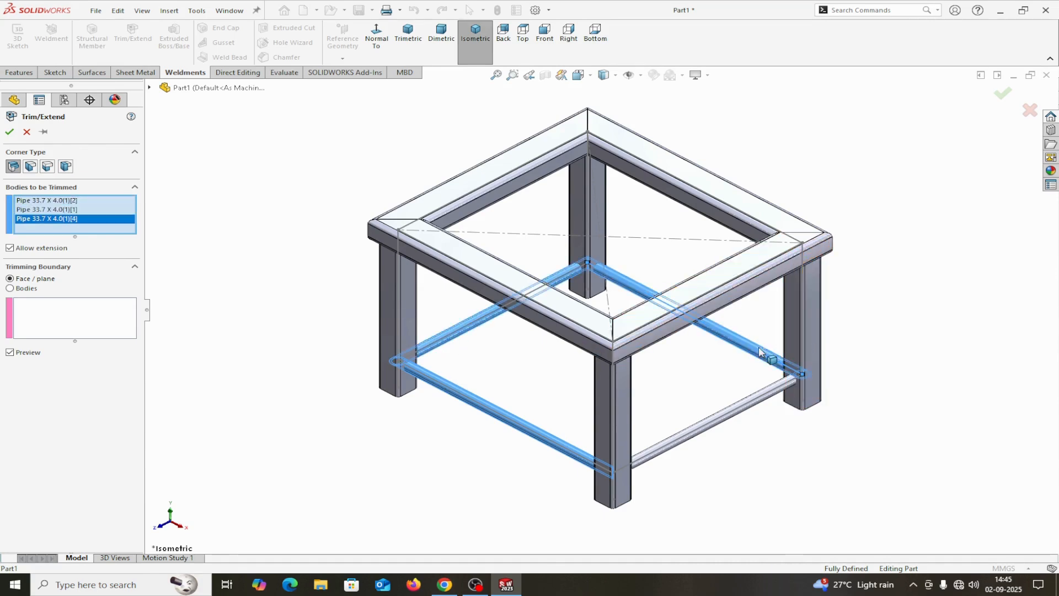
pyautogui.click(746, 404)
# Set the trimming boundary to bodies and pick the four square table legs as the boundary
pyautogui.click(40, 324)
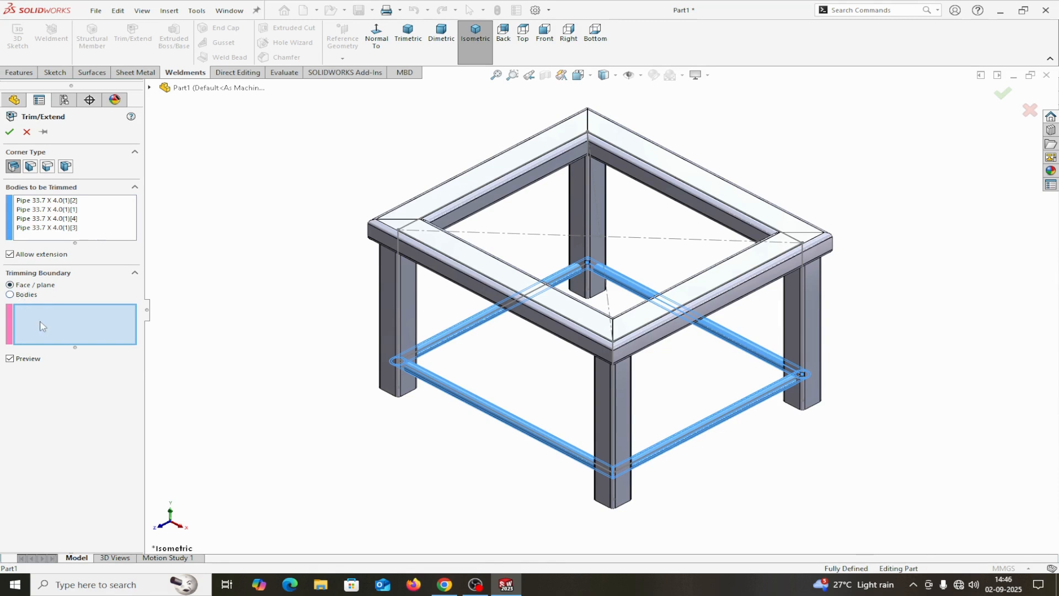
pyautogui.click(11, 295)
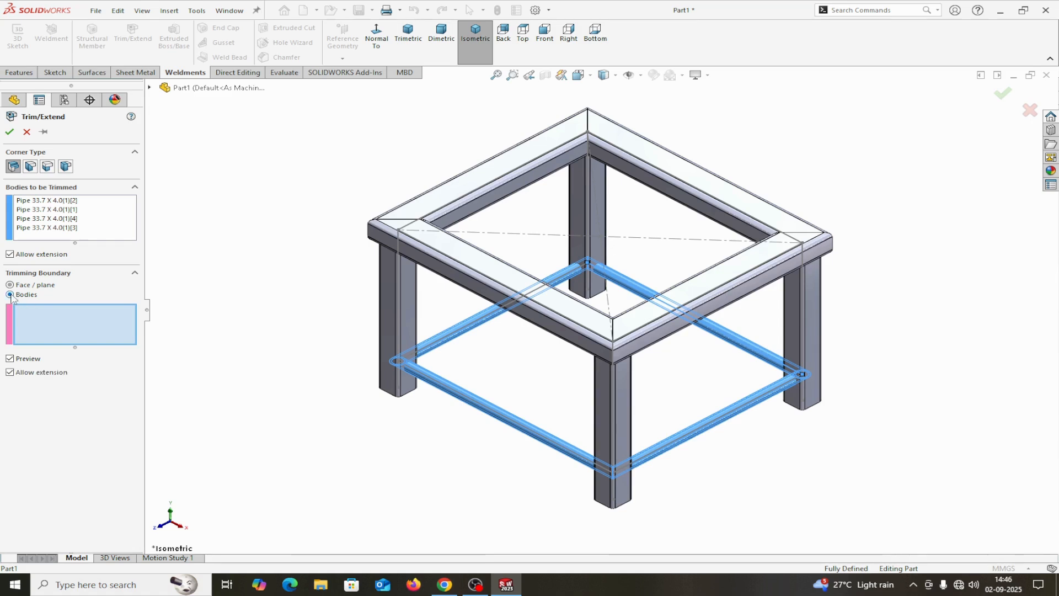
pyautogui.click(394, 315)
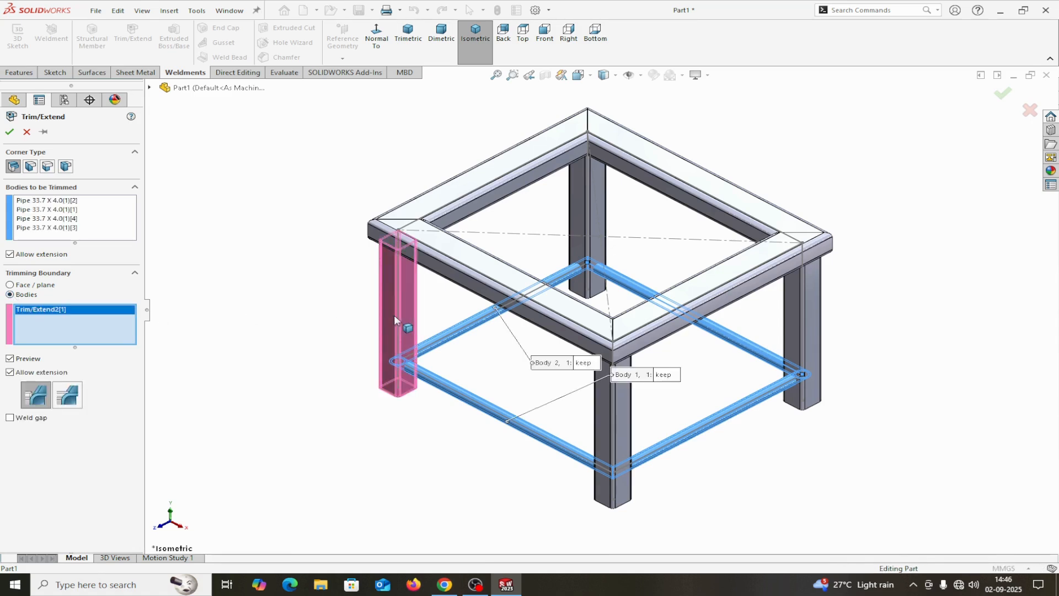
pyautogui.click(591, 229)
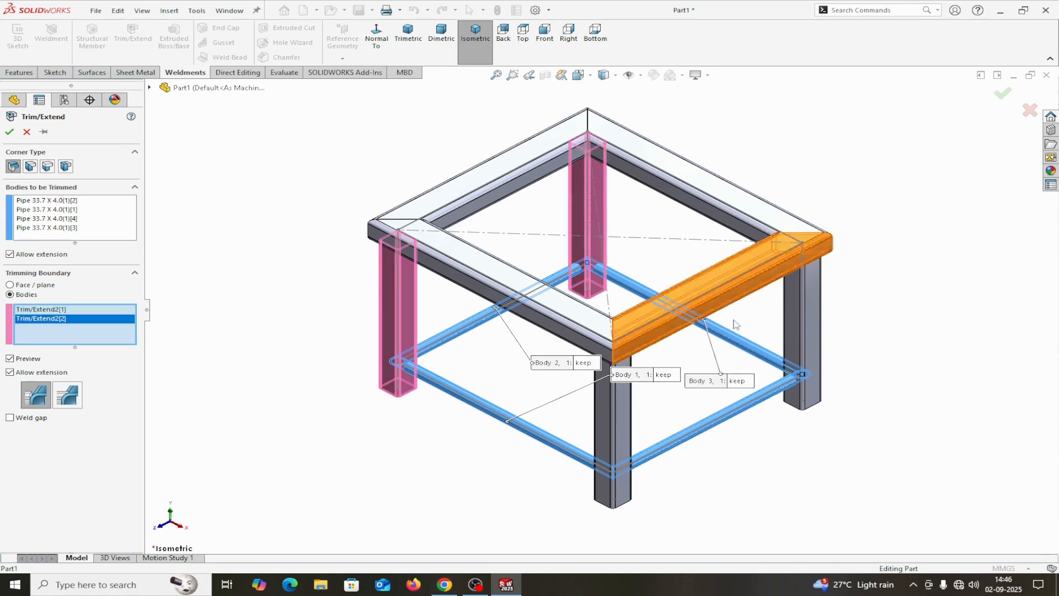
pyautogui.click(813, 335)
pyautogui.click(627, 419)
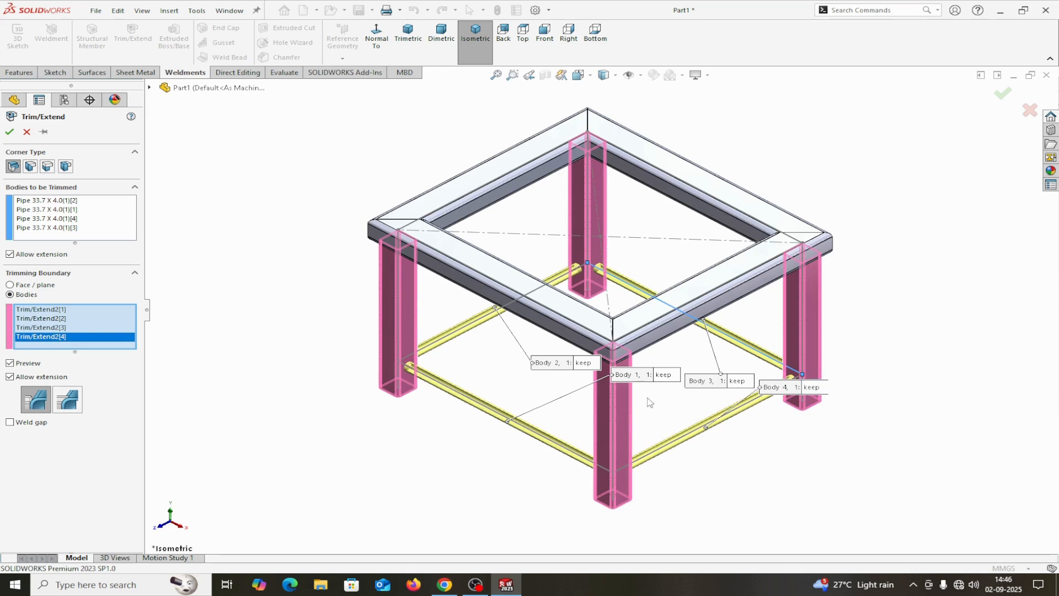
# Move the four body callouts clear of the frame and apply the pipe trim with all pieces kept and no weld gap
pyautogui.moveTo(666, 375); pyautogui.dragTo(492, 476)
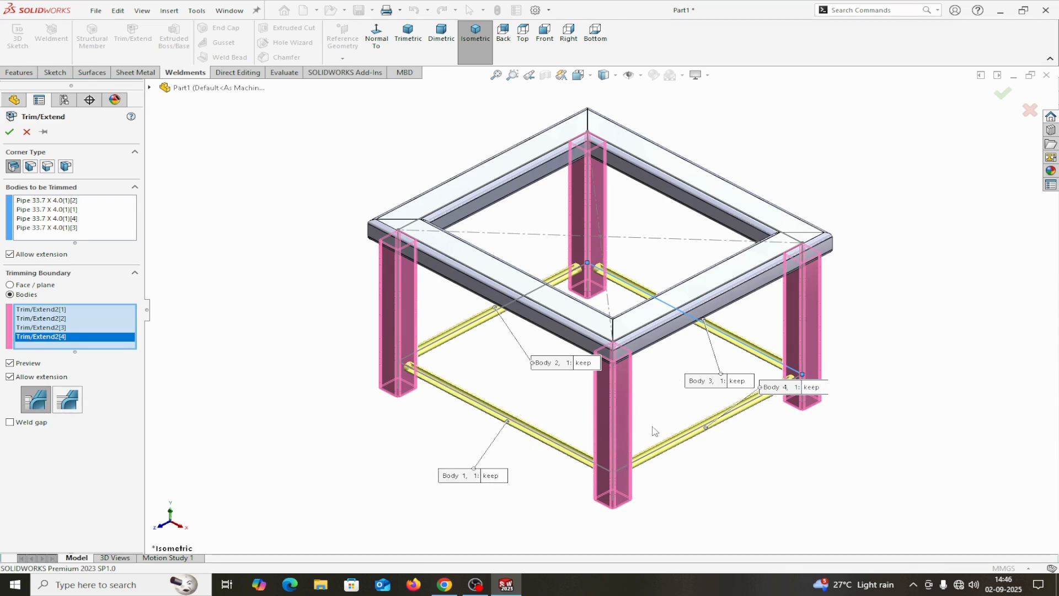
pyautogui.moveTo(724, 388); pyautogui.dragTo(727, 513)
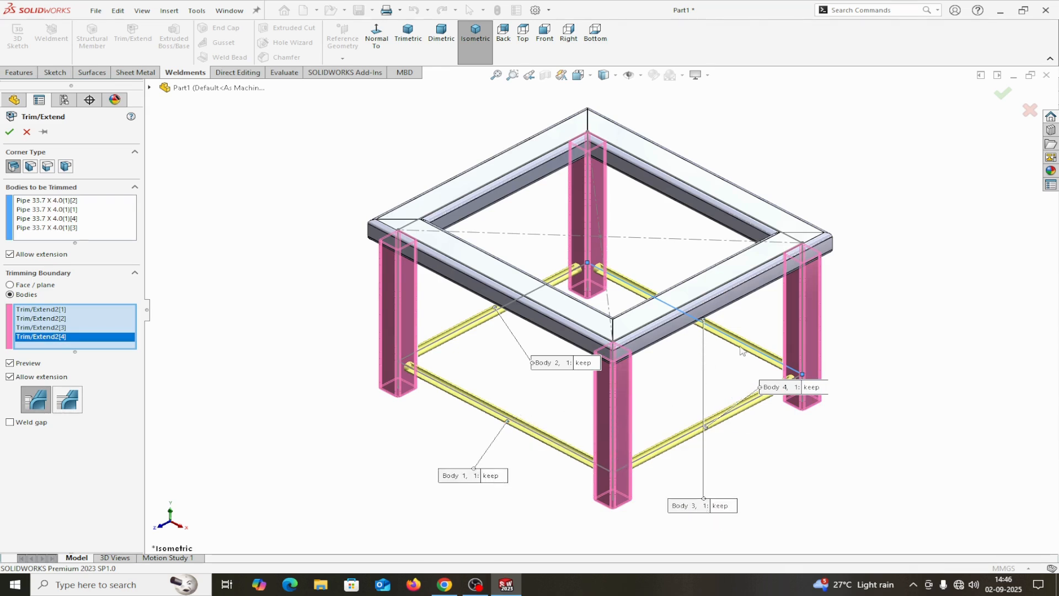
pyautogui.moveTo(816, 391); pyautogui.dragTo(903, 487)
pyautogui.moveTo(554, 363); pyautogui.dragTo(427, 446)
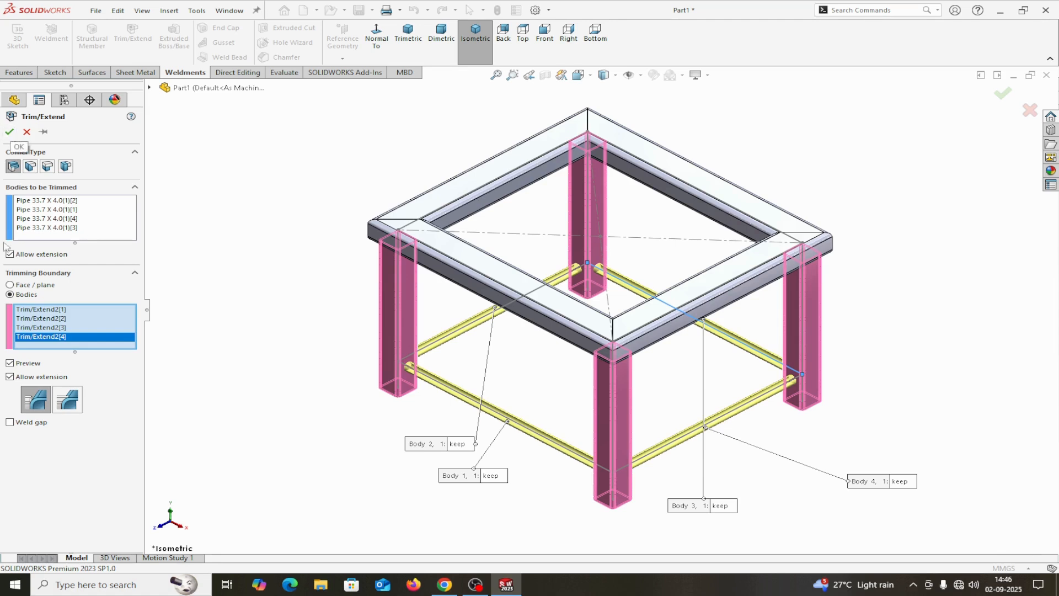
pyautogui.click(10, 424)
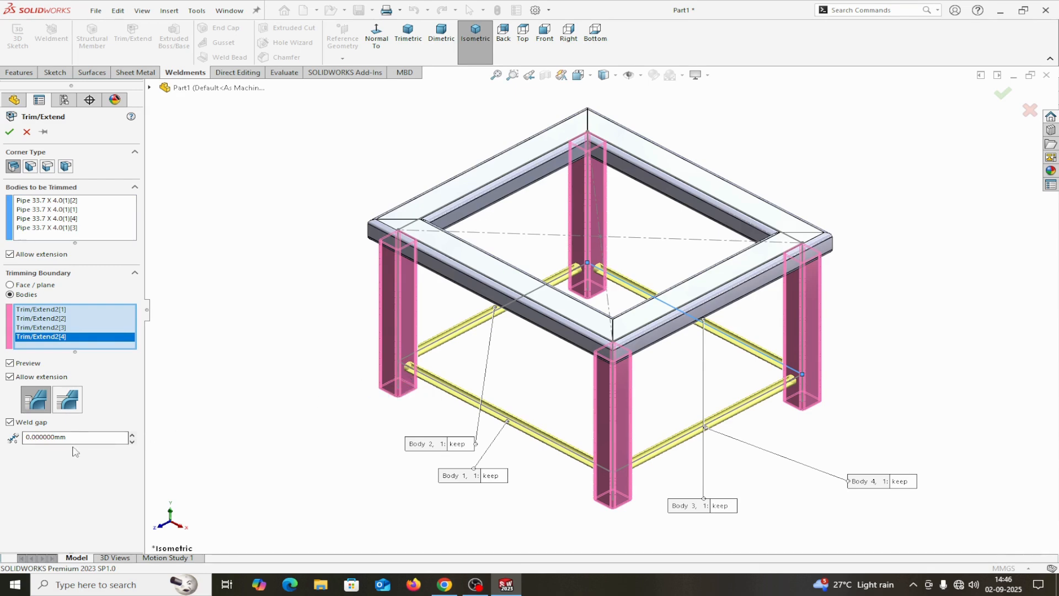
pyautogui.click(10, 423)
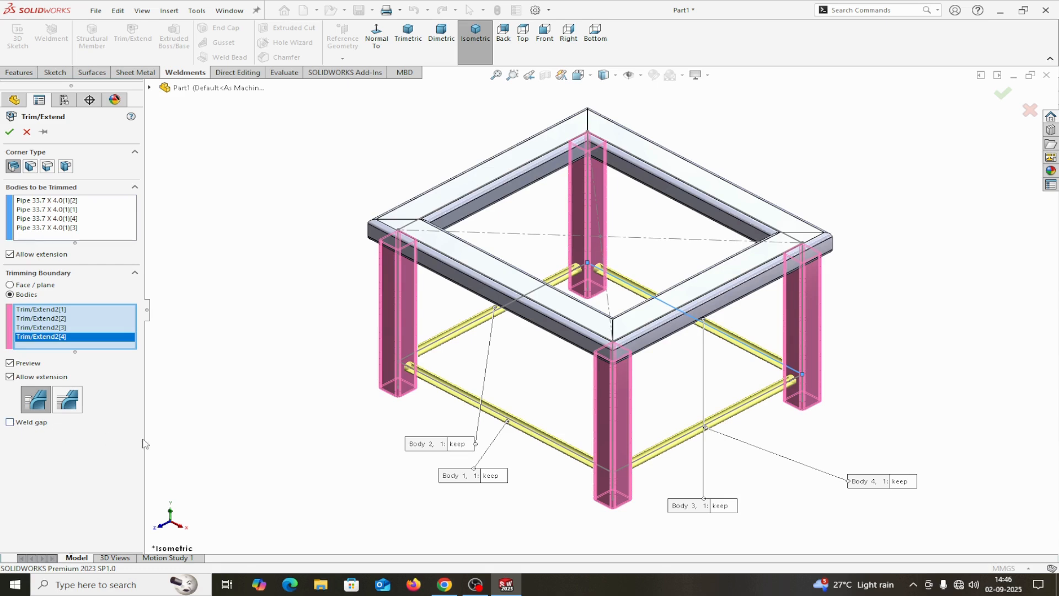
pyautogui.click(10, 133)
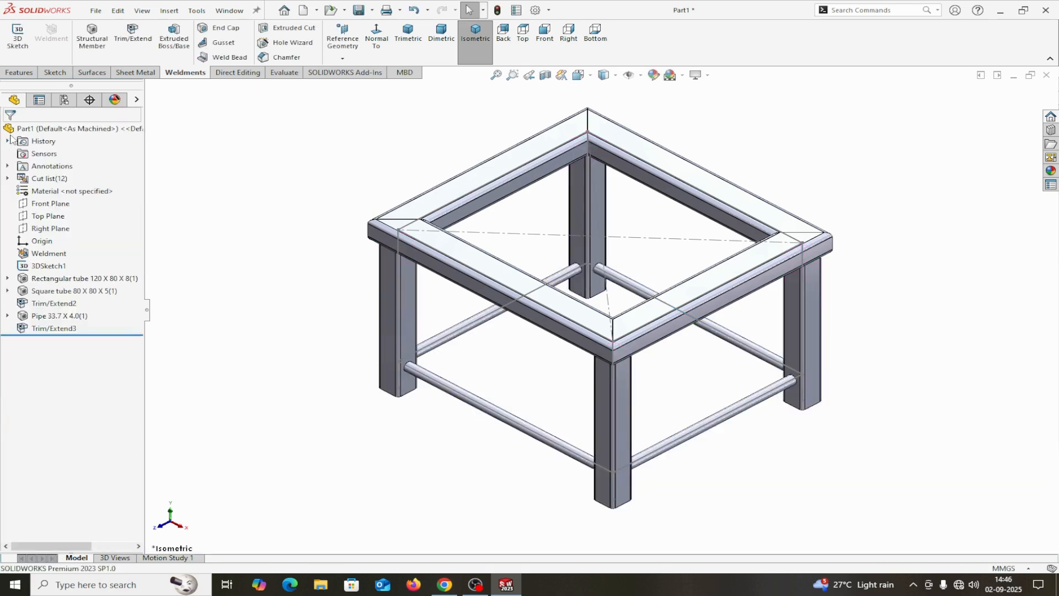
# Section the model along the Right Plane at a 454 mm offset to examine the trimmed pipe ends, and turn the section off
pyautogui.click(545, 76)
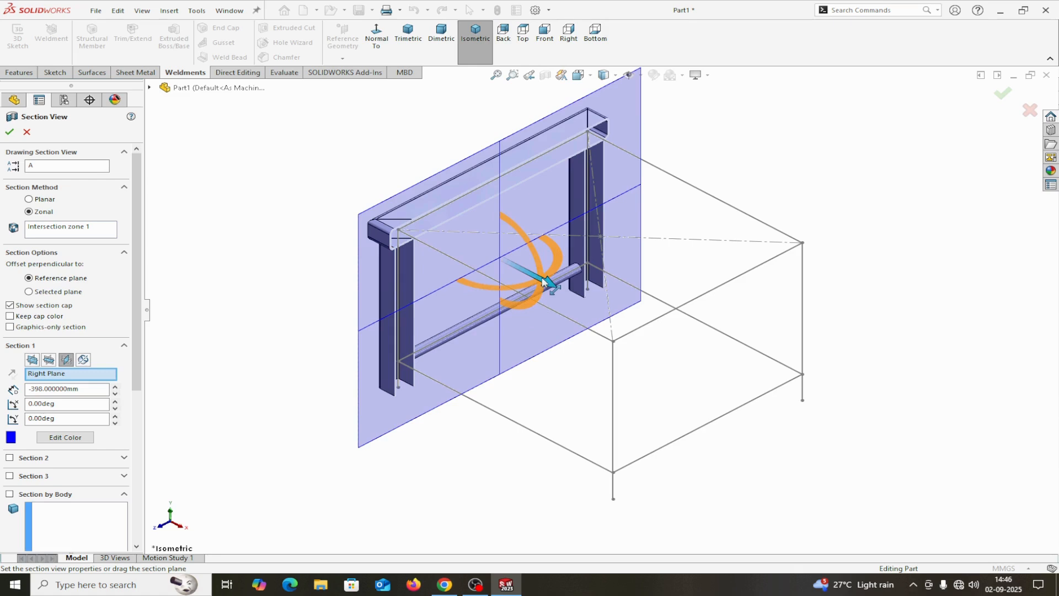
pyautogui.moveTo(545, 283); pyautogui.dragTo(754, 401)
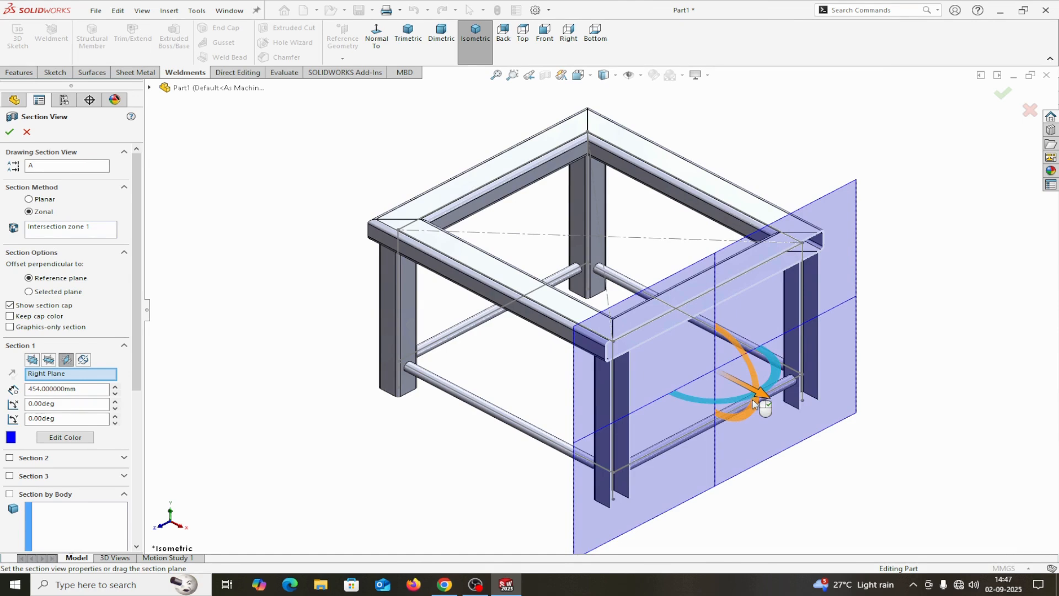
pyautogui.click(10, 133)
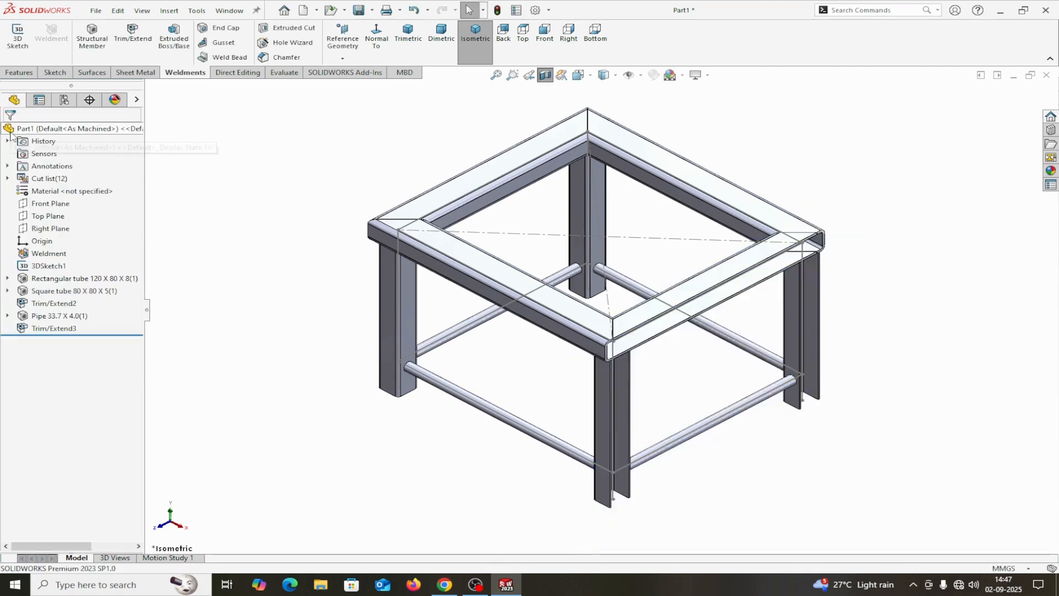
pyautogui.moveTo(374, 479)
pyautogui.mouseDown(button='middle')
pyautogui.moveTo(378, 468)
pyautogui.moveTo(360, 479)
pyautogui.moveTo(372, 458)
pyautogui.moveTo(412, 433)
pyautogui.moveTo(355, 449)
pyautogui.mouseUp(button='middle')
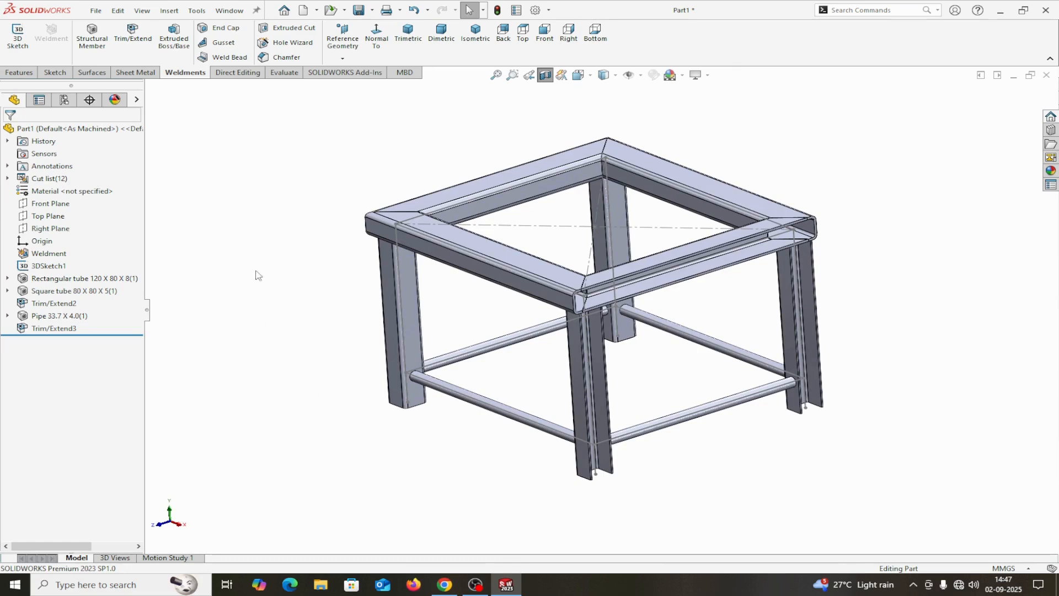
pyautogui.click(548, 76)
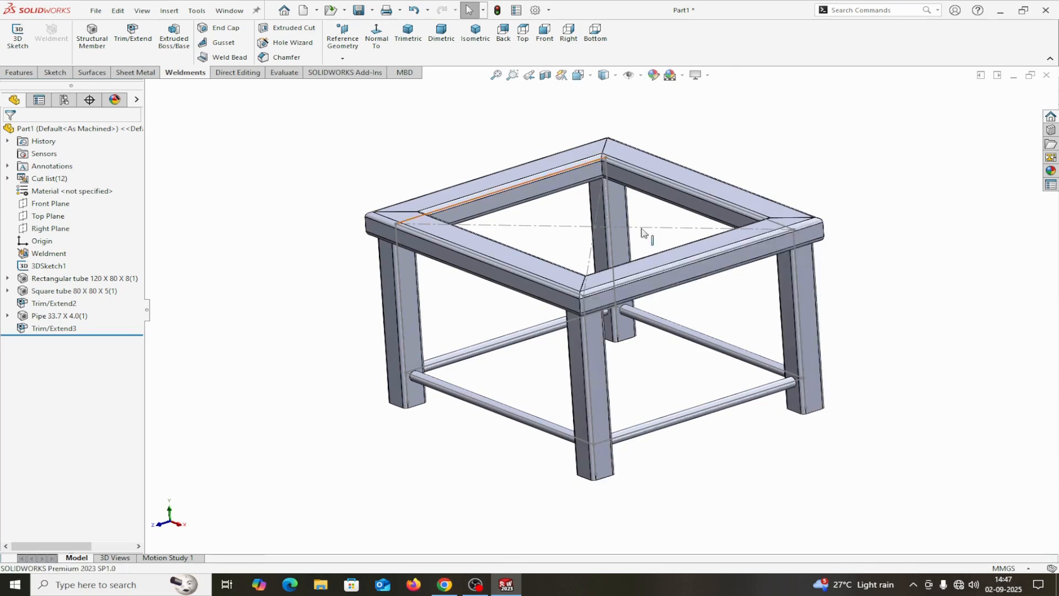